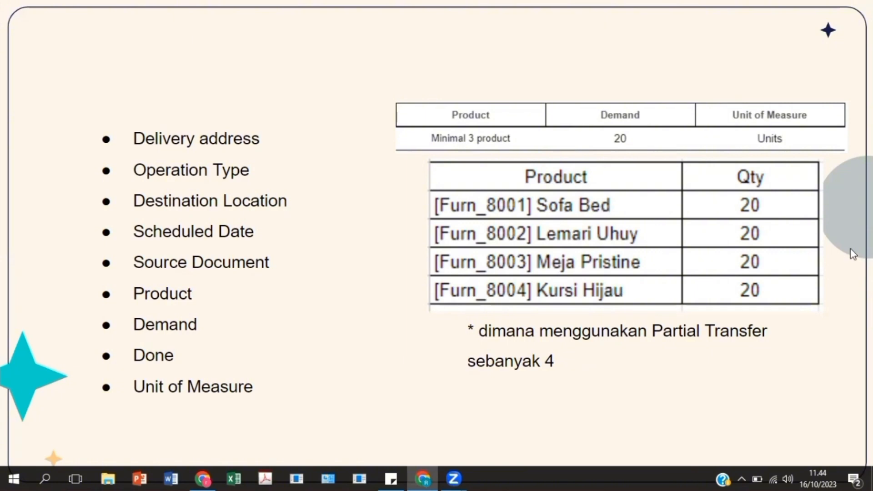
left_click(850, 249)
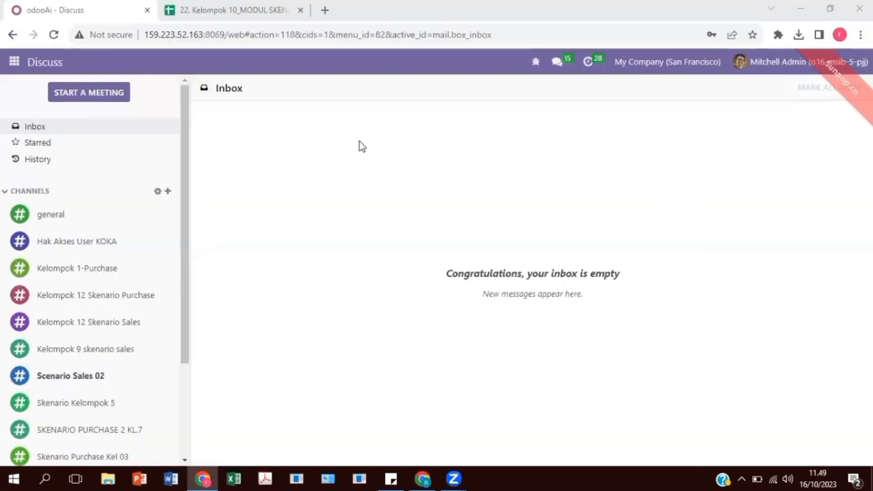
- Open the list for managing users from the general settings
left_click(14, 62)
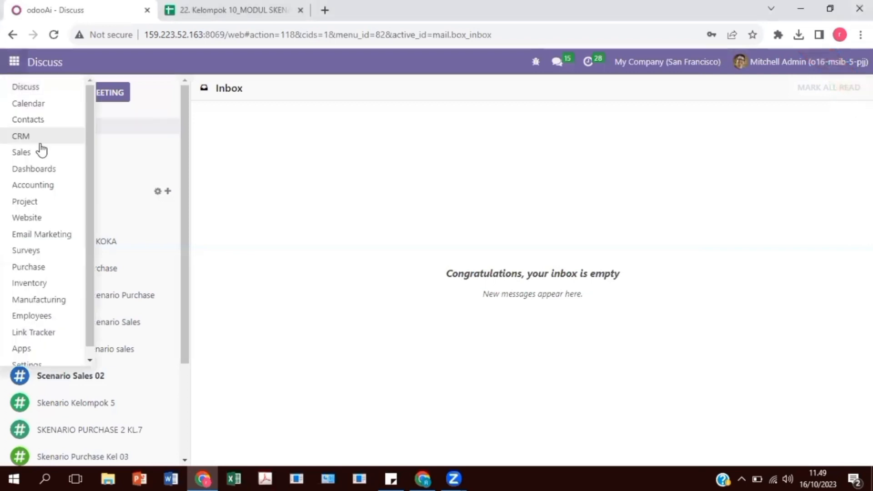
scroll(35, 318, "down", 1)
left_click(36, 355)
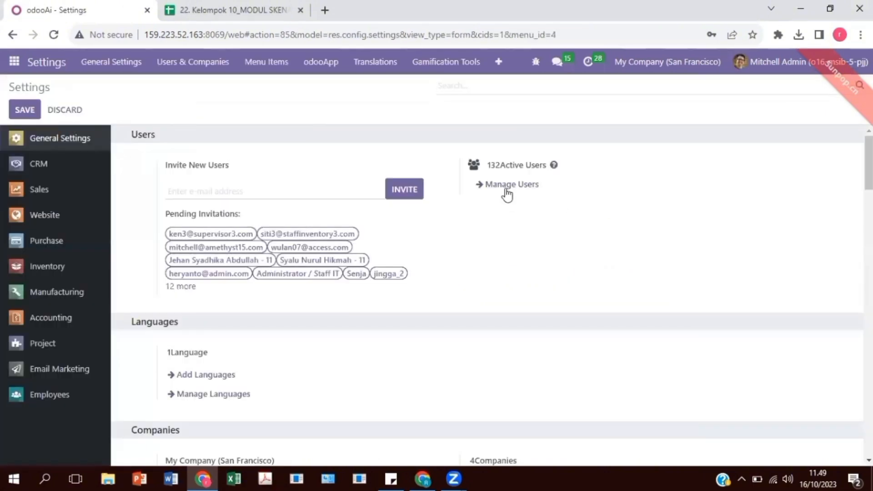
left_click(508, 191)
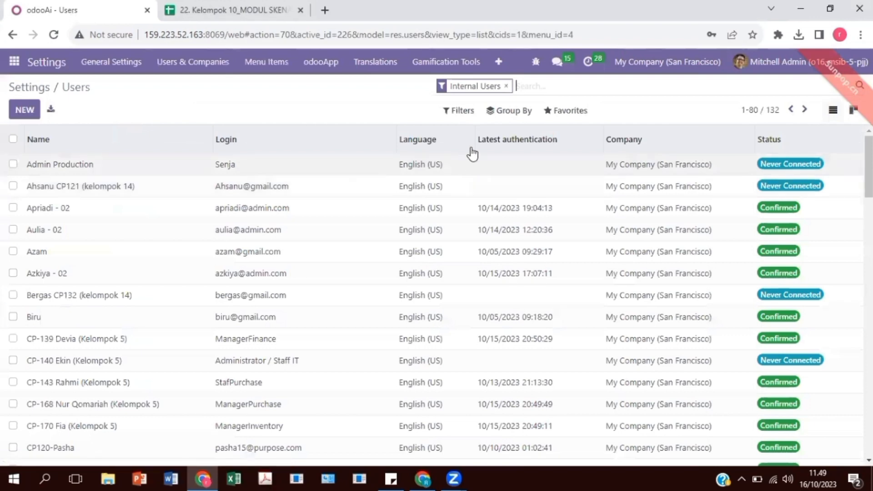
- Start a record import for users and check the source data in the Impor Data sheet
left_click(567, 113)
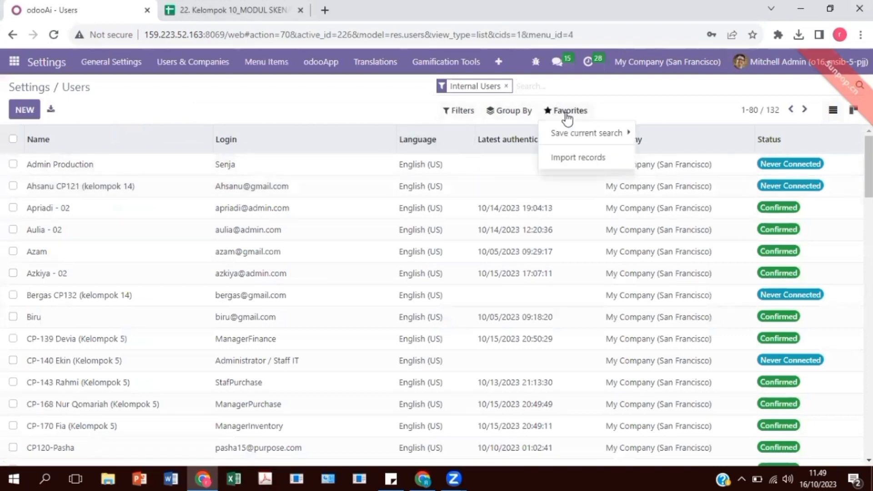
left_click(584, 159)
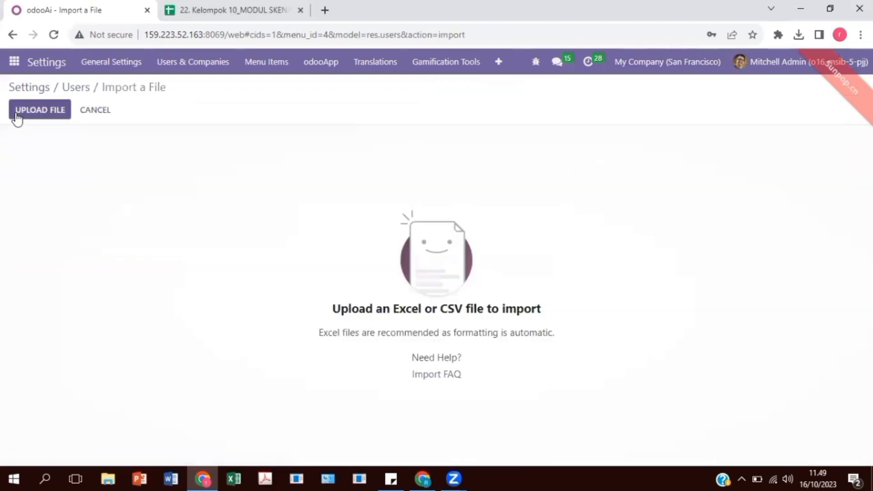
left_click(185, 9)
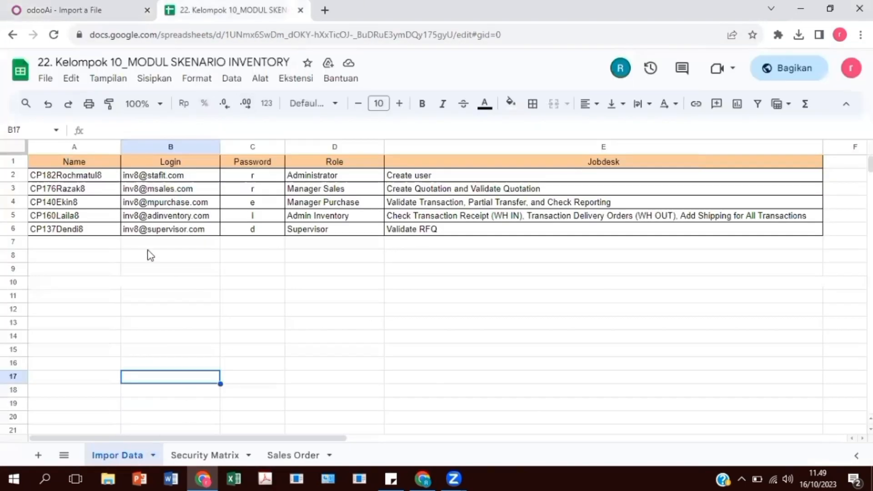
left_click(39, 6)
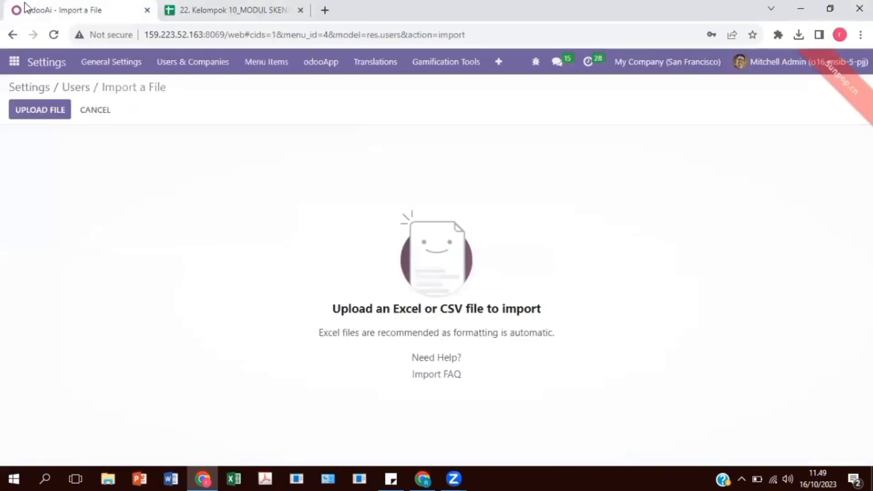
- Upload the inv8 file from Downloads, testing it before importing its user records
left_click(44, 109)
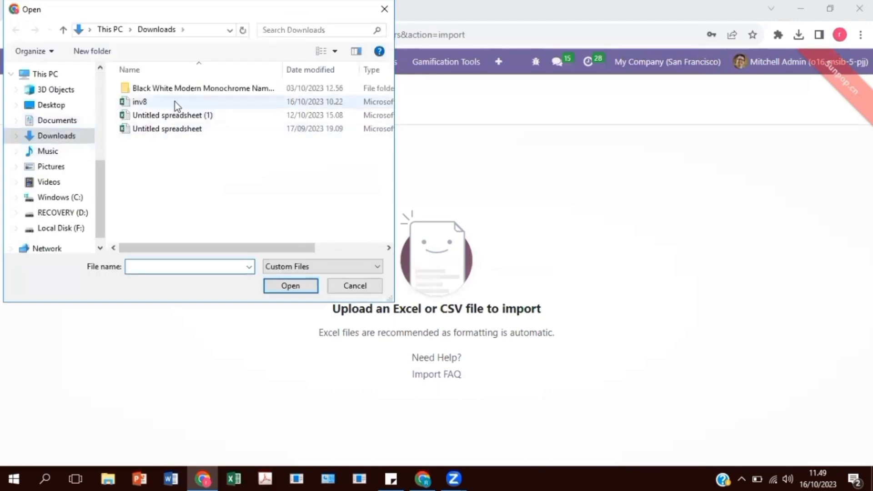
left_click(176, 101)
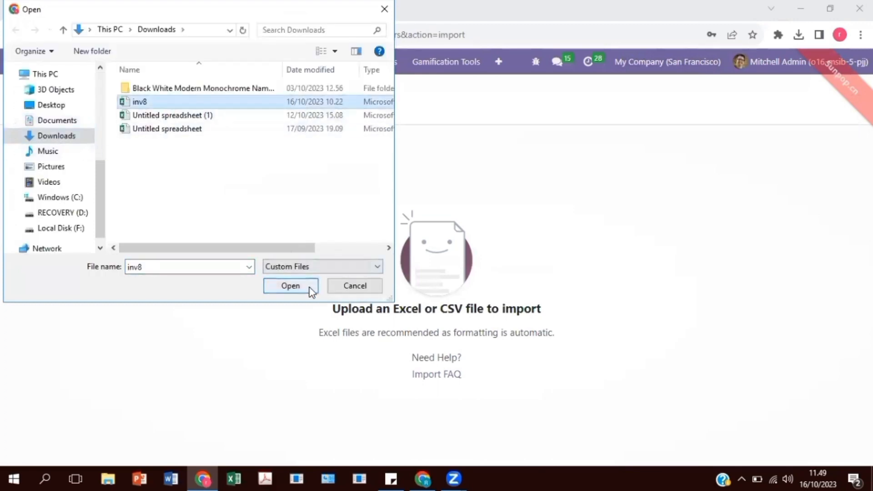
left_click(291, 286)
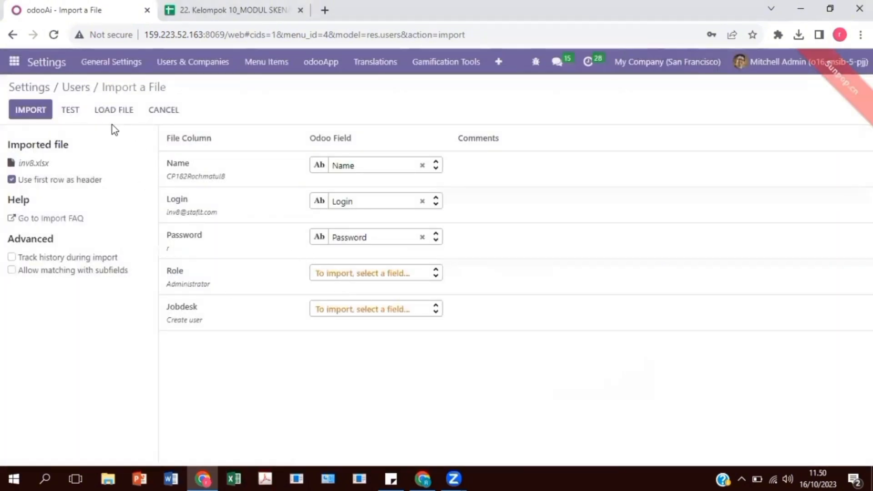
left_click(75, 110)
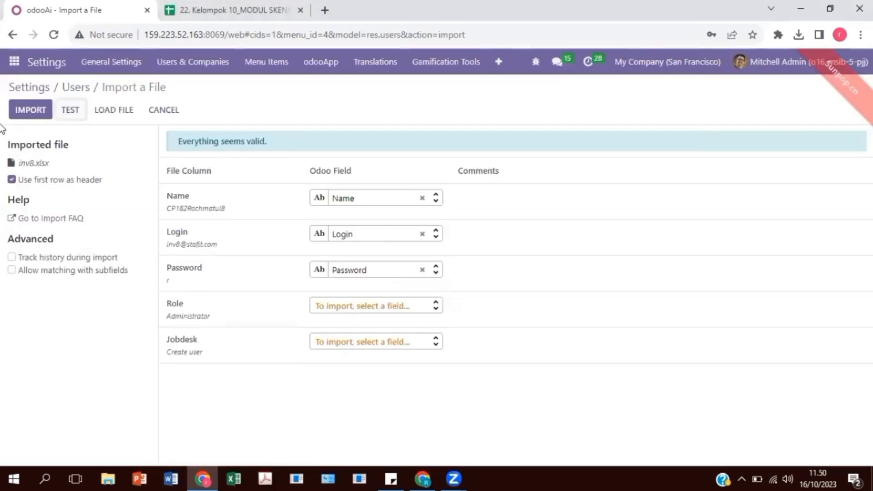
left_click(36, 111)
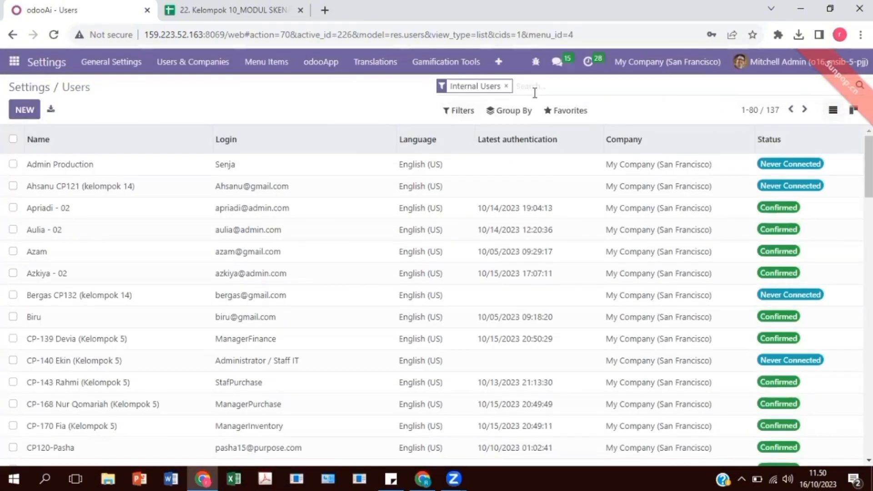
- Filter the user list by searching users for inv8
type("inv")
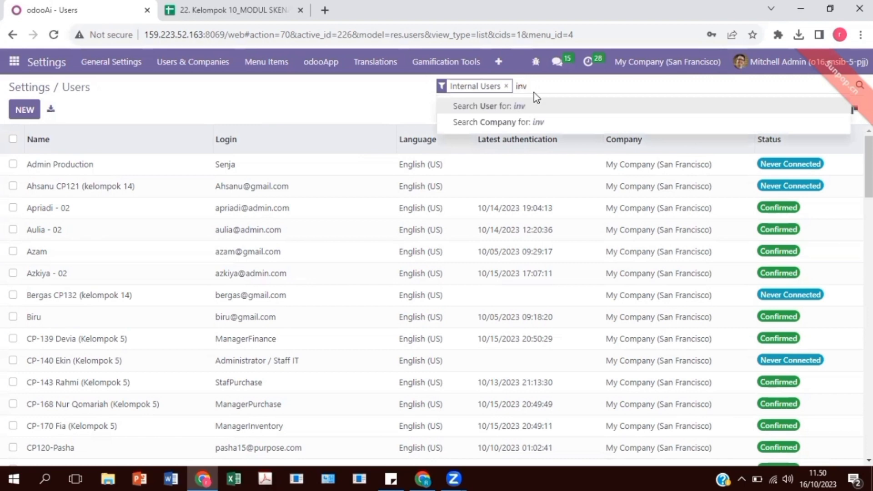
type("8")
key("Return")
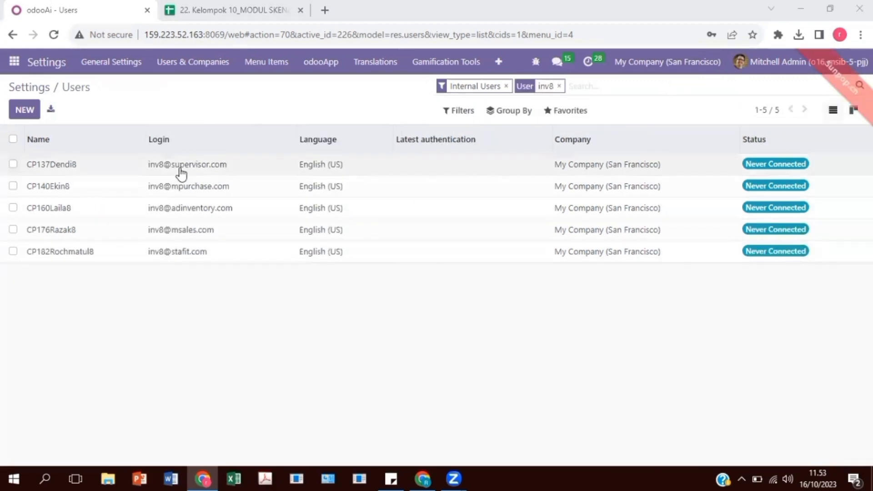
- Clear the Sales access right of the inv8 supervisor user and save the record
left_click(180, 171)
scroll(235, 184, "up", 5)
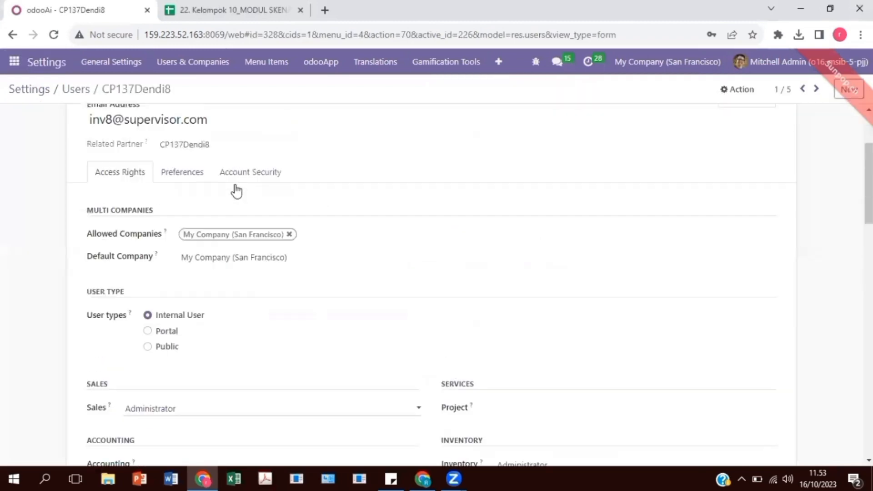
scroll(235, 184, "down", 4)
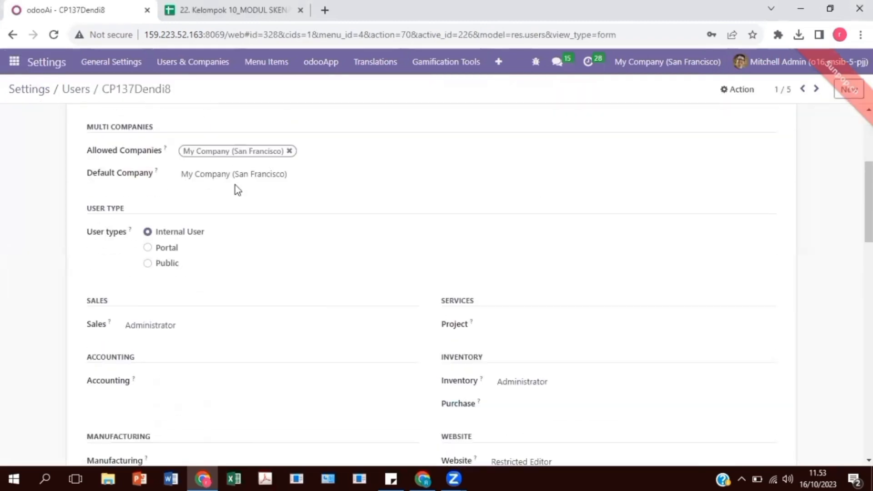
left_click(196, 217)
left_click(197, 226)
scroll(508, 261, "up", 4)
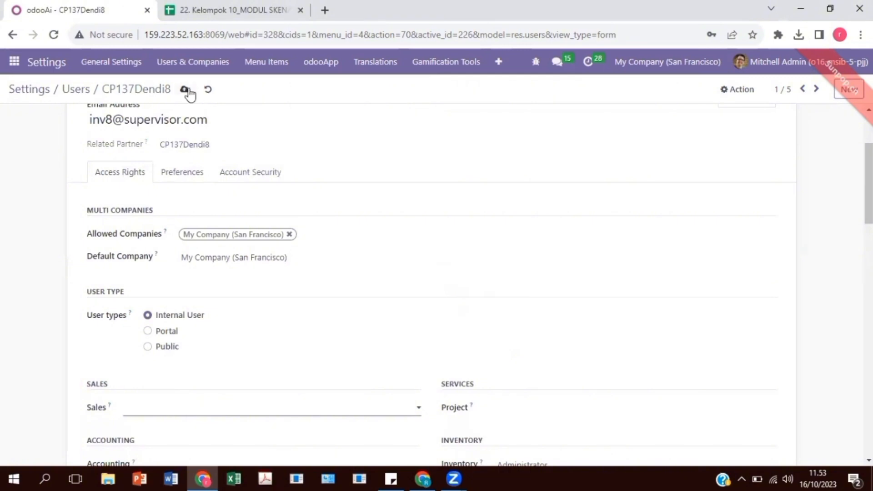
left_click(185, 89)
left_click(75, 94)
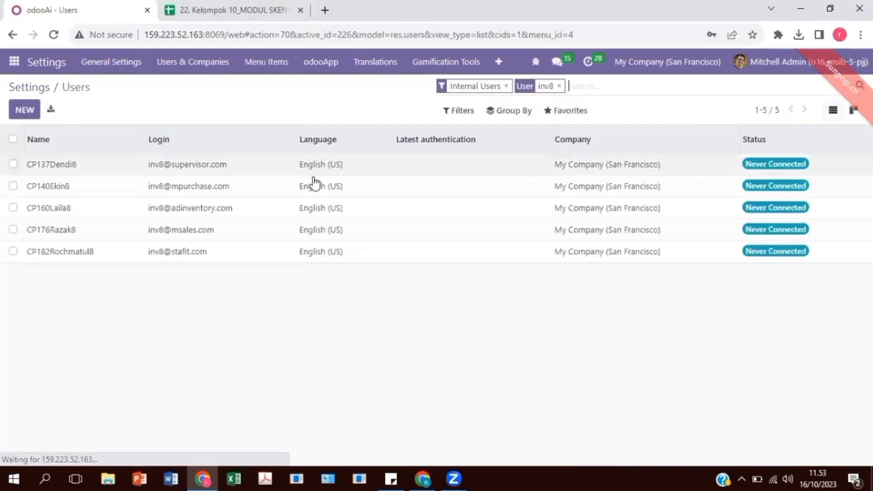
- Clear the Inventory access right of the inv8 purchase manager user and return to the user list
left_click(304, 190)
scroll(303, 192, "down", 1)
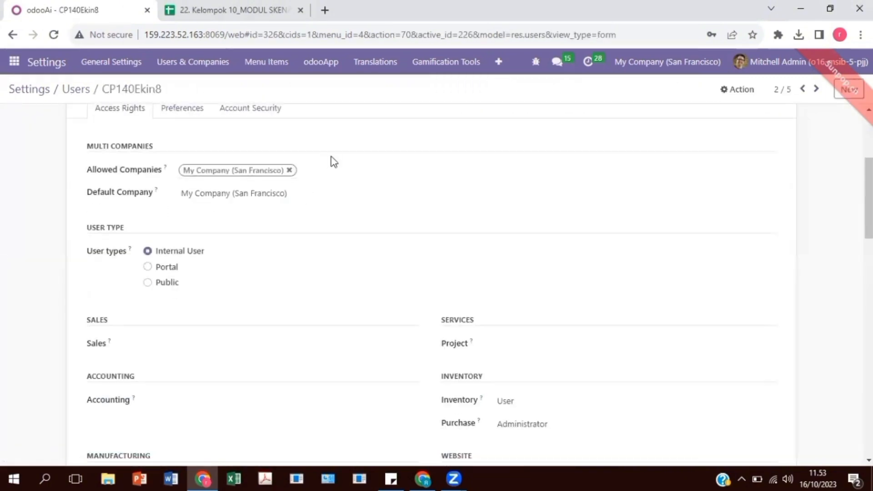
scroll(336, 234, "down", 2)
left_click(516, 272)
left_click(516, 286)
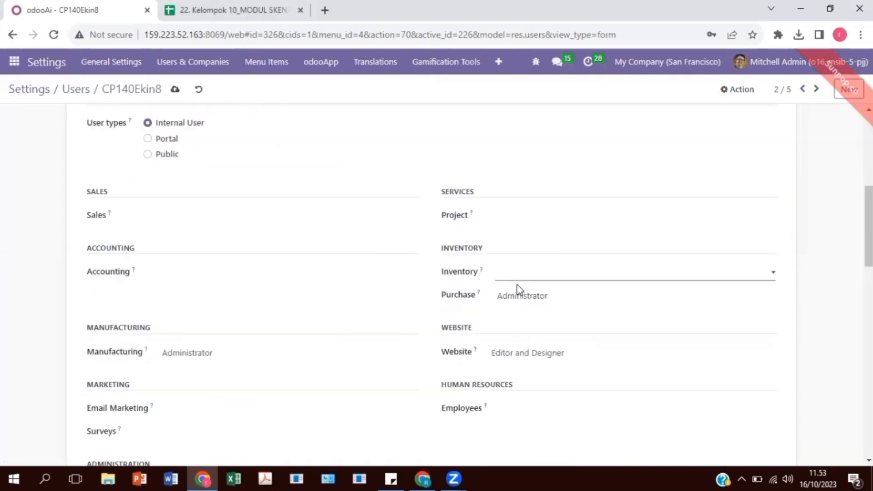
scroll(247, 298, "down", 2)
scroll(247, 298, "up", 7)
left_click(76, 89)
- Adjust the access rights of the inv8 inventory admin user and save the record
left_click(182, 207)
scroll(293, 228, "down", 8)
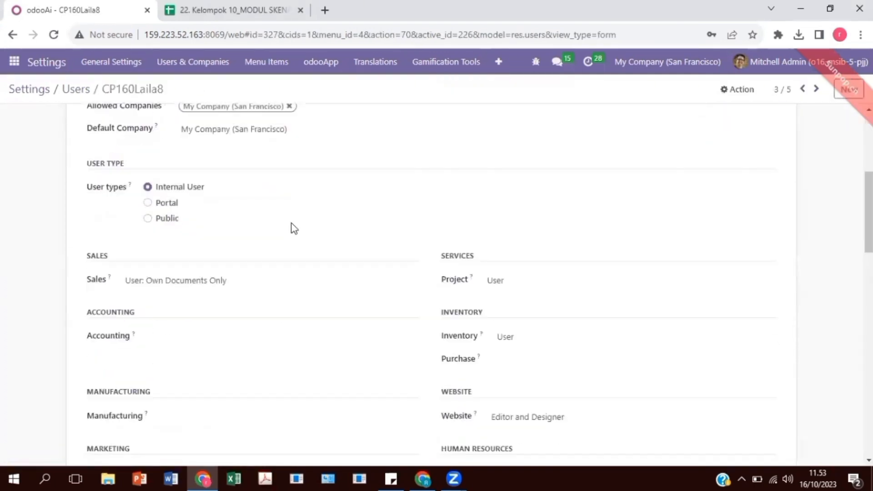
scroll(534, 266, "up", 8)
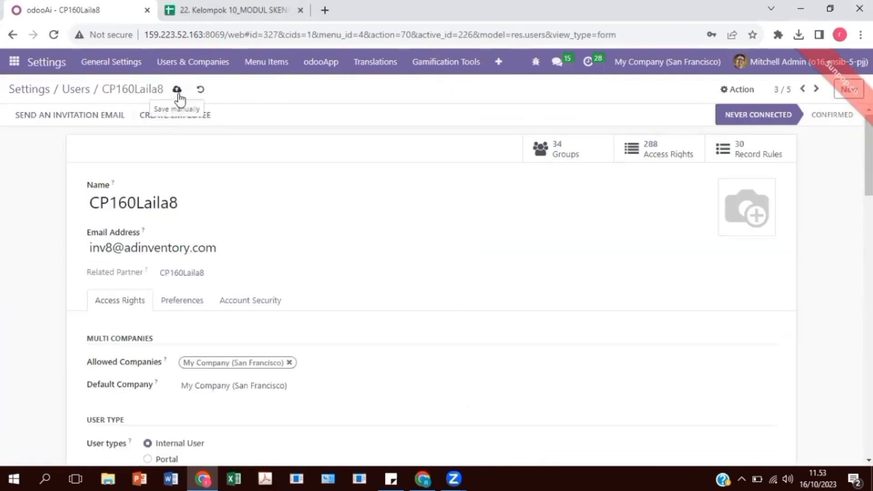
left_click(177, 90)
left_click(75, 89)
- Review the access rights of the inv8 sales manager and IT staff users
left_click(259, 229)
scroll(258, 238, "down", 2)
scroll(501, 282, "down", 5)
scroll(501, 283, "up", 6)
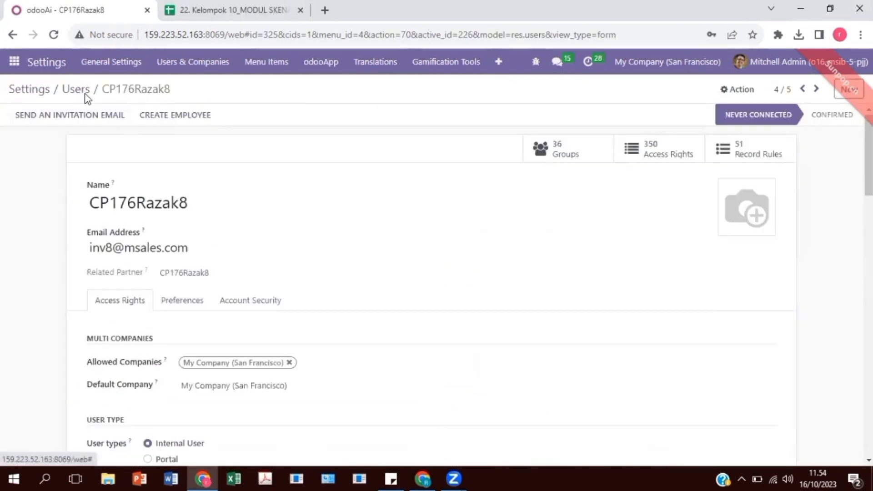
left_click(77, 90)
left_click(285, 262)
scroll(285, 262, "down", 5)
scroll(321, 247, "up", 2)
left_click(234, 10)
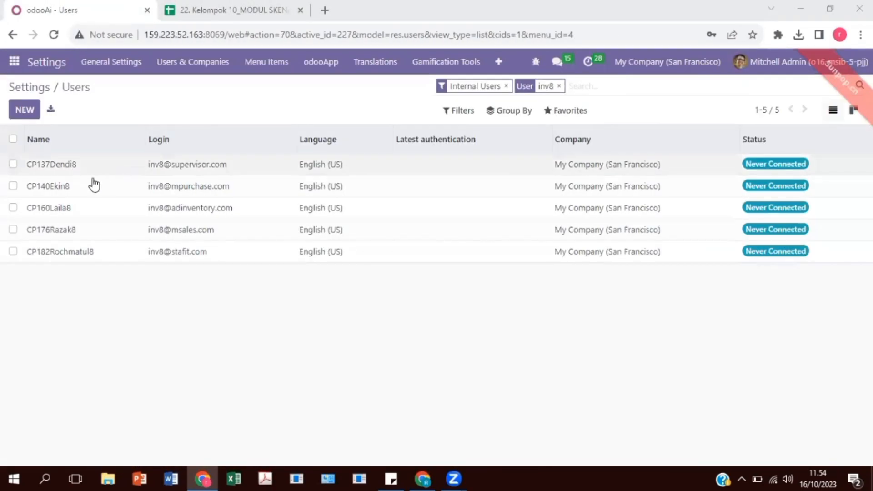
- Select all the listed inv8 users and open the password change for them
left_click(13, 166)
left_click(14, 187)
left_click(13, 208)
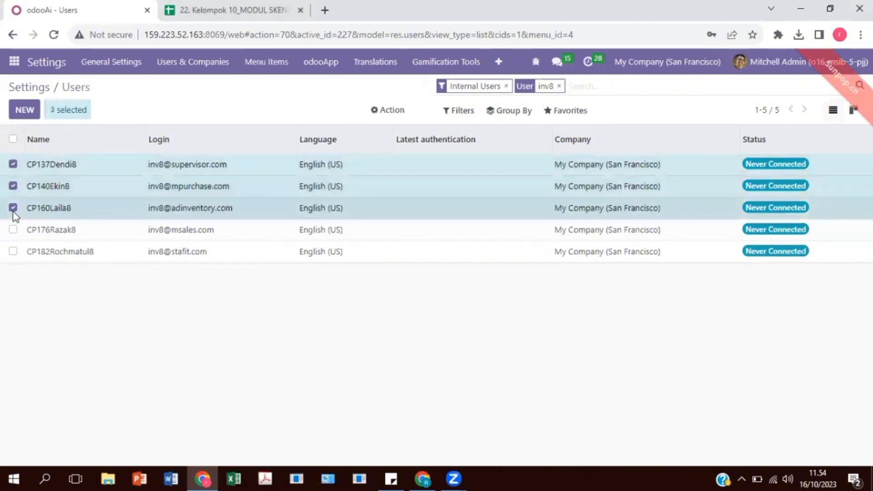
left_click(13, 230)
left_click(13, 251)
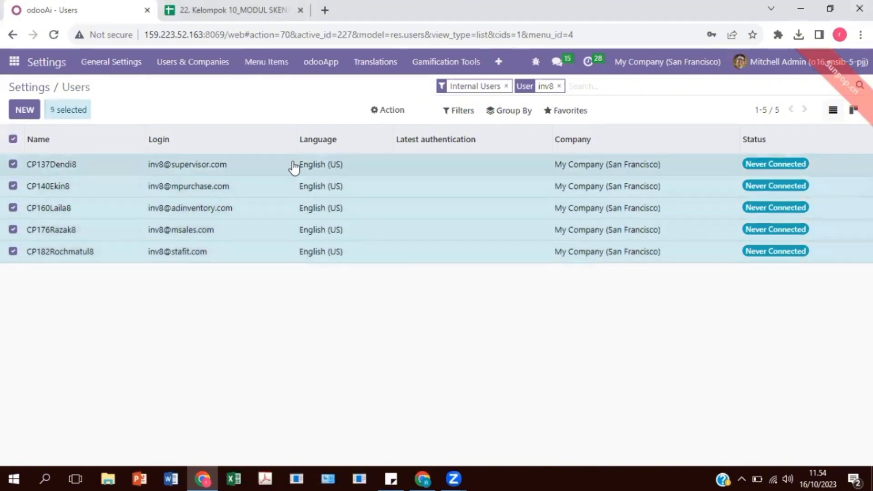
left_click(391, 110)
left_click(409, 199)
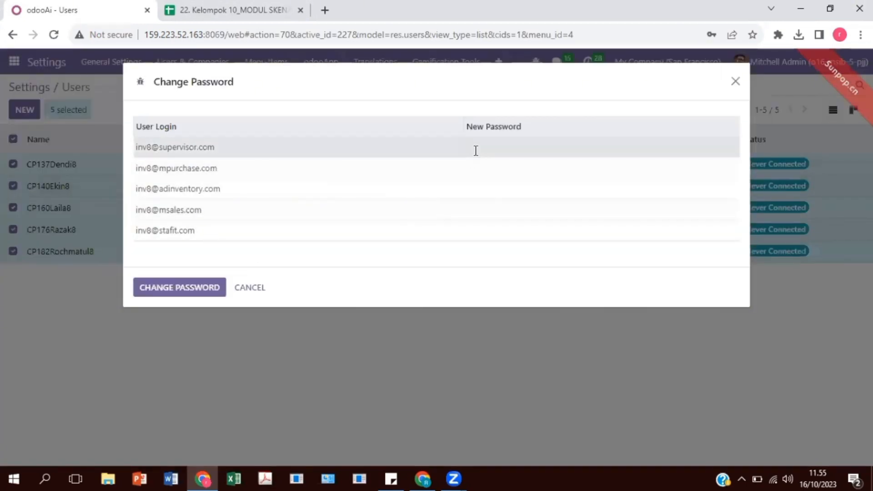
- Enter a new password for each of the selected inv8 users and apply the password change
left_click(476, 148)
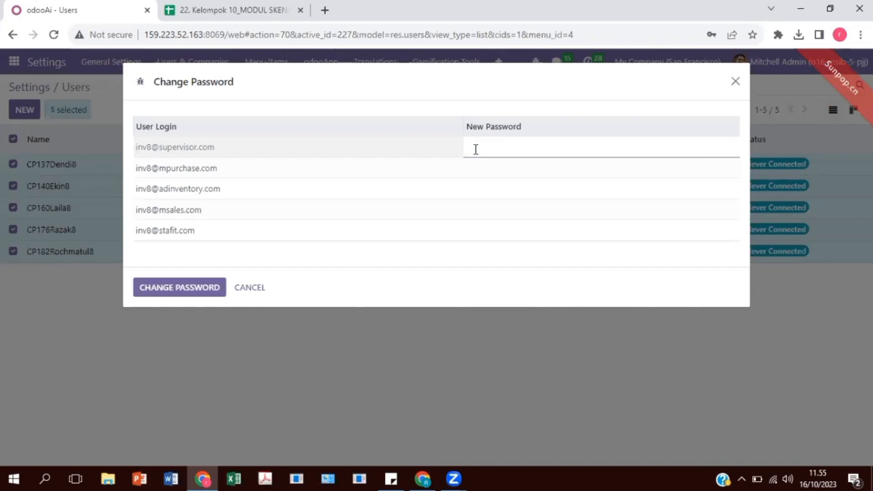
type("1")
left_click(489, 167)
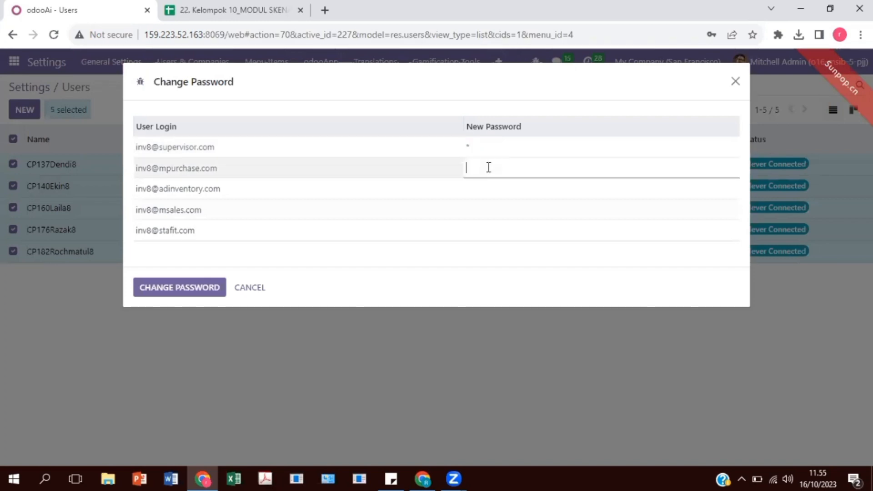
type("1")
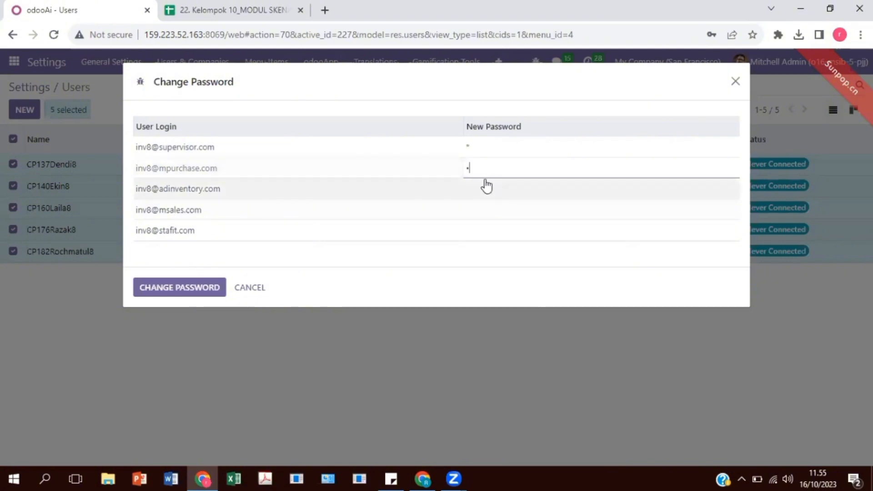
left_click(485, 184)
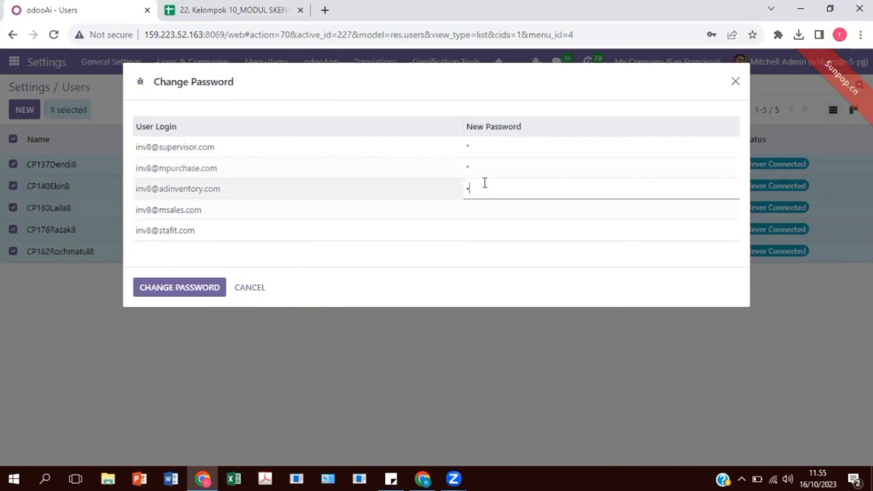
left_click(491, 208)
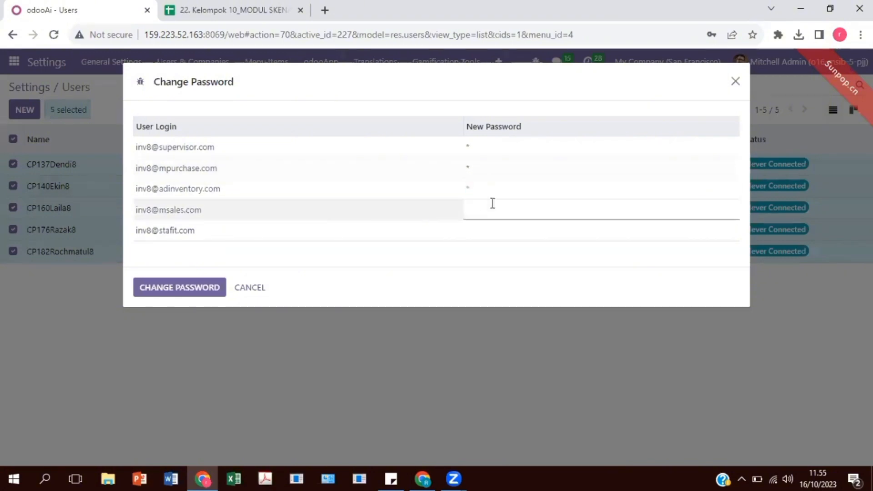
type("1")
left_click(481, 231)
type("1")
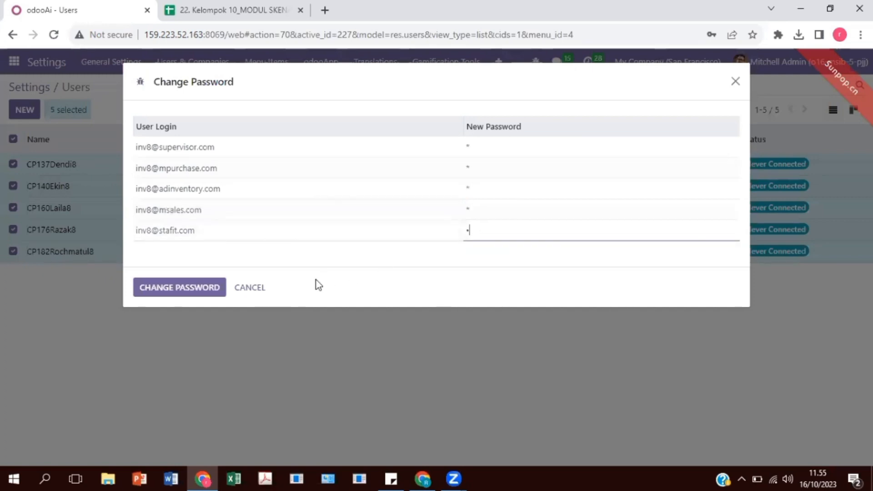
left_click(200, 294)
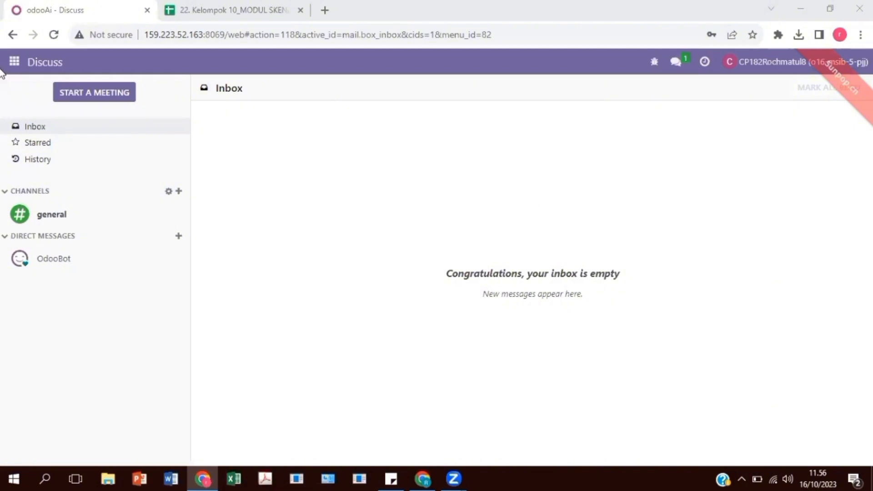
- Create a Discuss channel named Kelompok 8 Skenario Inventory
left_click(13, 62)
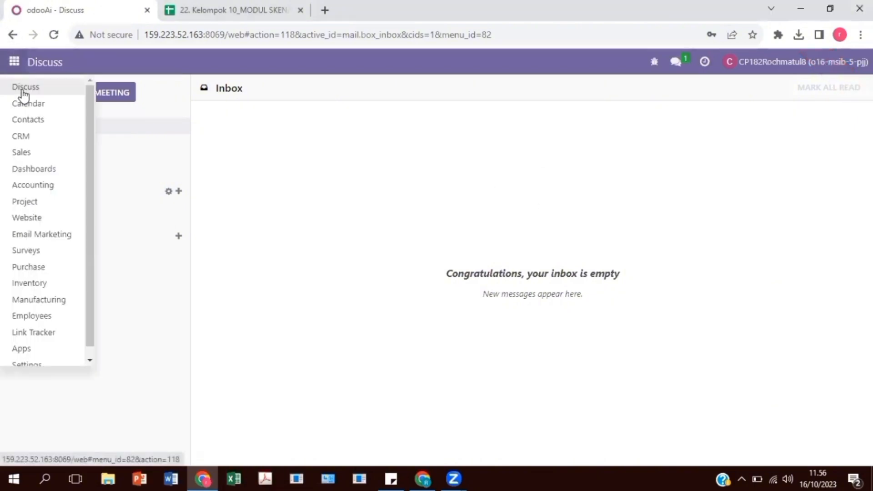
left_click(19, 88)
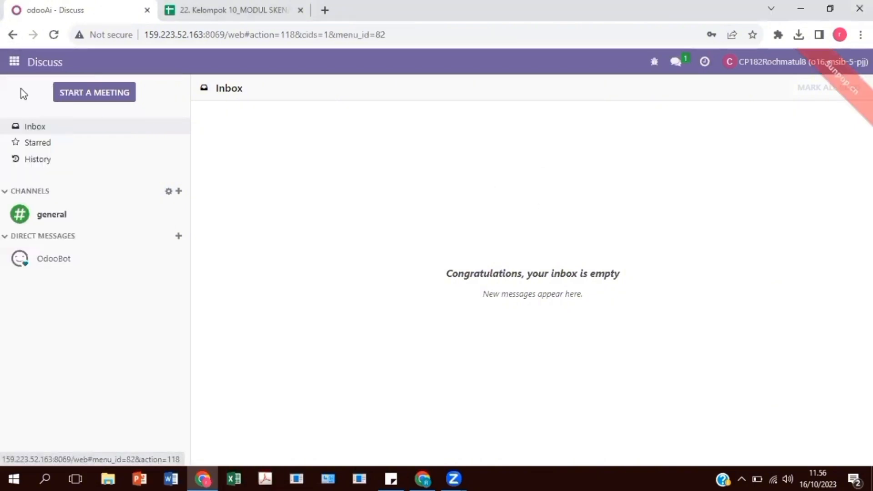
left_click(178, 192)
type("Kelom")
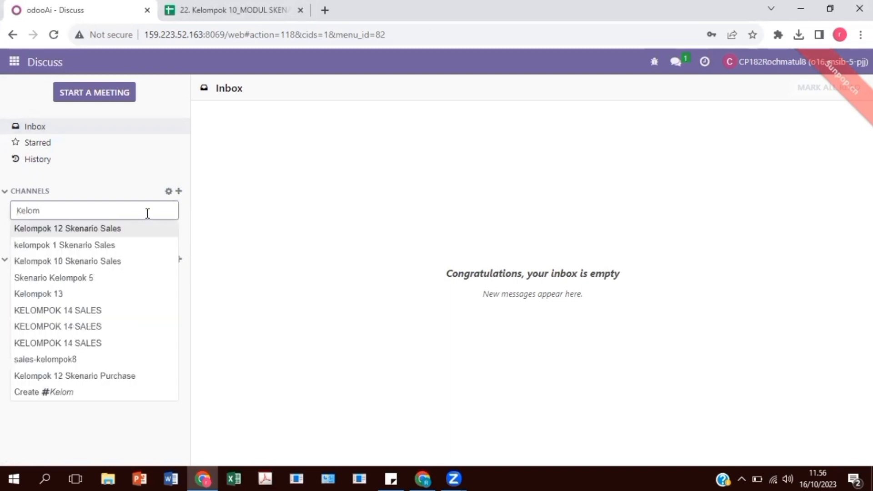
type("pok 8 Skenario Inventory")
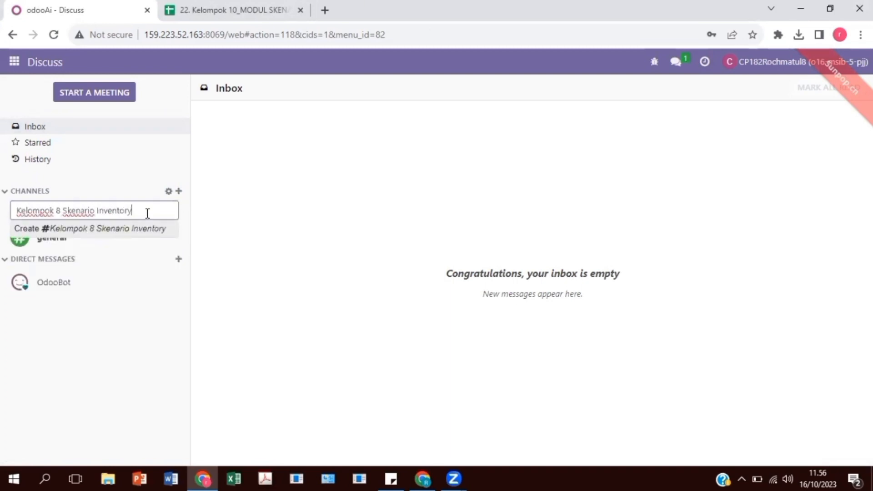
left_click(143, 228)
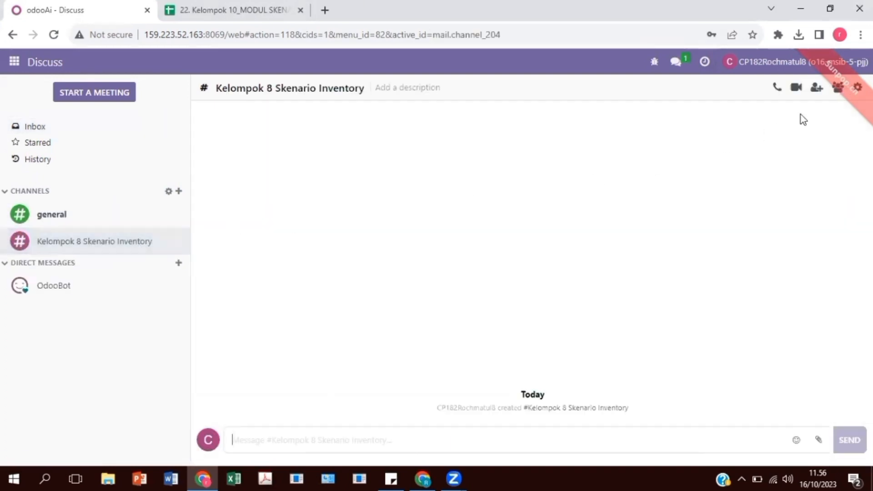
- Search for people with 8 and invite the four other group 8 members, whose names end in 8, to the channel
left_click(823, 90)
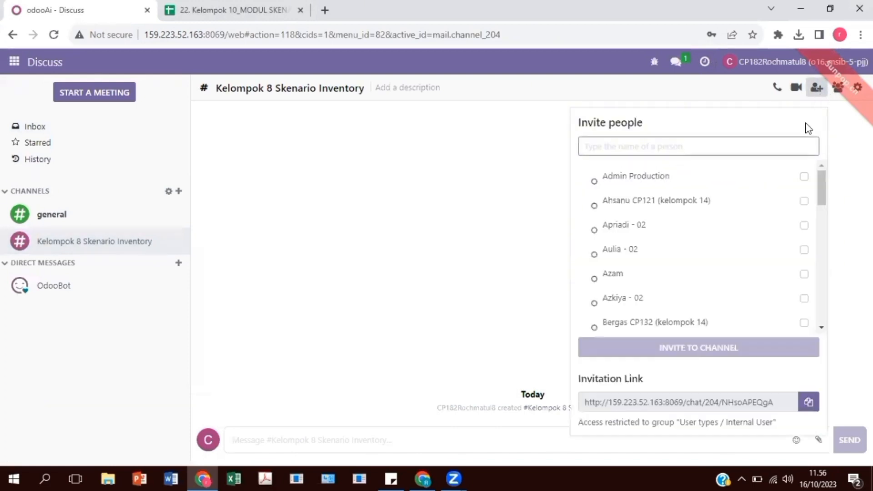
type("8")
left_click(803, 201)
left_click(803, 225)
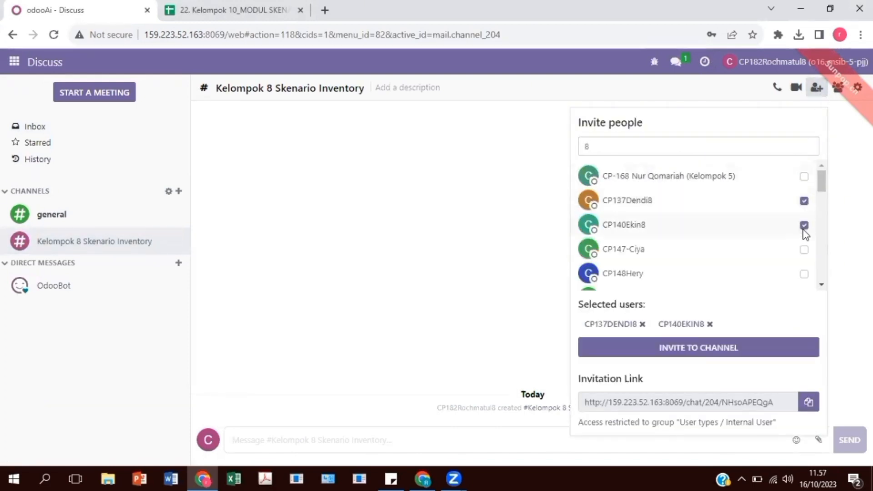
scroll(805, 225, "down", 5)
left_click(804, 167)
scroll(804, 214, "down", 2)
scroll(805, 225, "up", 4)
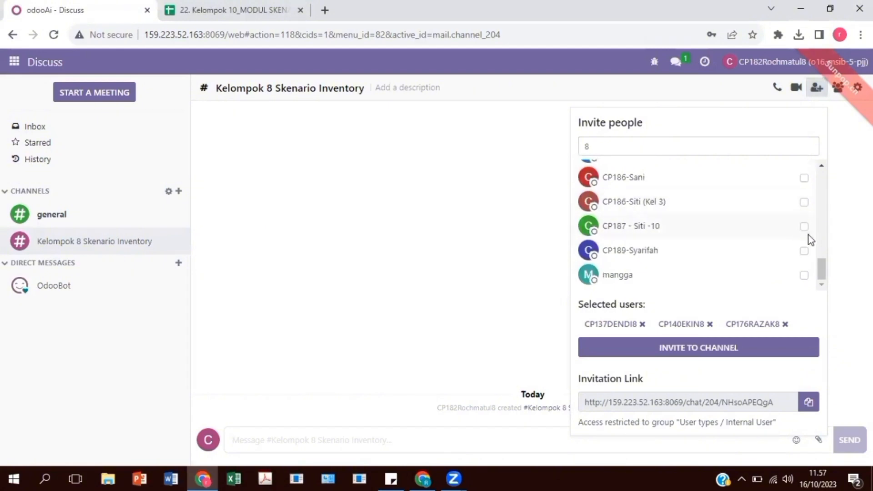
scroll(805, 226, "down", 4)
scroll(804, 228, "up", 4)
left_click(804, 222)
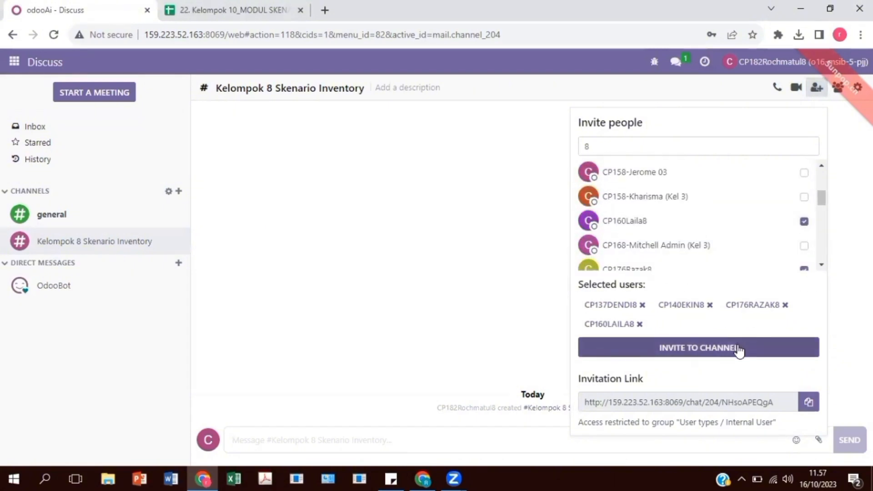
left_click(741, 350)
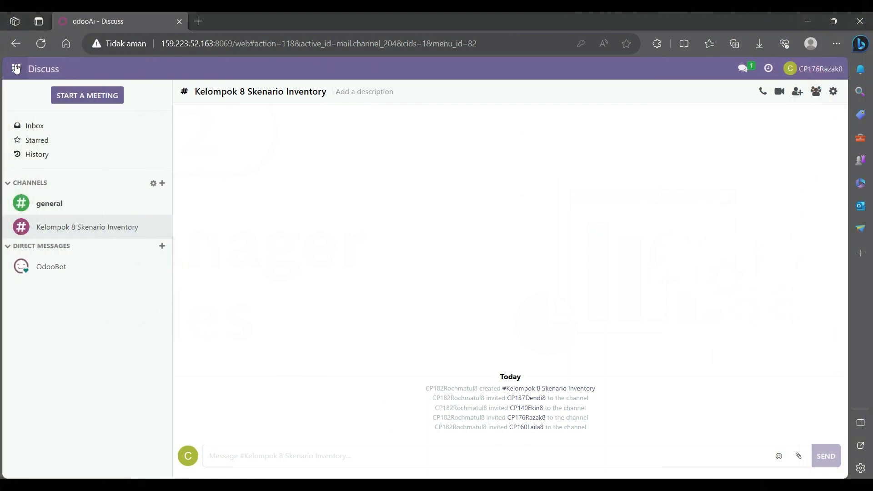
- Create a new sales quotation for the customer Azure Interior with the expiration date 10/16/2023
left_click(16, 69)
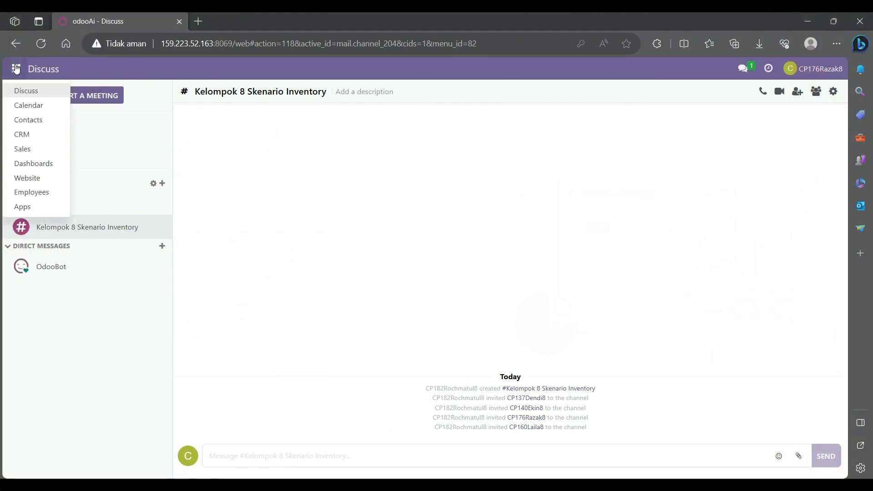
left_click(21, 149)
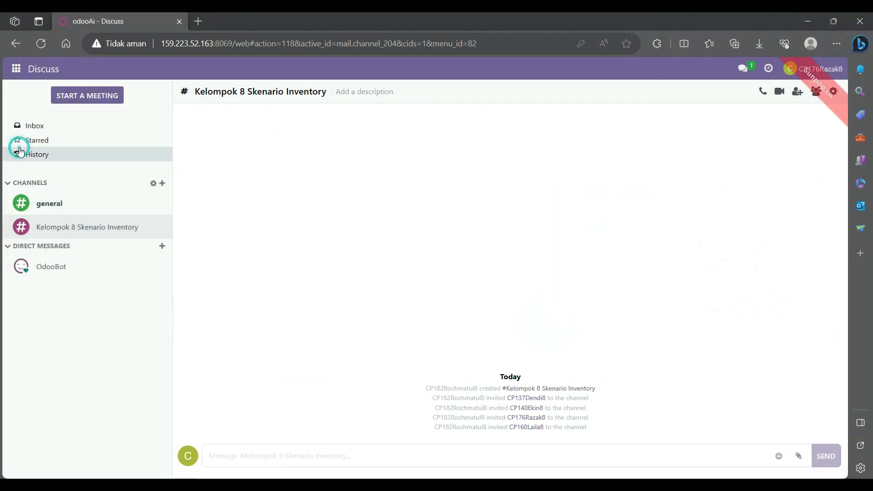
left_click(18, 114)
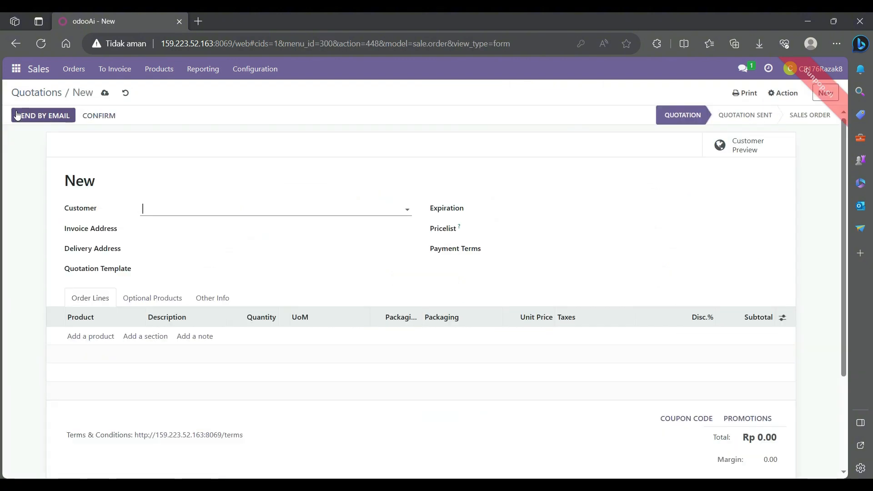
type("Azure")
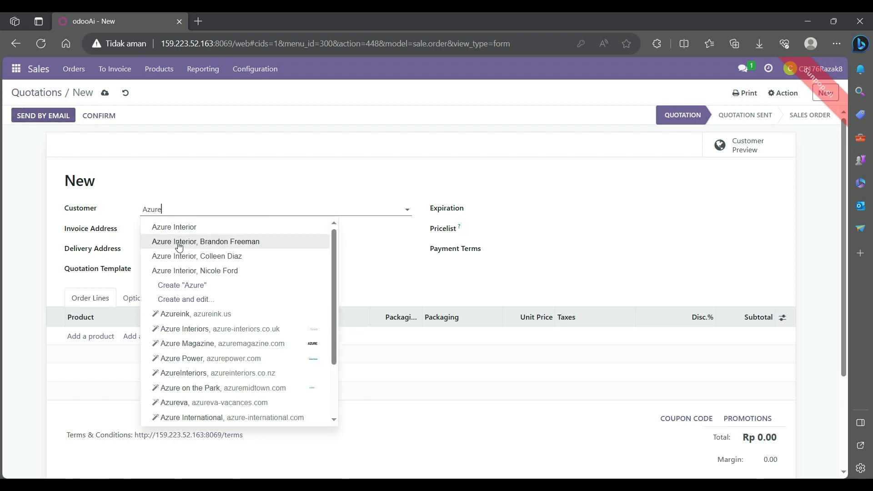
left_click(193, 233)
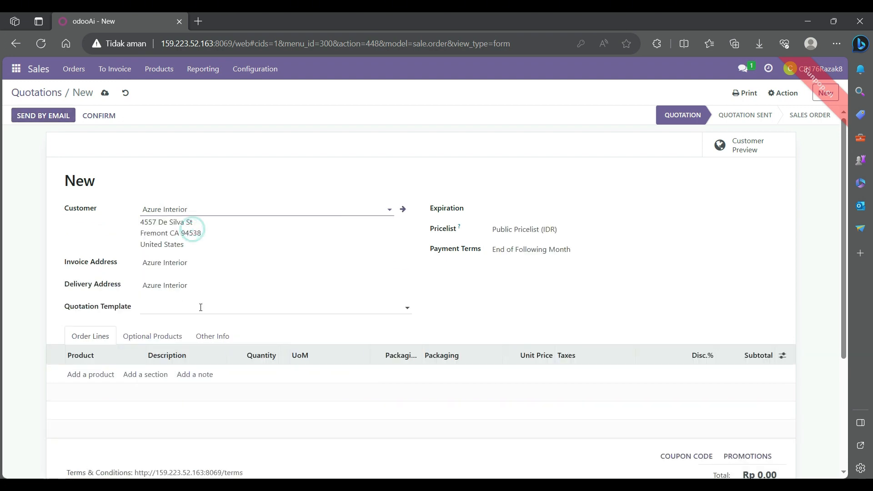
left_click(513, 208)
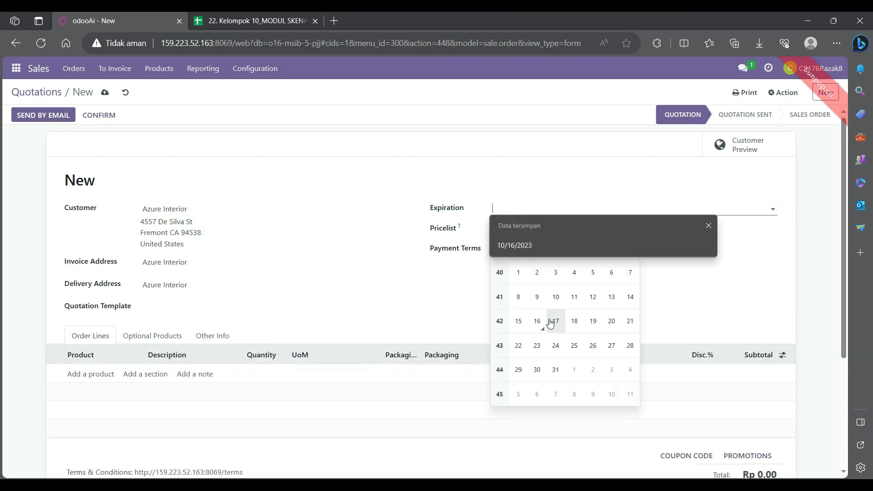
left_click(539, 320)
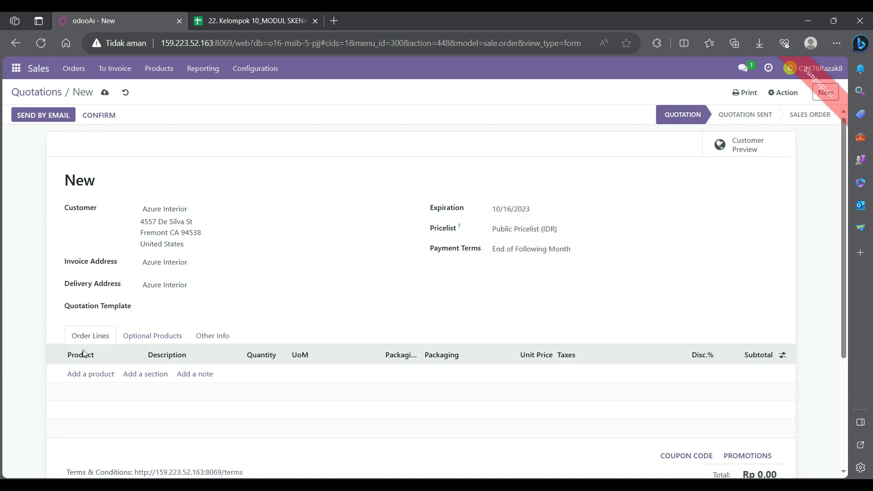
- Consult the products in the Sales Order sheet and add [FURN_8001] Sofa Bed-8 to the quotation with quantity 20 and unit price 999,000.00
left_click(268, 18)
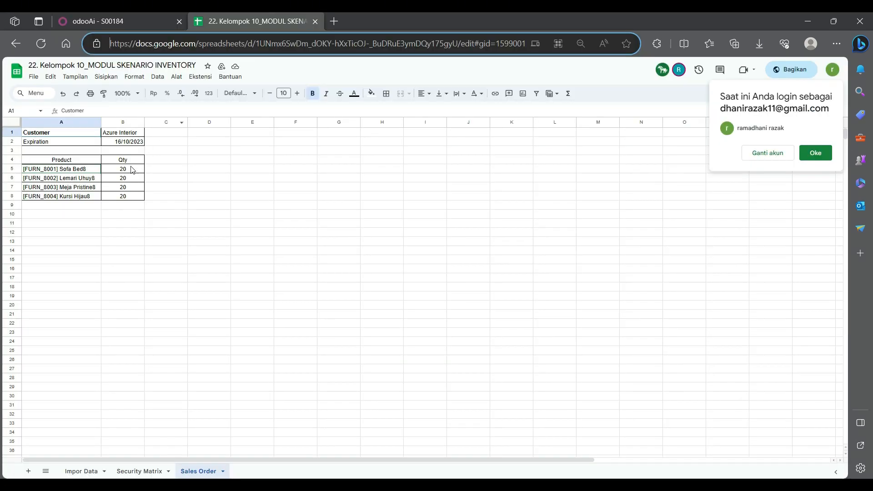
left_click_drag(87, 168, 84, 195)
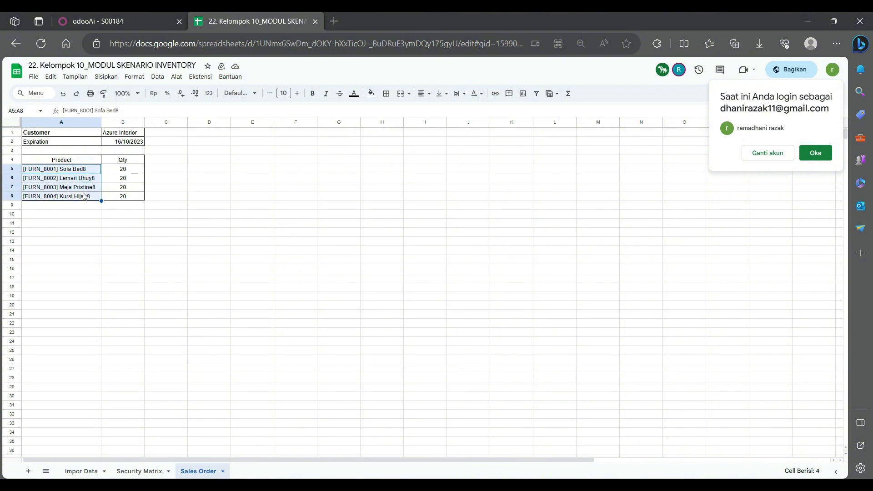
left_click(118, 215)
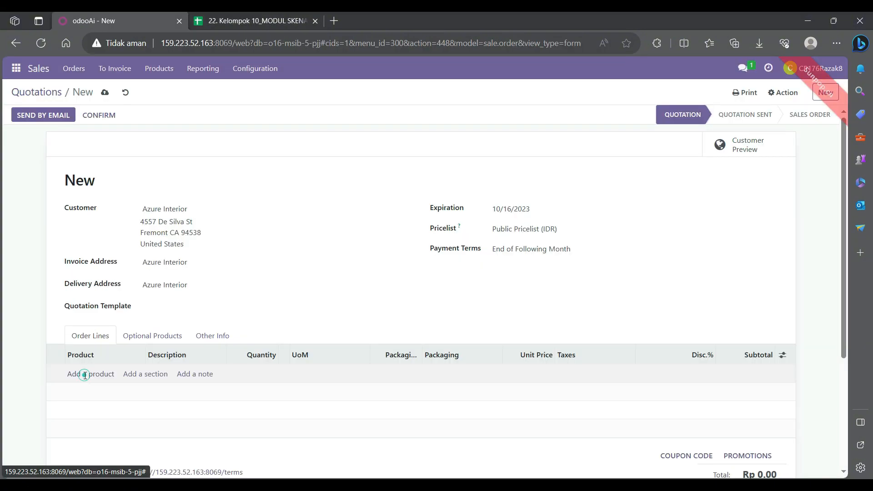
left_click(85, 375)
scroll(103, 315, "down", 1)
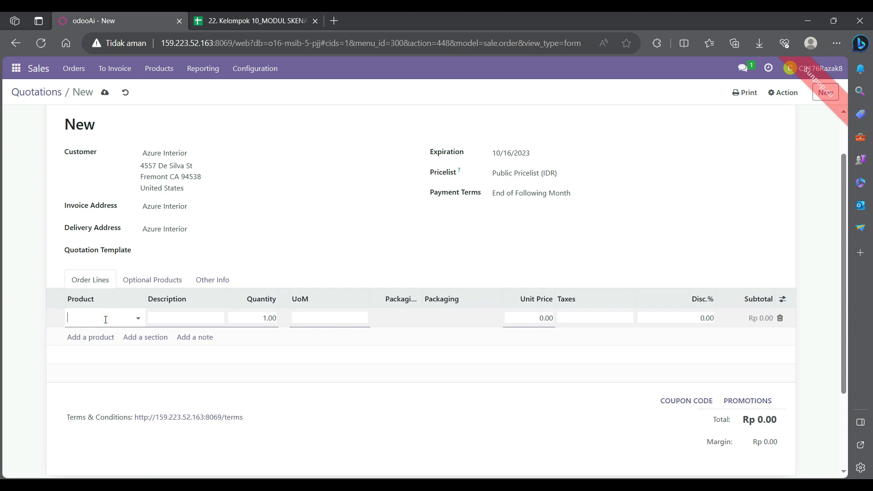
type("sofa")
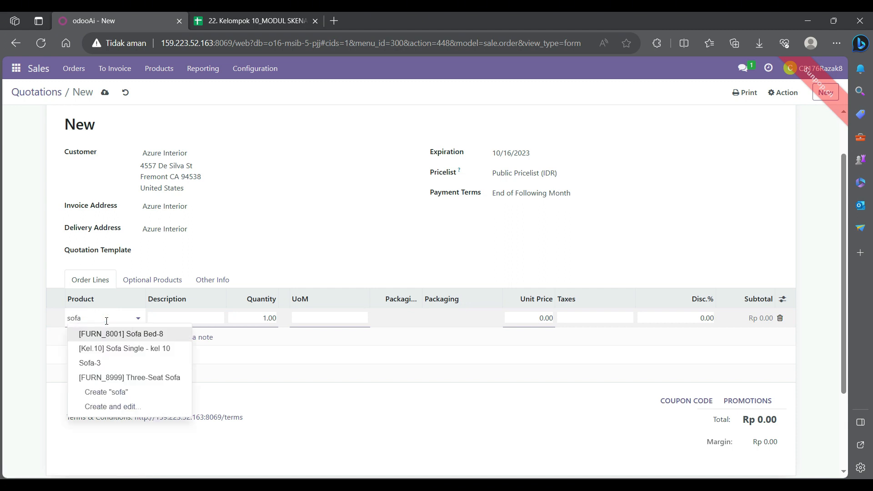
left_click(116, 332)
left_click(269, 317)
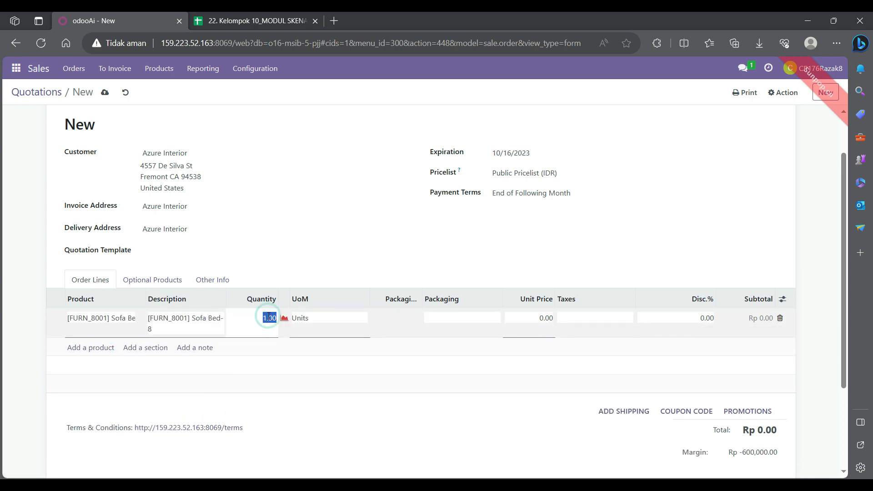
type("20")
left_click(507, 317)
type("999,000.00")
left_click(1, 344)
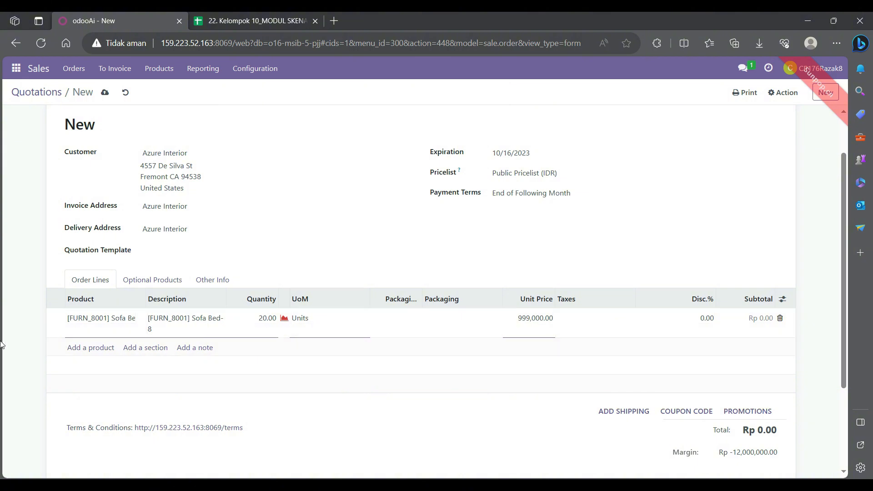
- Add [FURN_8002] Lemari Uhuy-8 to the order lines with quantity 20 and unit price 1,200,000.00
left_click(78, 348)
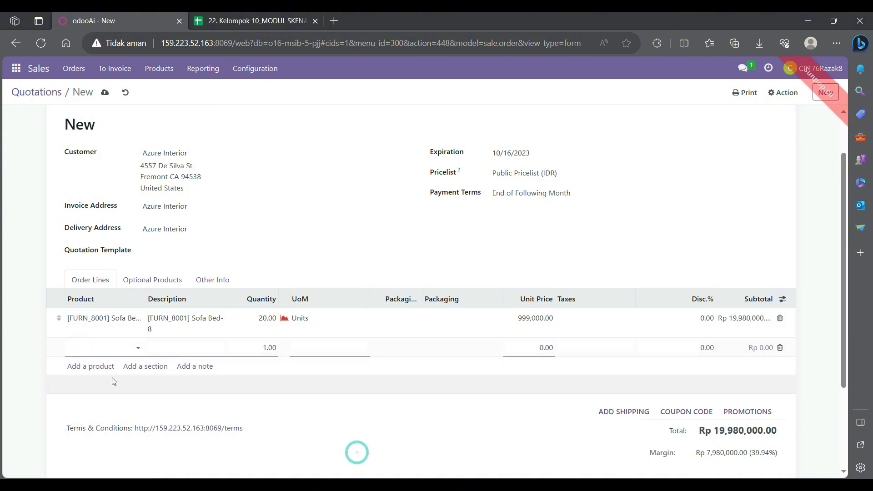
type("lemari")
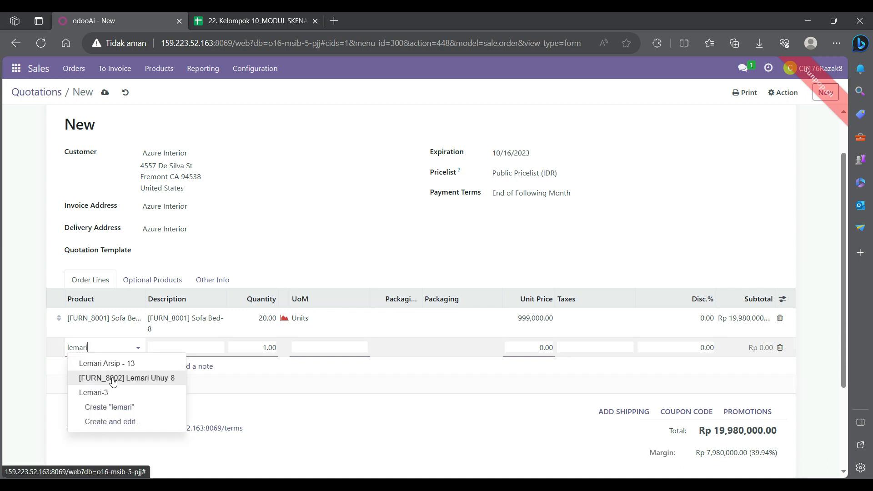
left_click(111, 376)
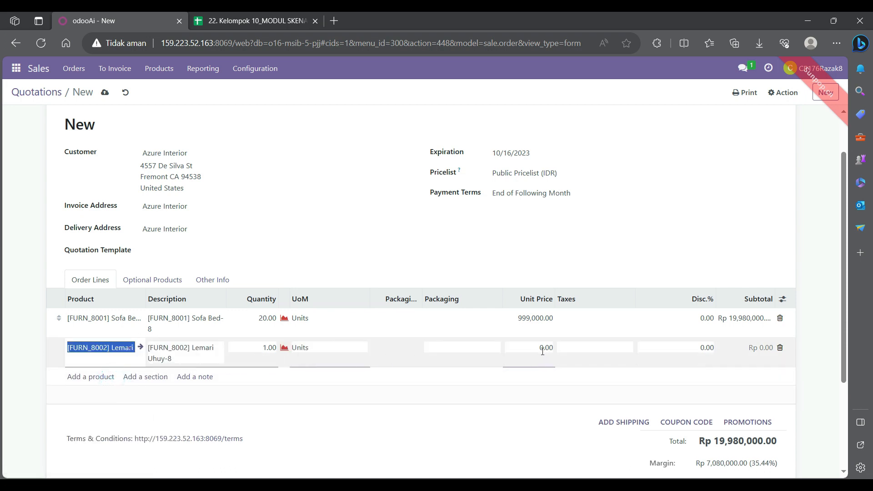
left_click(17, 405)
left_click(271, 351)
key("BackSpace")
type("2")
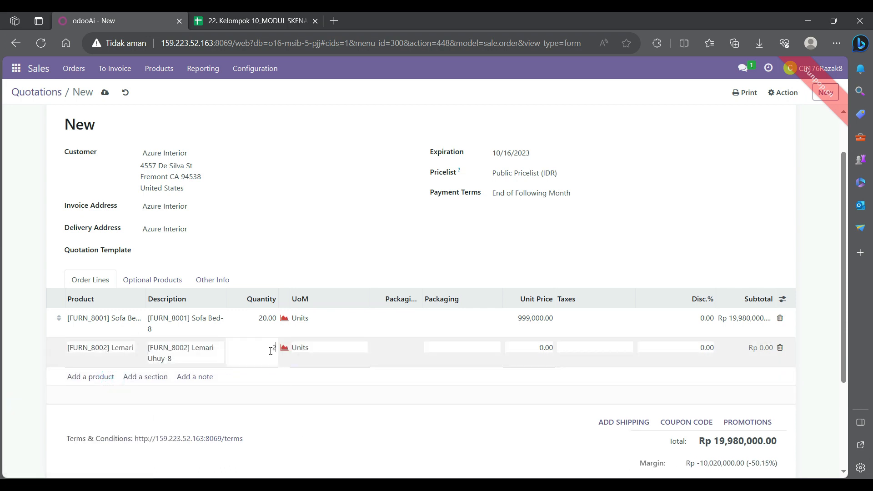
type("0")
left_click(21, 312)
left_click(537, 345)
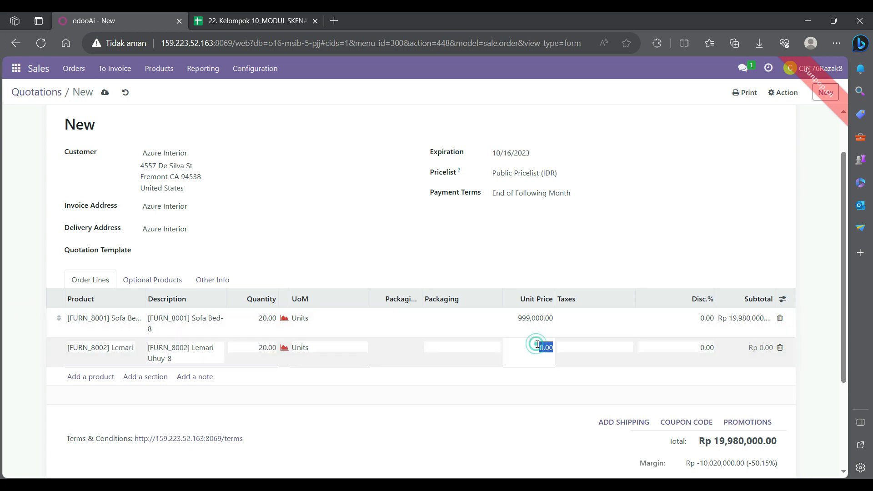
type("1200000")
left_click(23, 318)
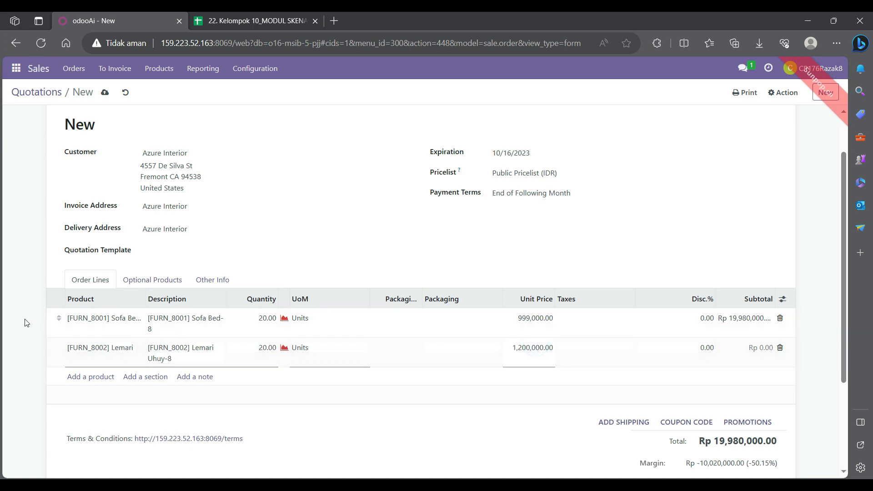
- Add [FURN_8003] Meja Pristine-8 to the order lines with quantity 20 and unit price 799,000.00
left_click(91, 380)
type("meja")
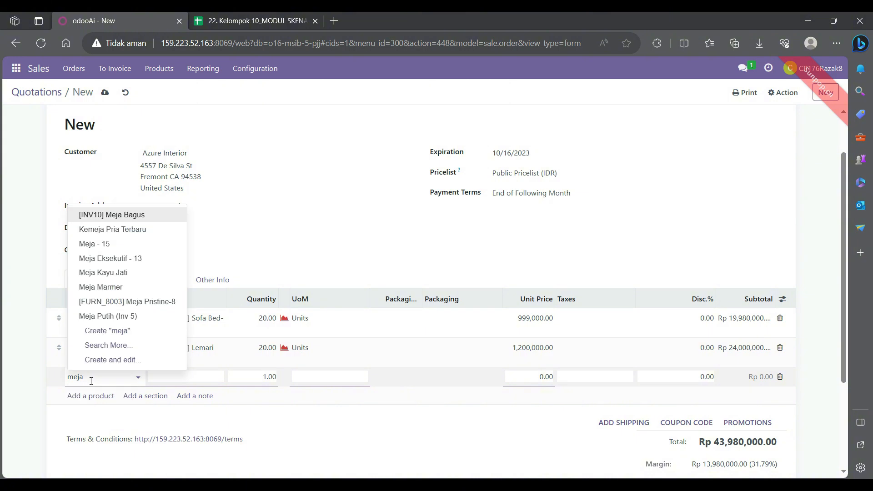
left_click(137, 300)
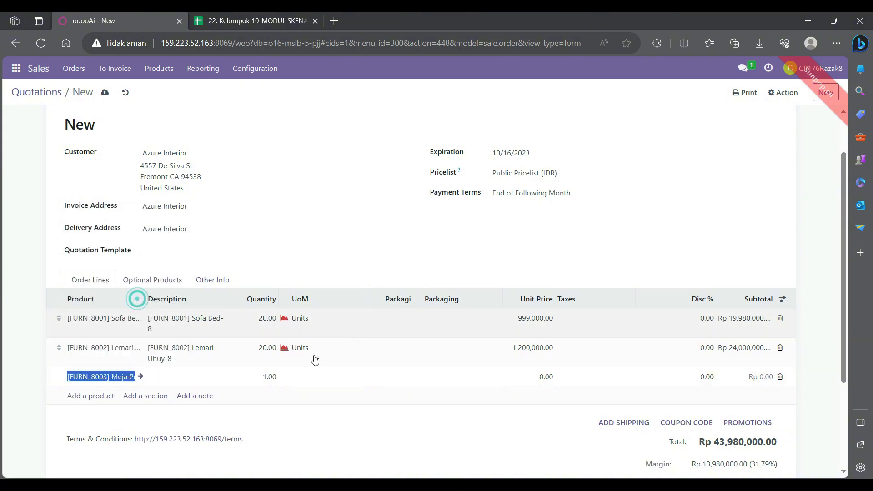
left_click(267, 377)
type("20")
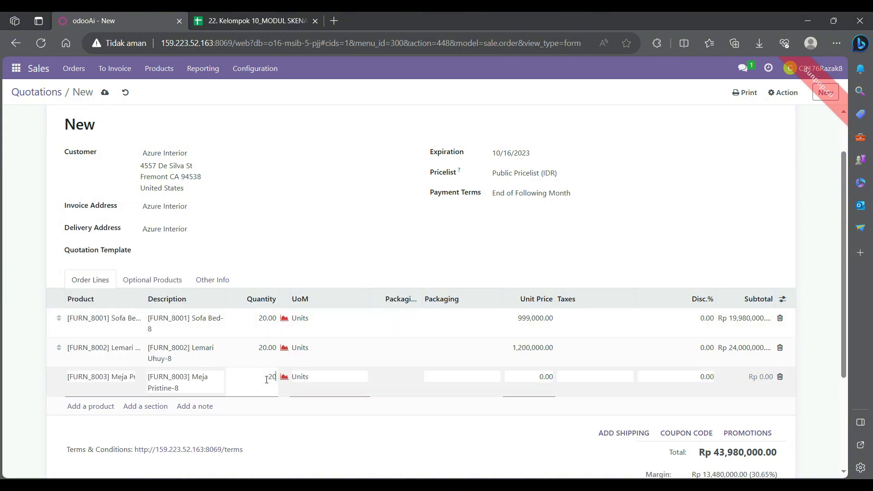
double_click(514, 376)
type("799,000.00")
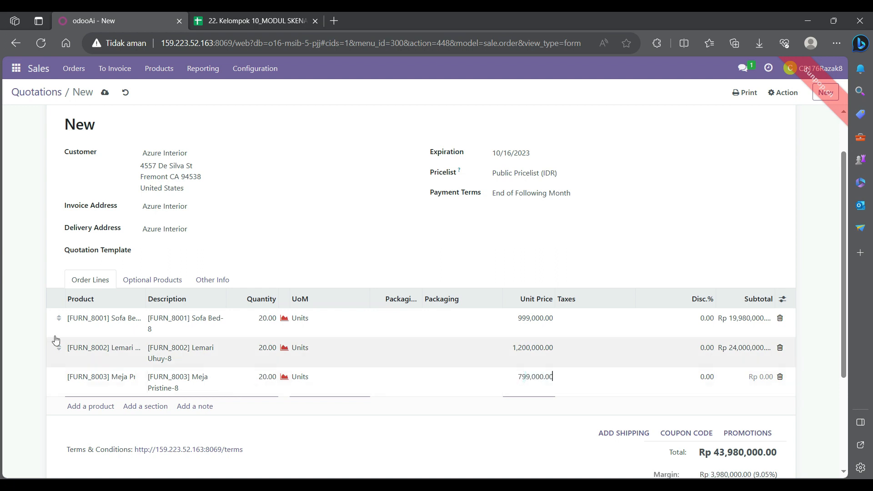
left_click(14, 301)
- Add [FURN_8004] Kursi Hijau-8 to the order lines with quantity 20 and unit price 599,000.00
scroll(55, 327, "down", 1)
left_click(97, 349)
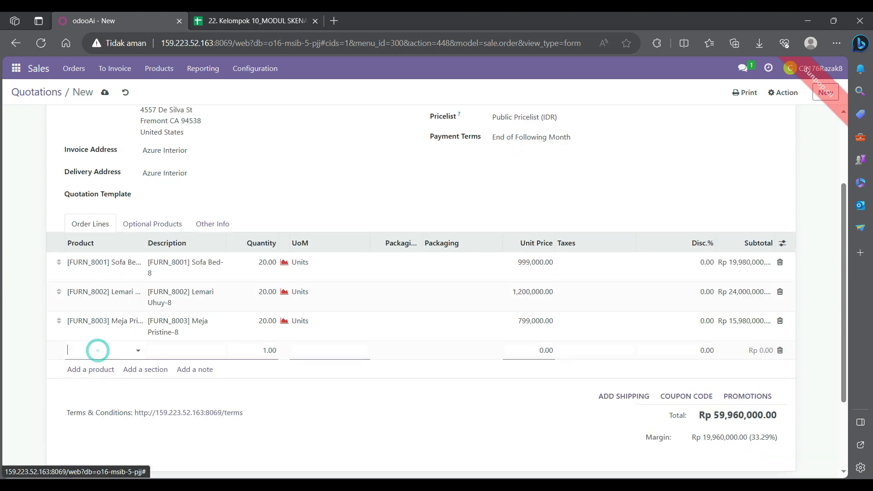
type("kursi")
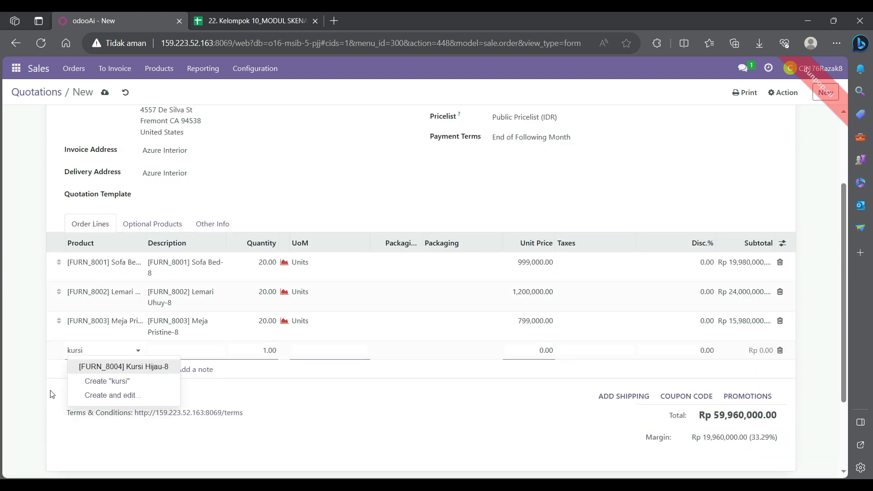
left_click(106, 362)
left_click(265, 351)
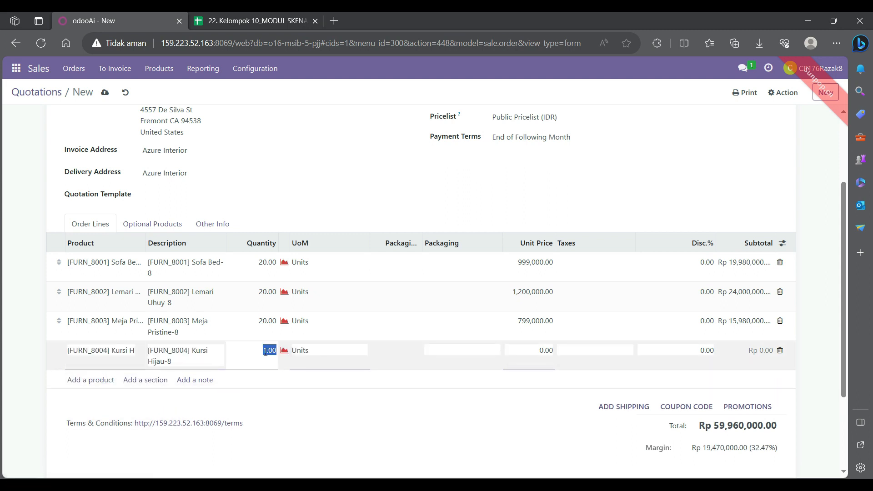
type("20")
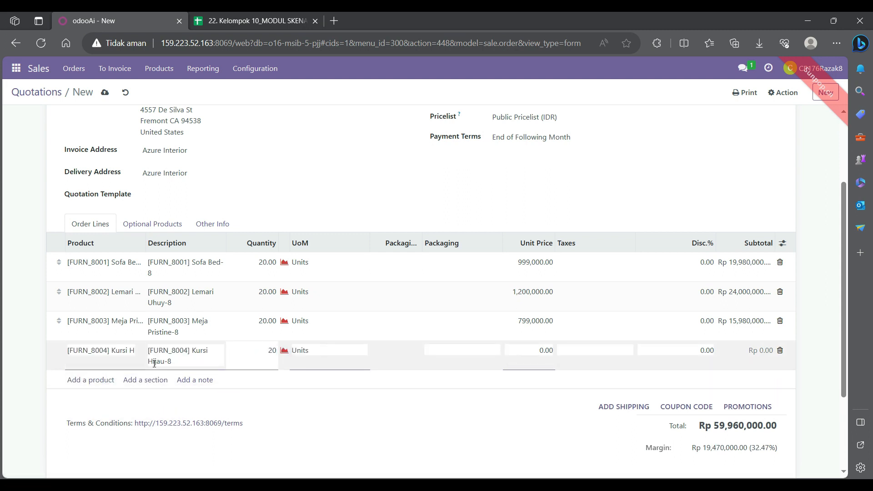
left_click(34, 331)
left_click(535, 350)
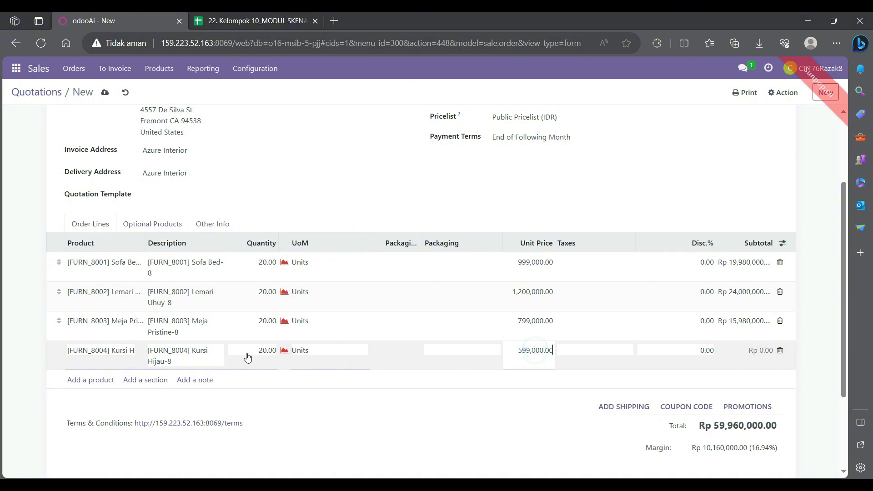
left_click(23, 320)
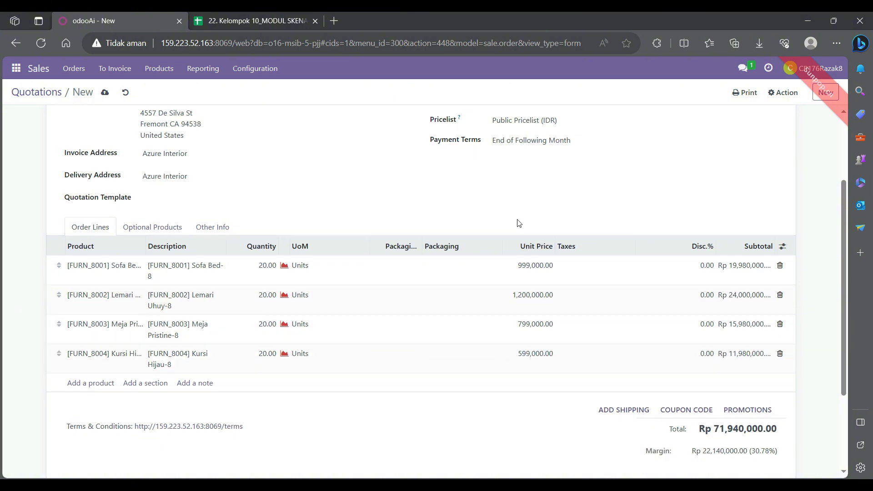
- Confirm the Azure Interior quotation as a sales order and print its Quotation / Order document
scroll(406, 211, "up", 3)
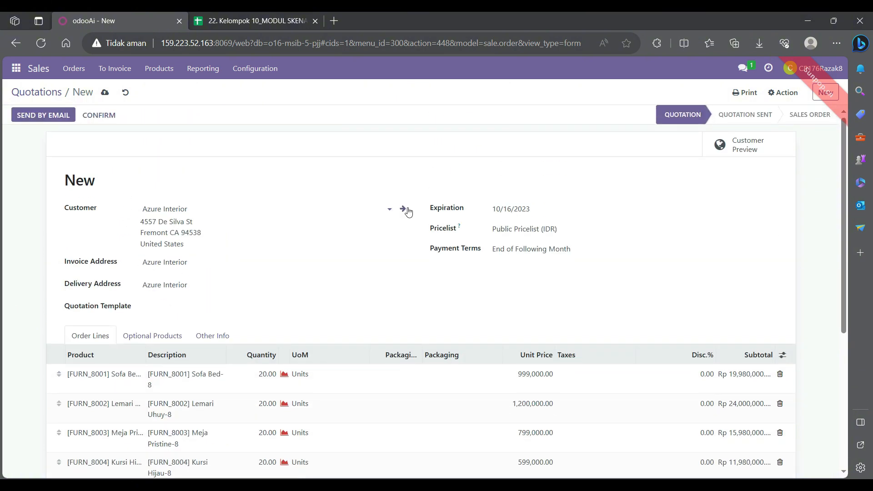
left_click(114, 117)
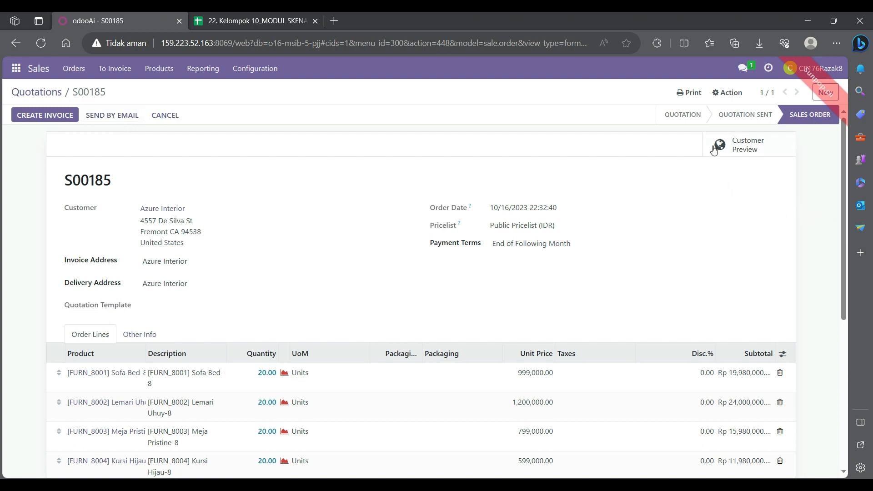
left_click(690, 93)
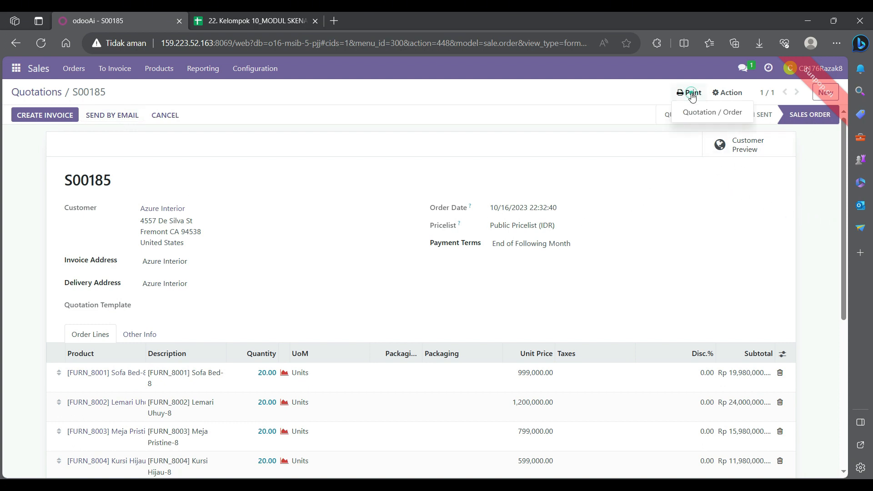
left_click(709, 113)
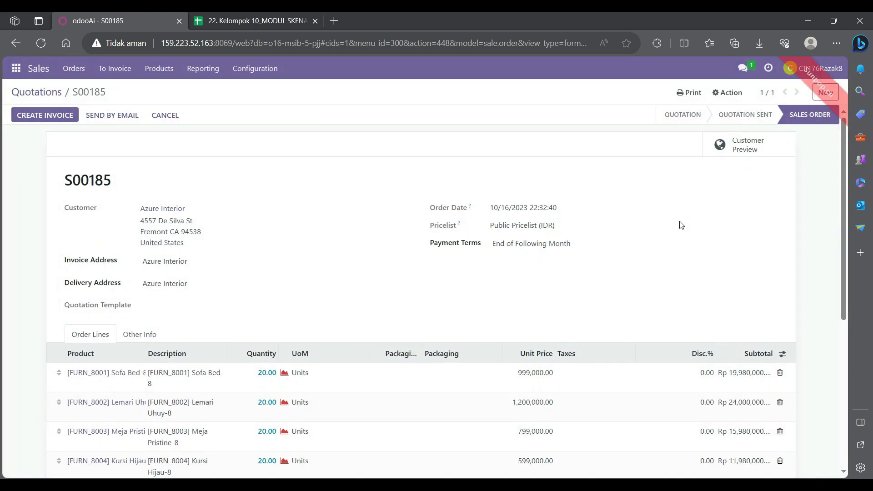
- In Discuss, message the inventory colleague: "Halo, saya ingin minta tolong untuk melihat semua produk yang didalam dokumen ini ada atau tidak? terimakasih"
left_click(16, 68)
left_click(21, 91)
type("Halo, saya ingin minta tolong untuk melihat semua produk yang didalam dokumen ini ada atau tidak? terimakasih")
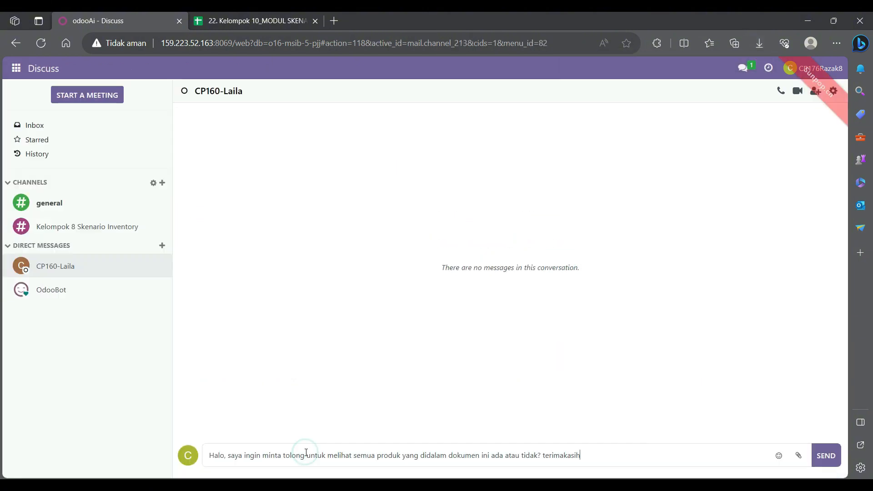
key("Return")
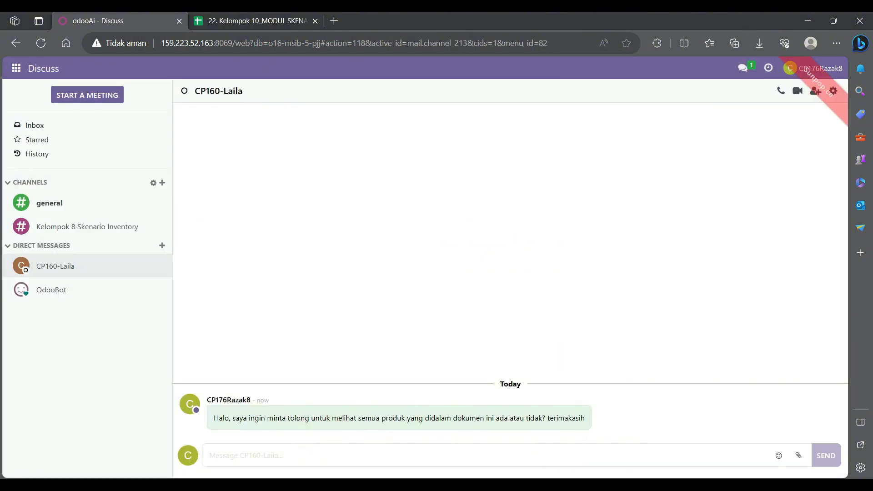
- Attach the downloaded order PDF to the colleague's direct-message conversation and send it
left_click(758, 42)
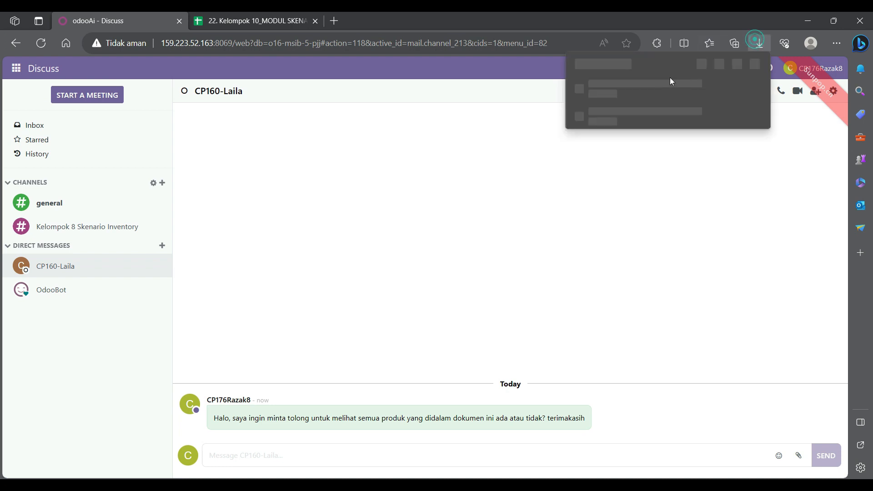
left_click_drag(639, 92, 477, 246)
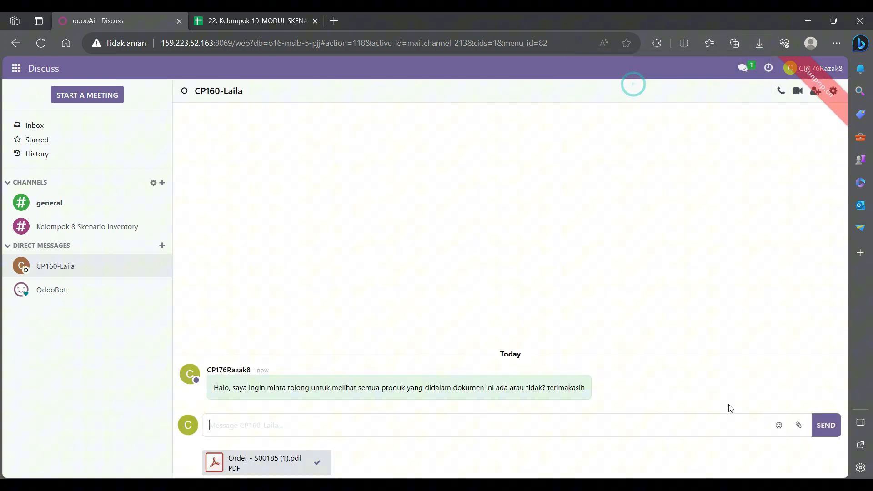
left_click(826, 423)
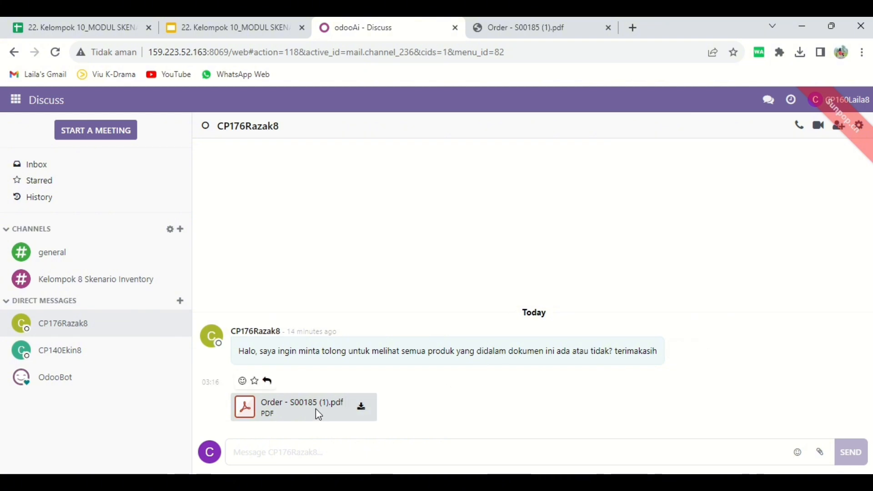
- As the inventory colleague, download the order PDF received in the chat and review its products and quantities
left_click(368, 415)
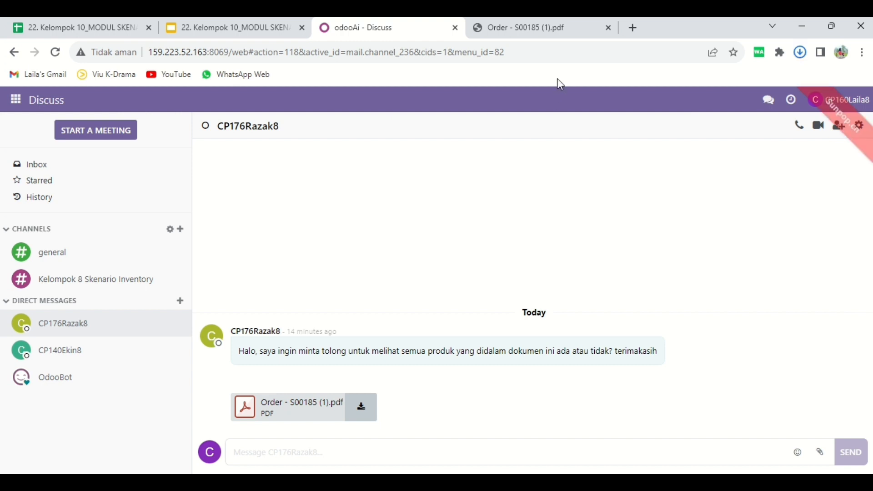
left_click(560, 31)
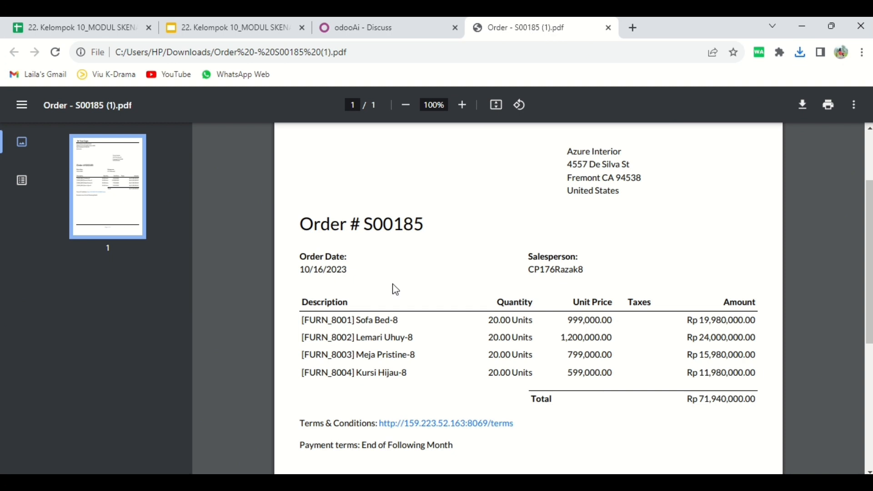
left_click(398, 38)
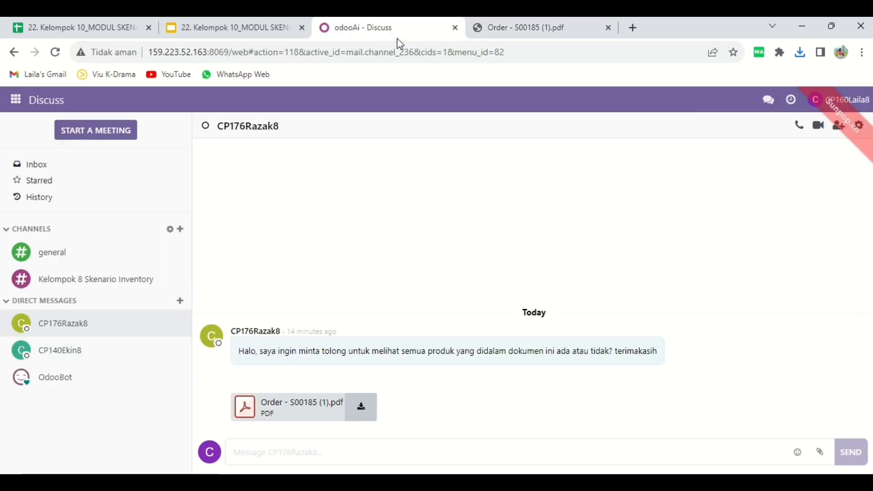
- Reply to the salesperson in the direct message with "Baik, akan saya cek dulu untuk ketersediaannya"
left_click(292, 452)
type("Baik, akan sa")
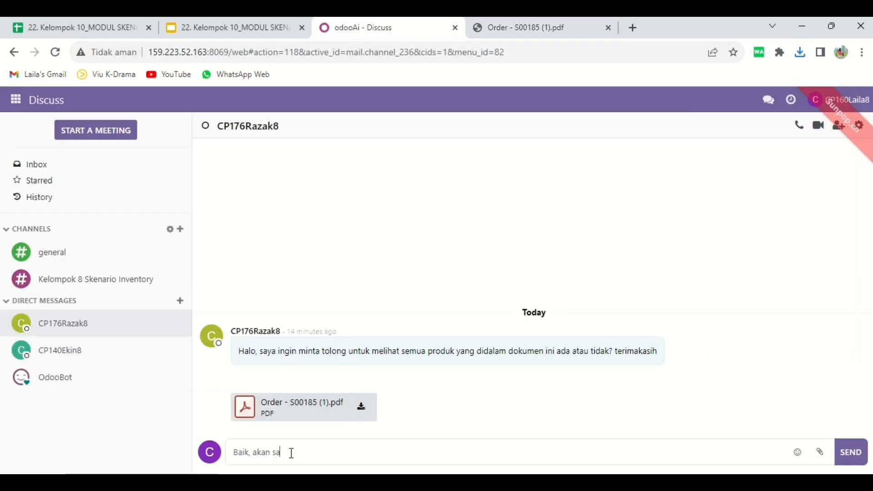
type("ya cek dulu untuk ketersediaannya")
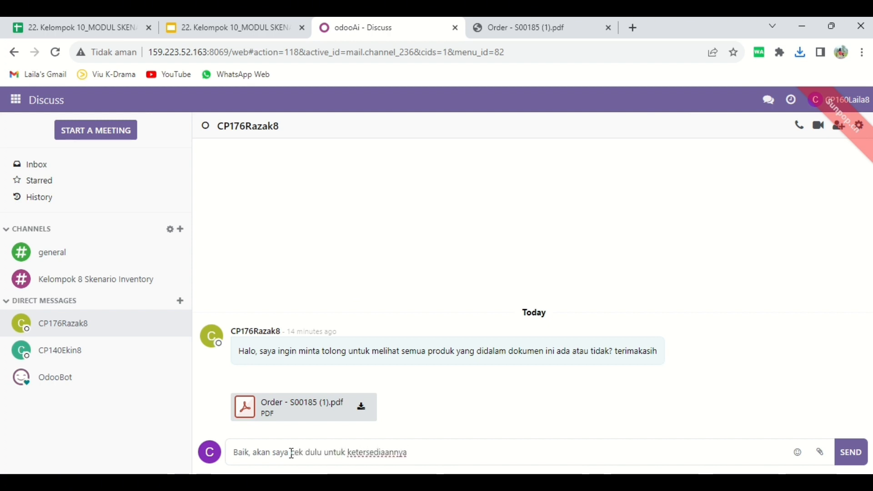
key("Return")
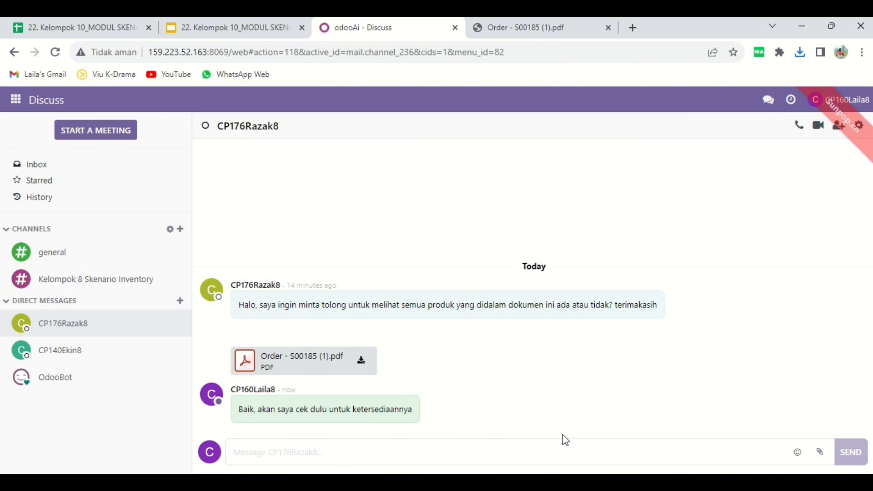
- Open the product list in Inventory and consult the order PDF for the ordered product codes
left_click(18, 104)
left_click(53, 207)
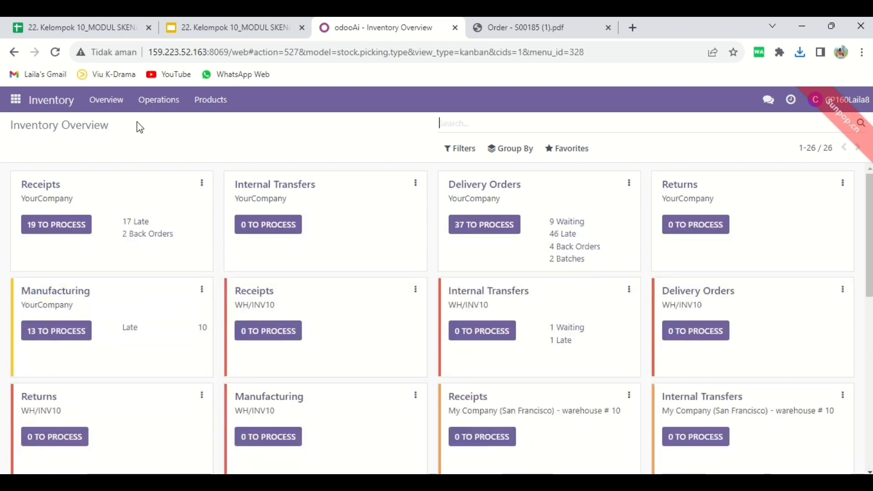
left_click(211, 104)
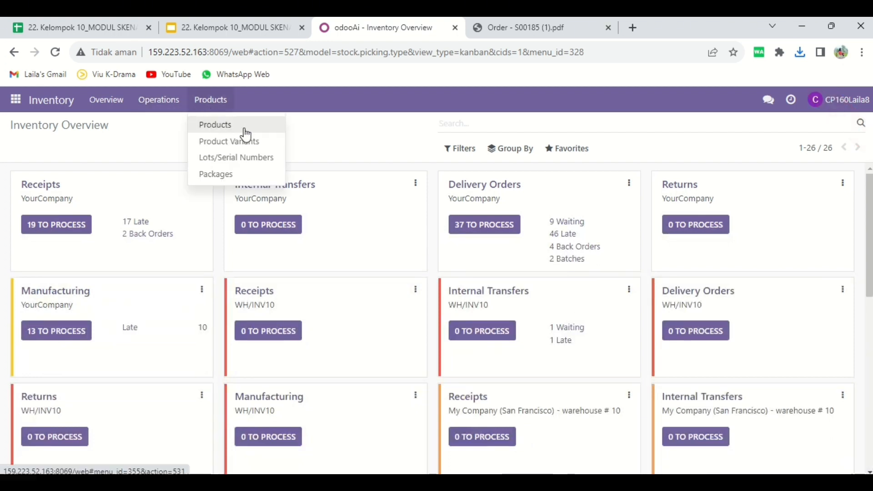
left_click(246, 132)
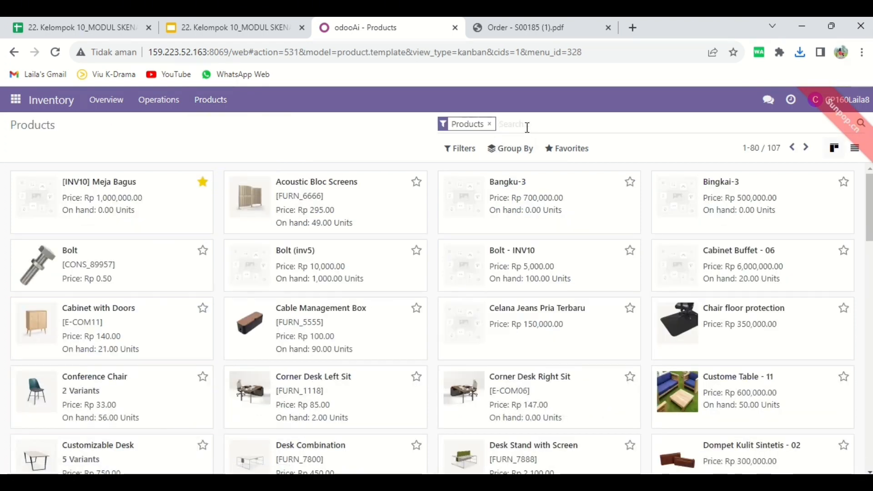
left_click(523, 29)
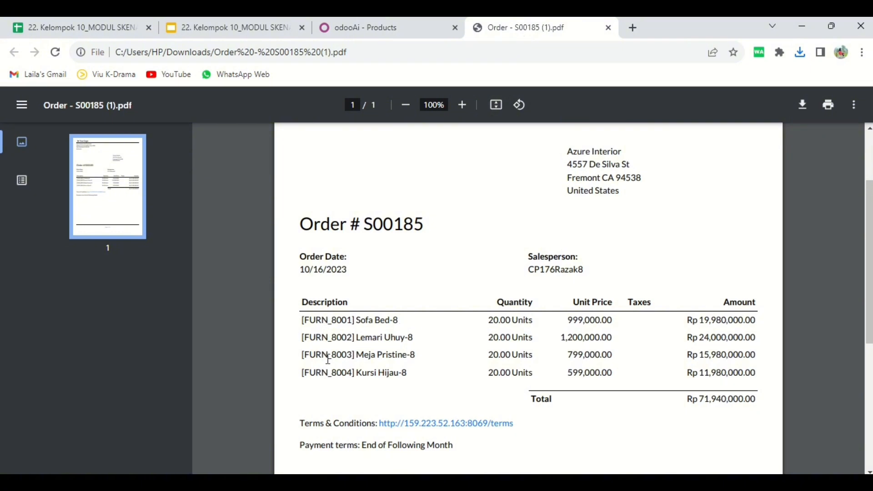
left_click(385, 36)
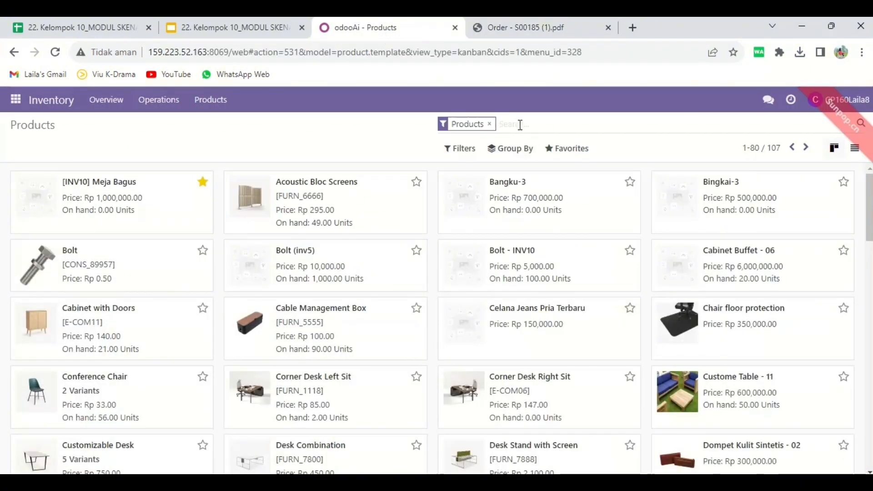
- Search the Inventory products for FURN_800 and capture a full-screen screenshot of the results
type("FURN_800")
key("Return")
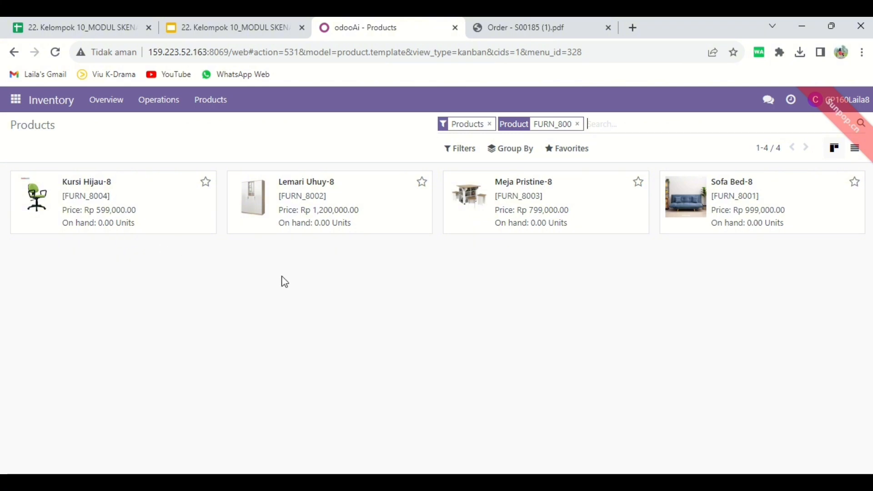
key("super+shift+s")
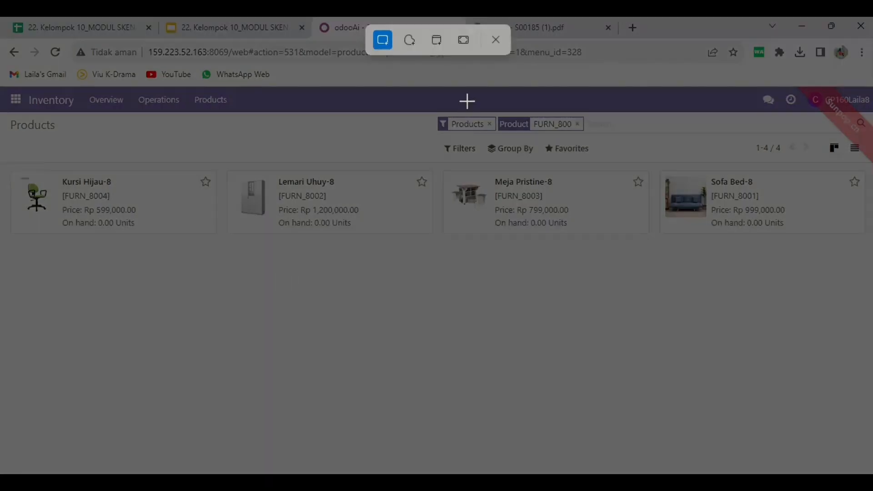
left_click(463, 40)
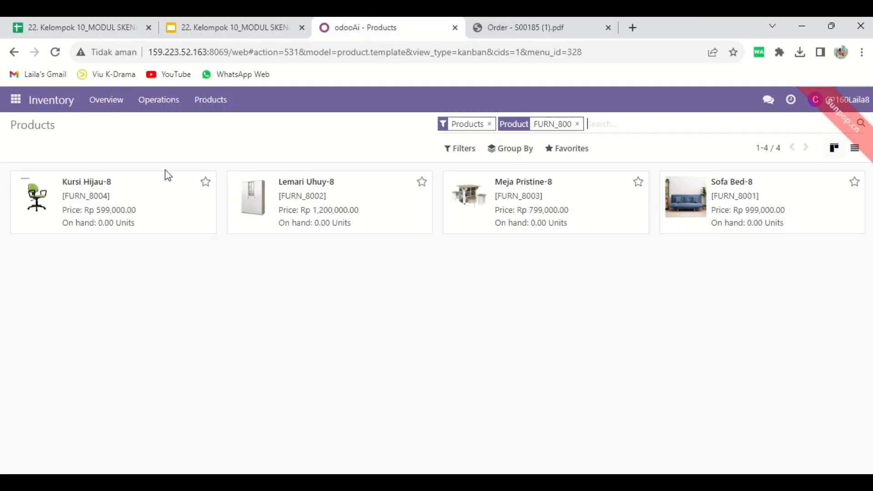
- In Discuss, reply to the salesperson with "Untuk ketersediaan barang tersebut tidak ada" and send the captured product screenshot
left_click(18, 101)
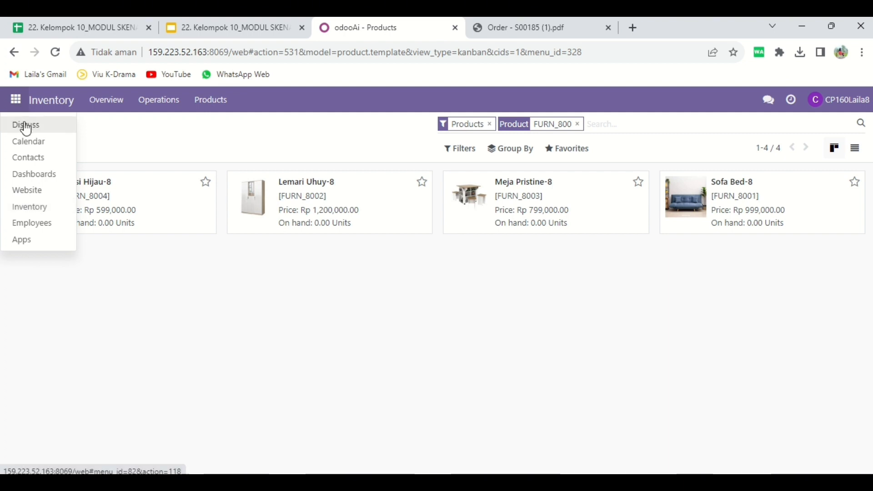
left_click(28, 125)
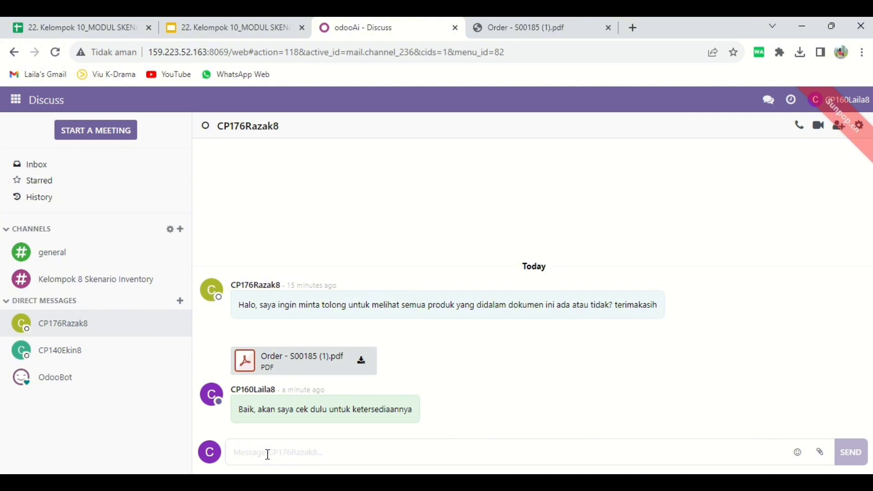
type("Untuk ketersediaan ba")
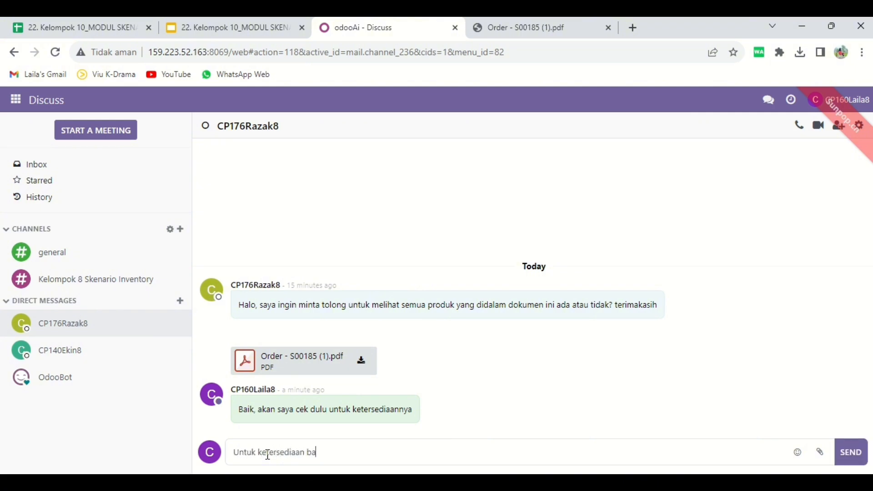
type("rang tersebut tidak ada")
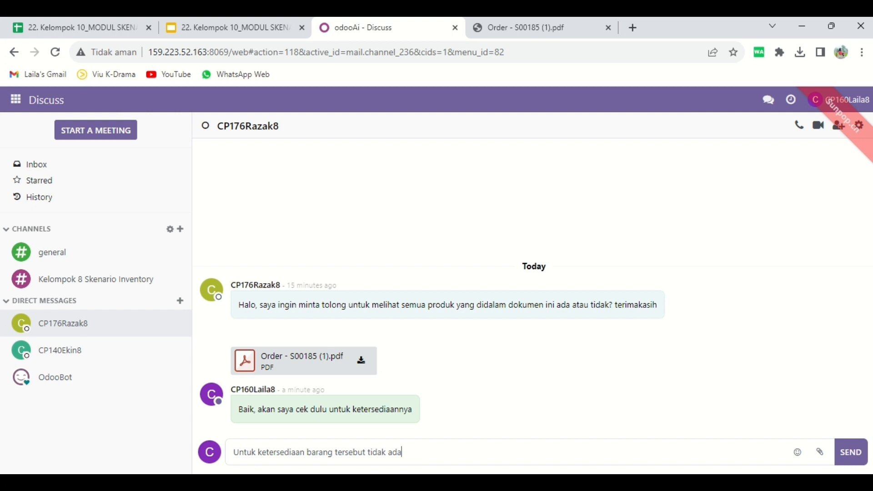
key("Return")
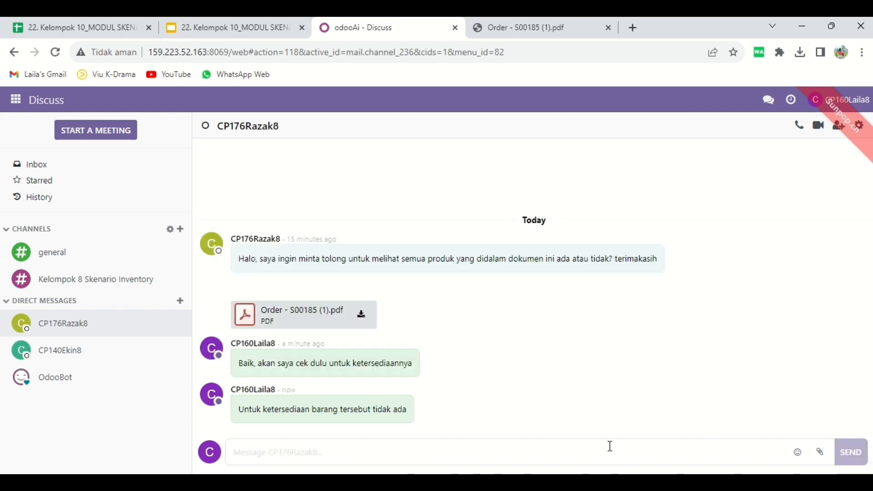
left_click(856, 422)
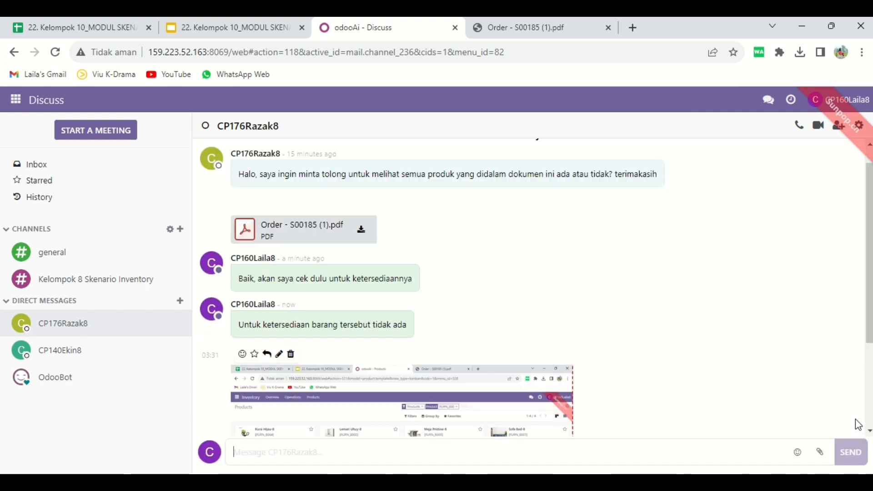
- Preview the product screenshot sent to the salesperson, close it and view the end of the conversation
left_click(405, 420)
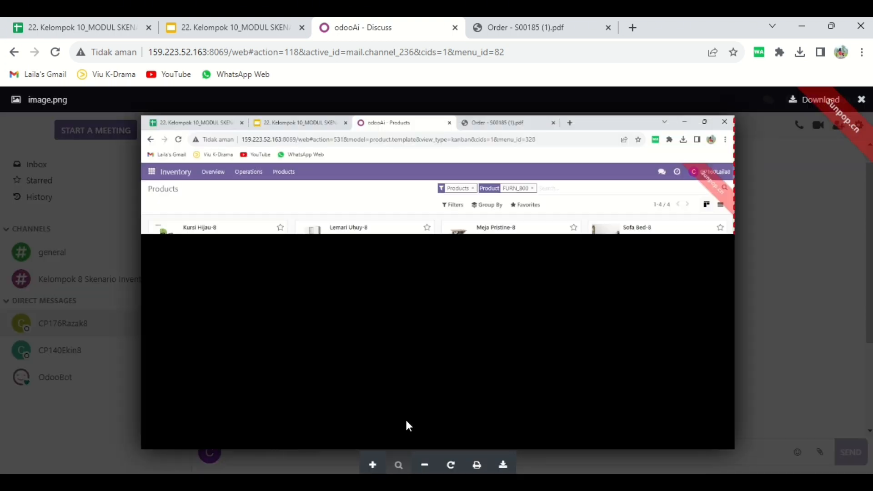
left_click(782, 318)
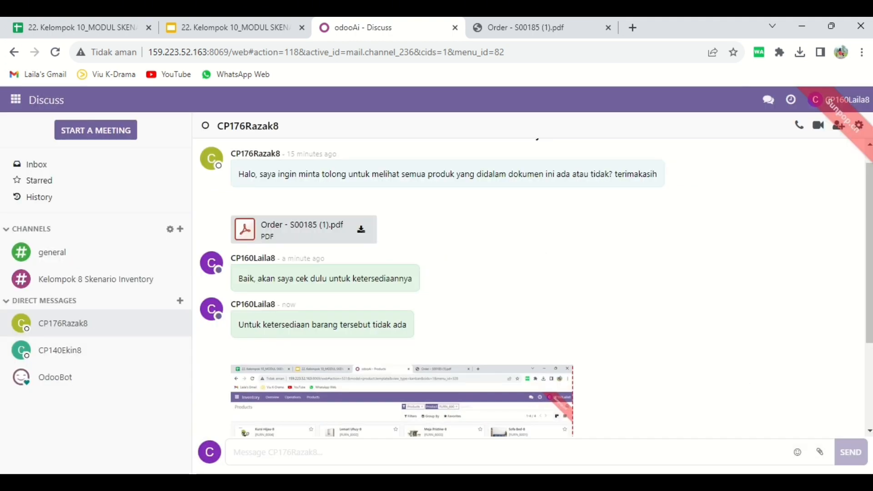
left_click_drag(869, 314, 863, 437)
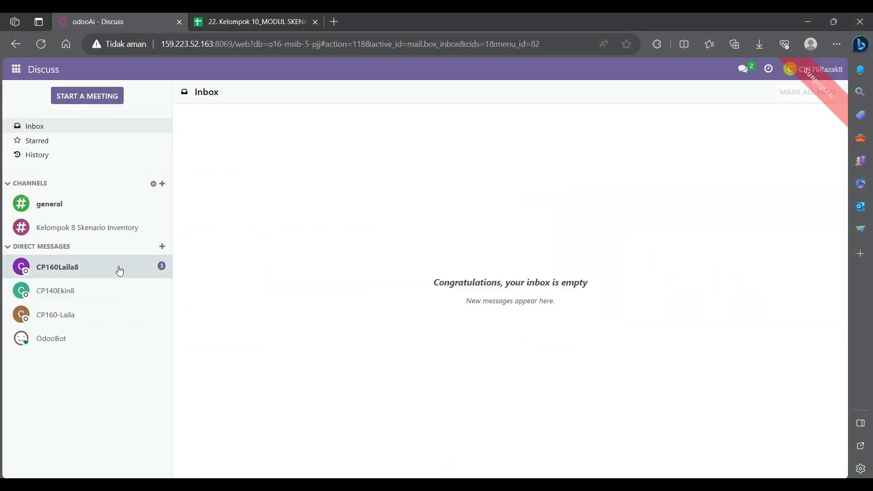
- In the salesperson's session, view the warehouse user's reply with its enlarged product screenshot, and open the purchasing user's conversation
left_click(118, 268)
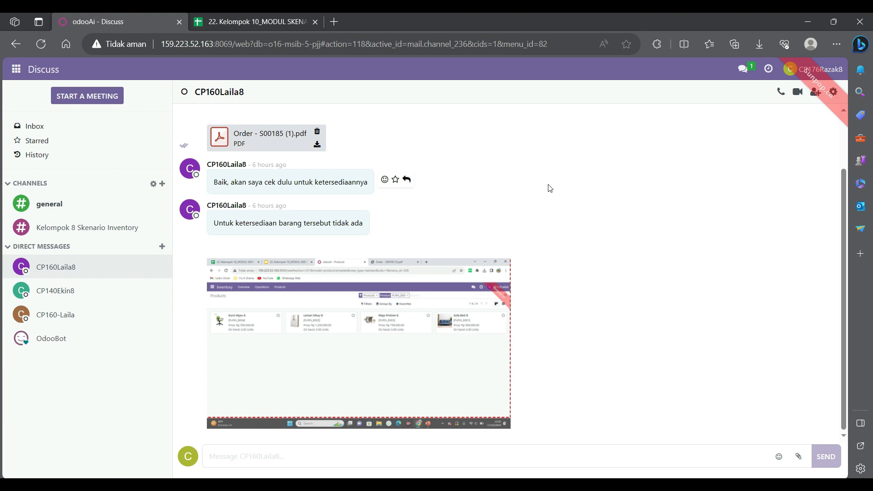
left_click(438, 331)
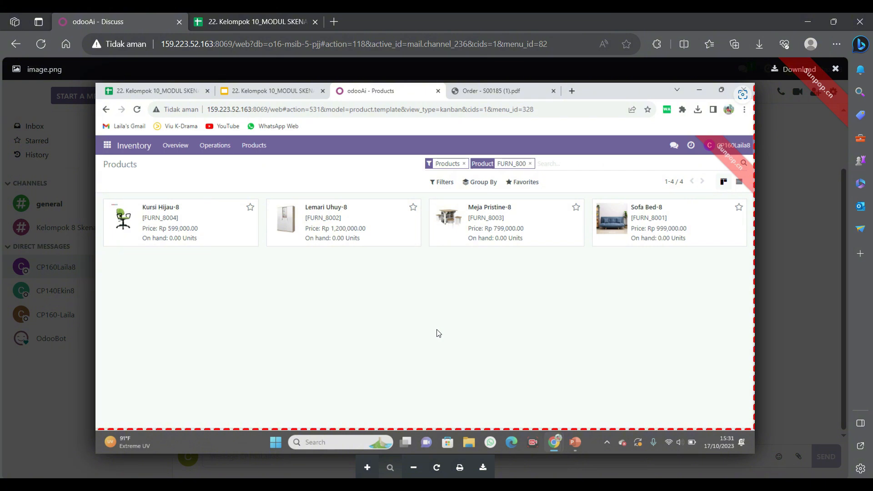
left_click(835, 69)
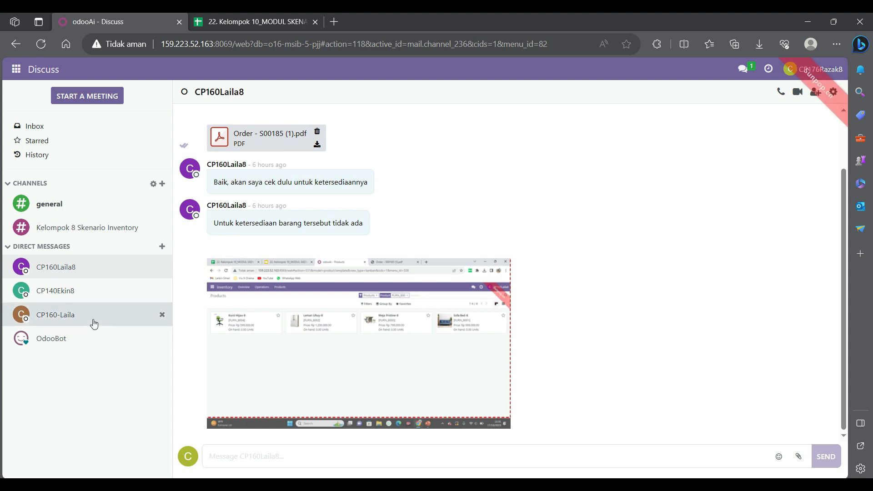
left_click(87, 291)
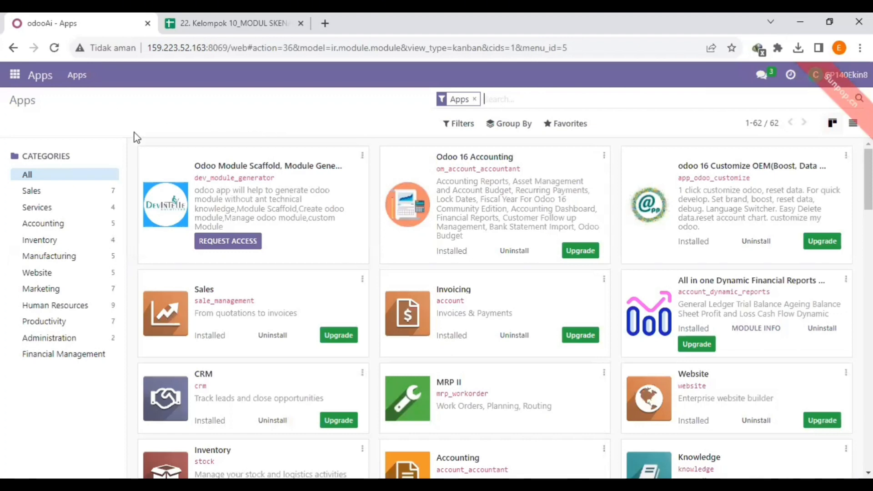
- In the purchasing user's session, read the salesperson's purchase request in Discuss and open the Requests for Quotation list in Purchase
left_click(15, 75)
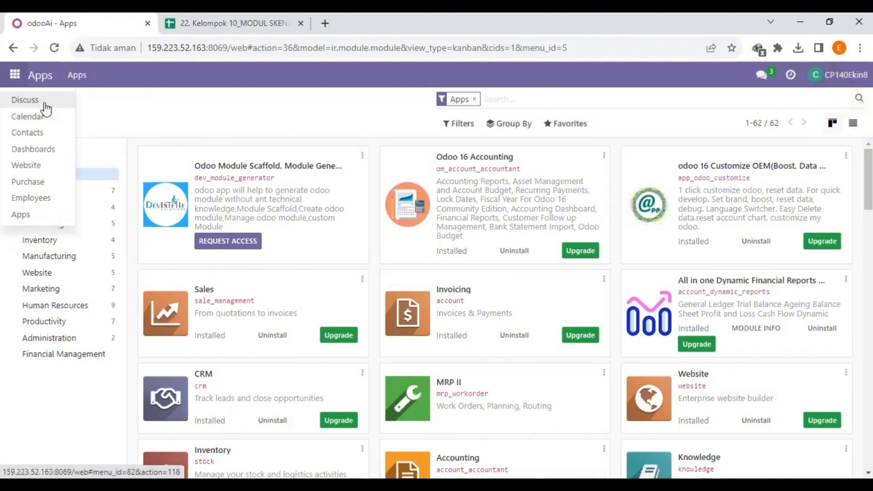
left_click(25, 100)
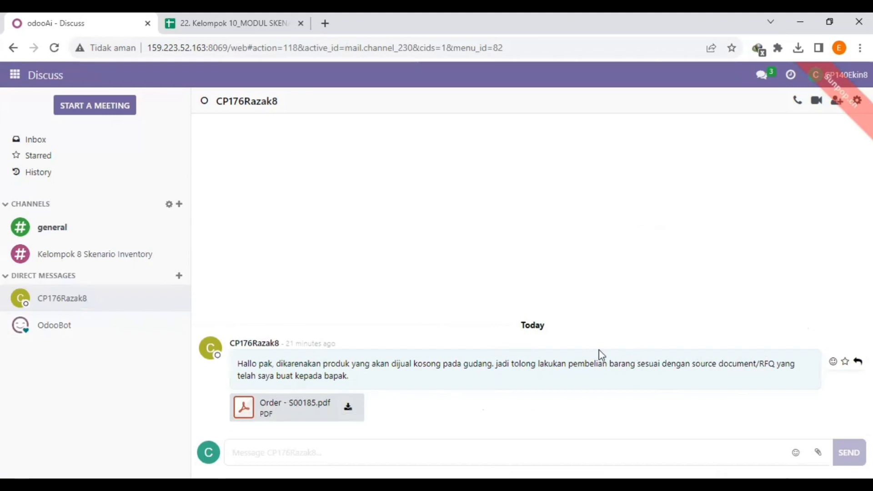
left_click(19, 77)
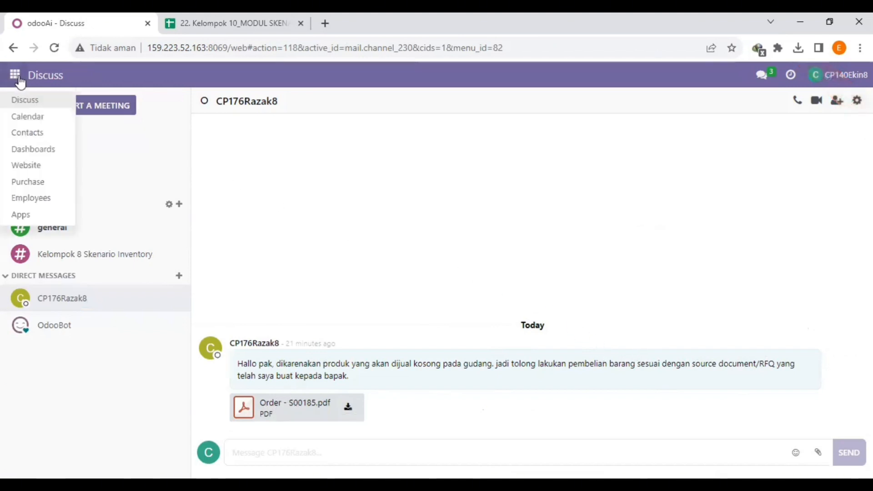
left_click(47, 183)
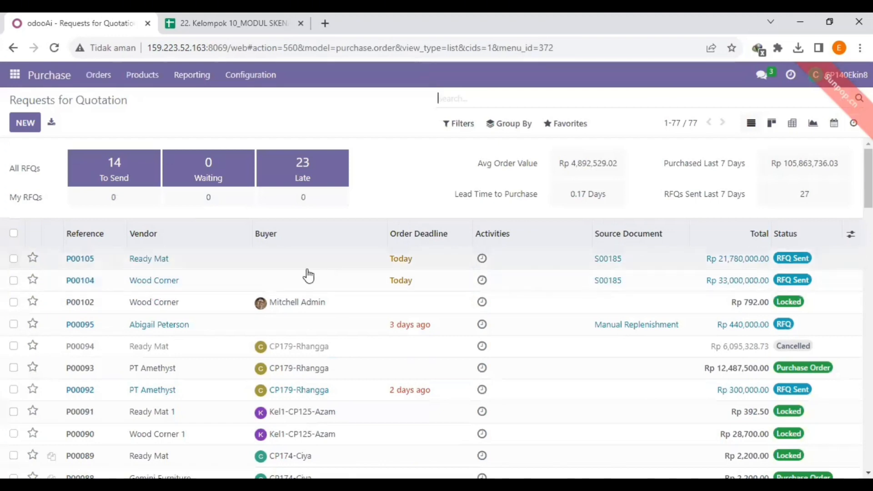
- Open the Ready Mat request for quotation with status RFQ Sent and confirm the order
double_click(90, 264)
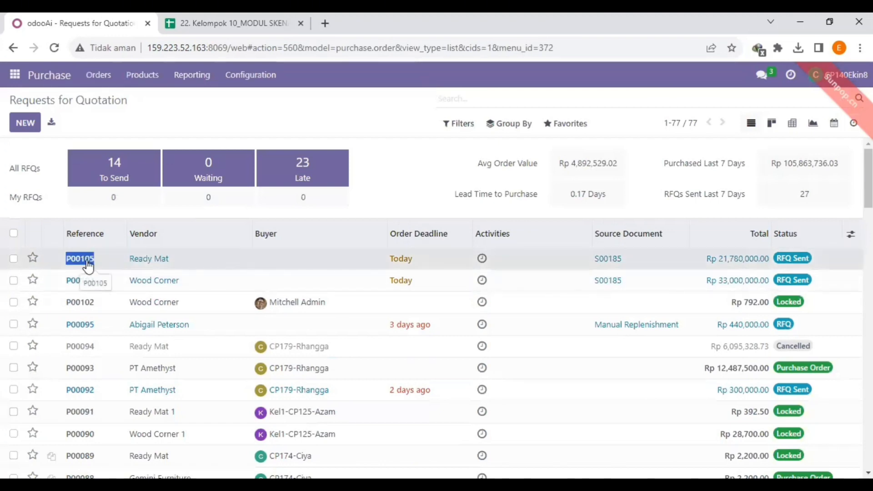
left_click(185, 257)
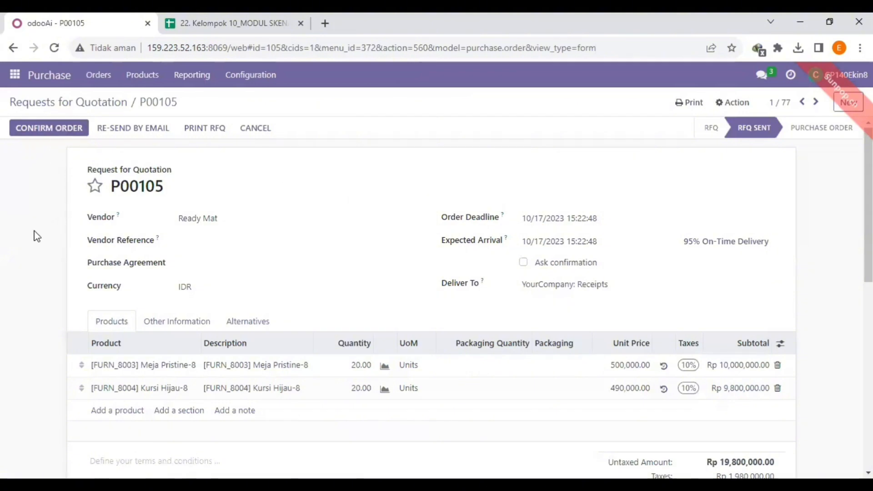
left_click(57, 132)
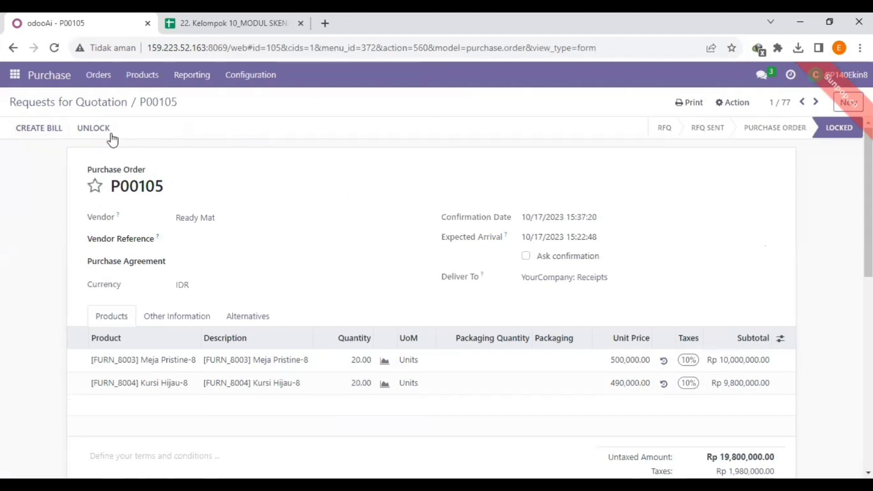
- Unlock the Ready Mat purchase order and print its Purchase Order document
left_click(104, 133)
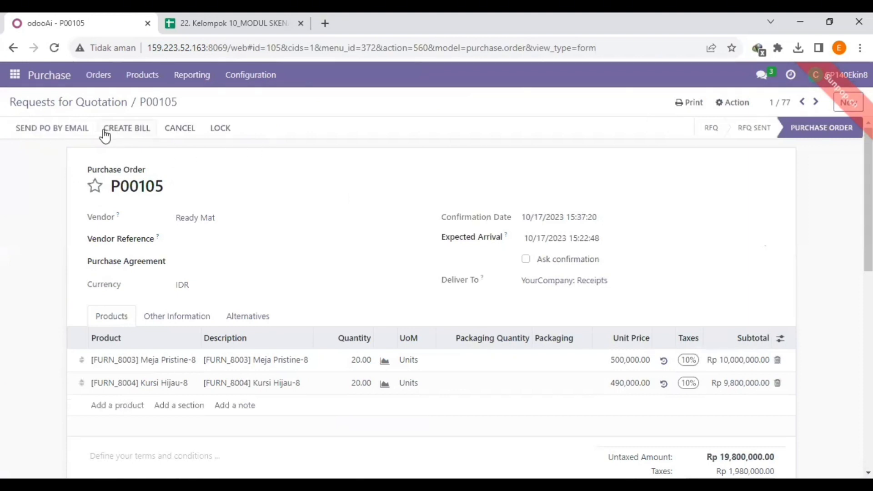
left_click(693, 111)
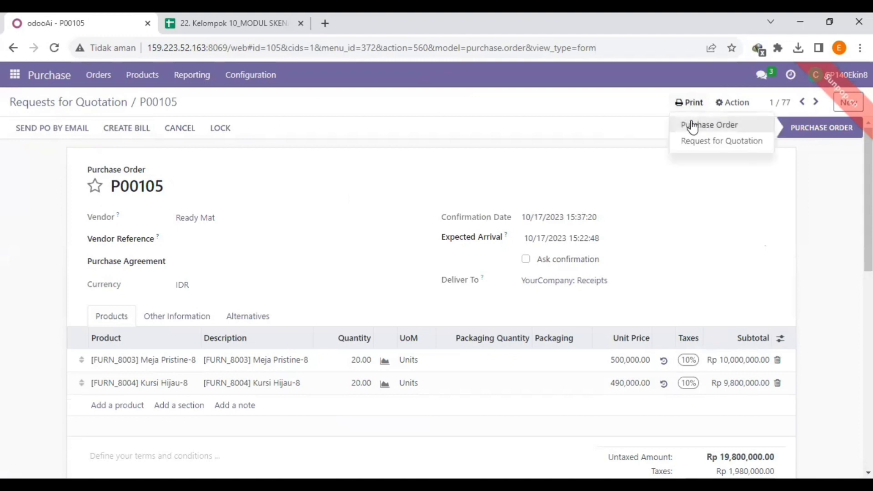
left_click(692, 123)
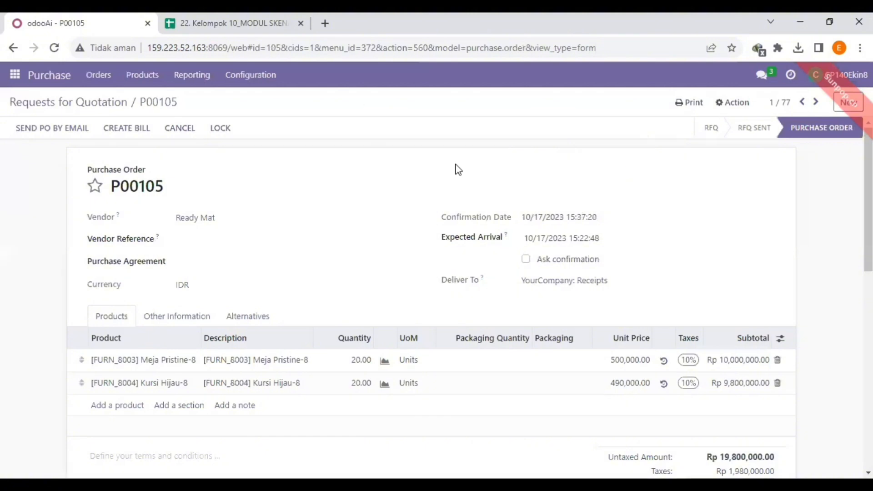
- Return to the Requests for Quotation list, open the Wood Corner request with status RFQ Sent and confirm the order
left_click(43, 103)
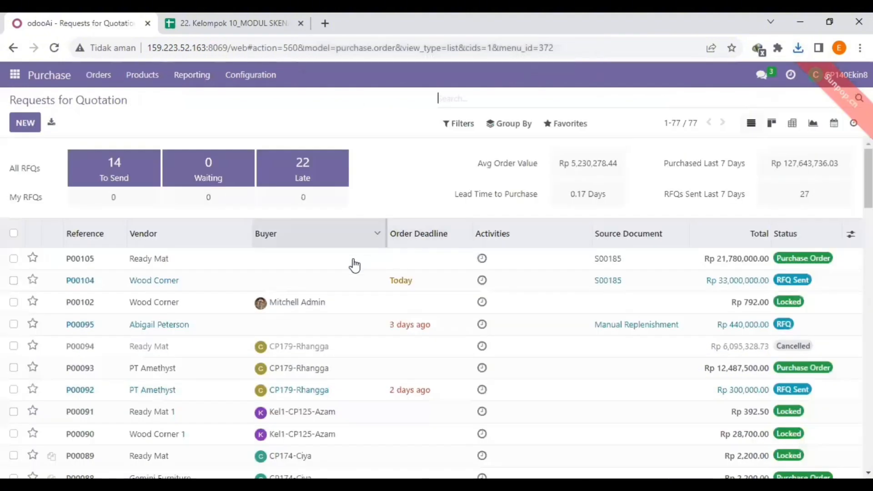
double_click(82, 281)
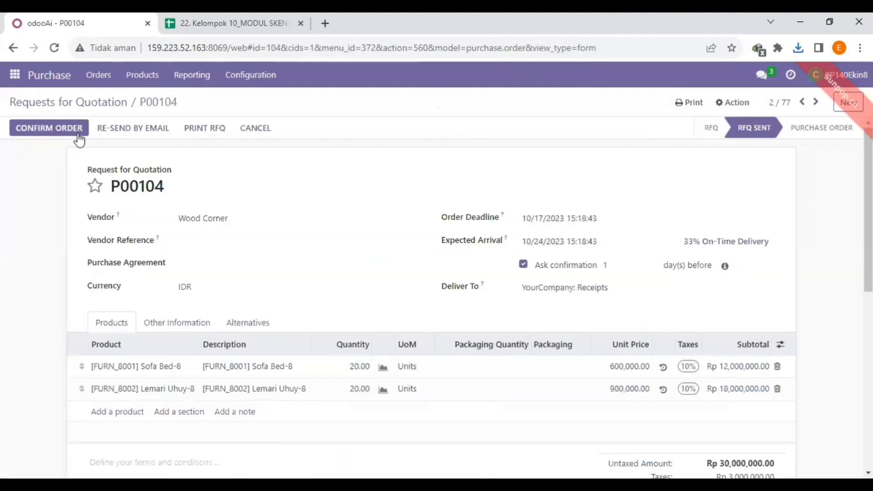
left_click(77, 132)
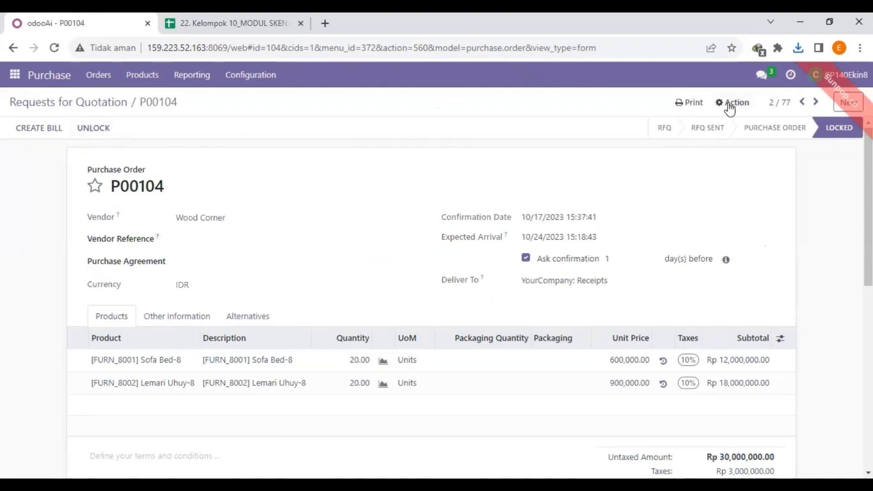
- Unlock the Wood Corner purchase order and print its Purchase Order document
left_click(110, 131)
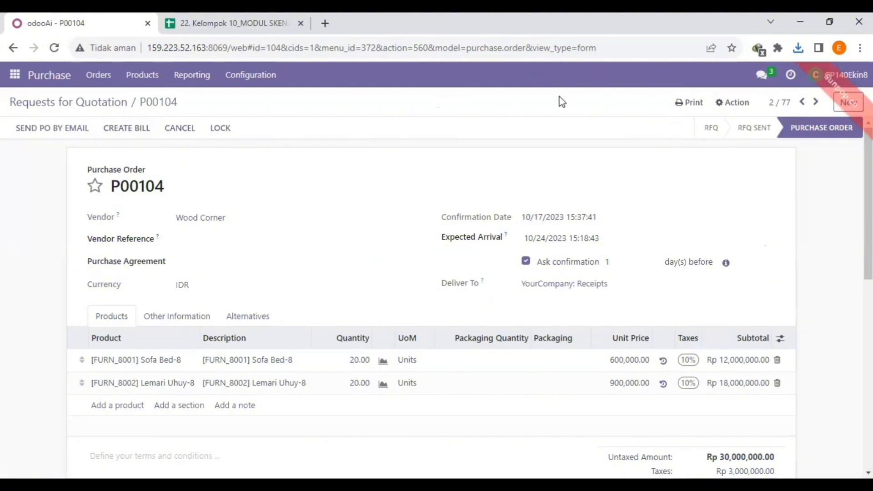
left_click(696, 104)
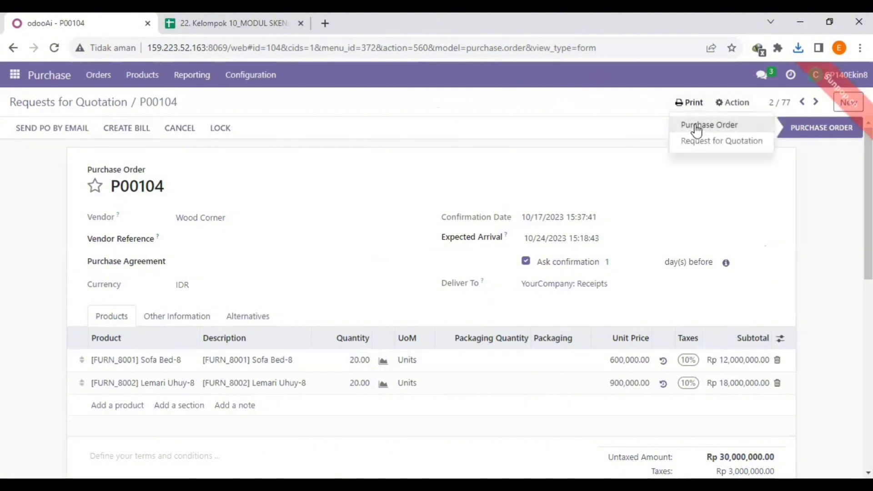
left_click(696, 131)
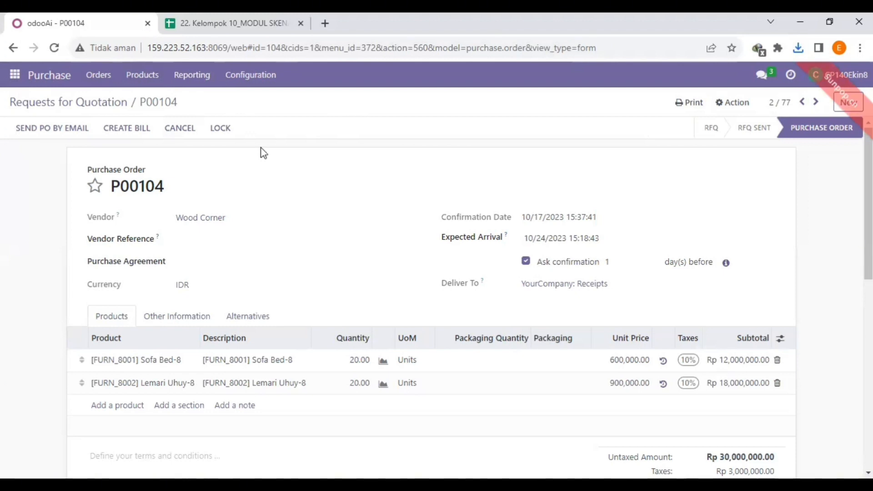
- Start a new direct message conversation in Discuss with the group 8 warehouse user
left_click(14, 74)
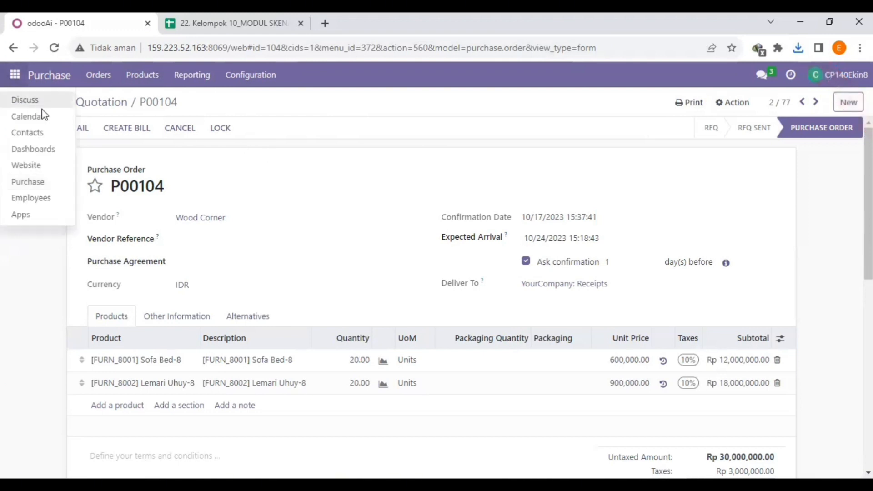
left_click(41, 103)
left_click(178, 278)
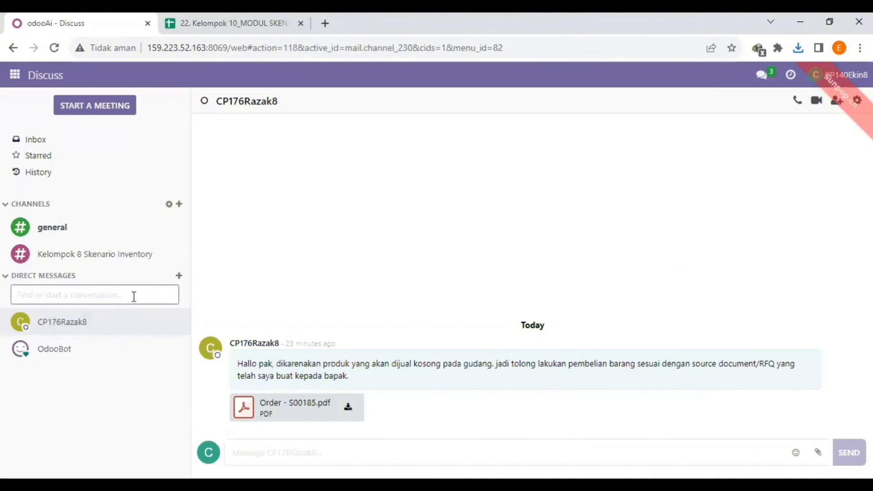
type("La")
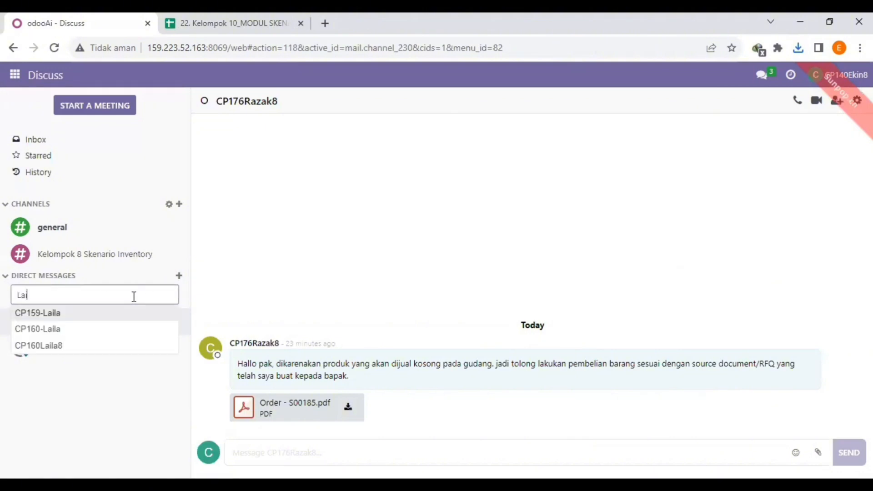
type("i")
left_click(111, 346)
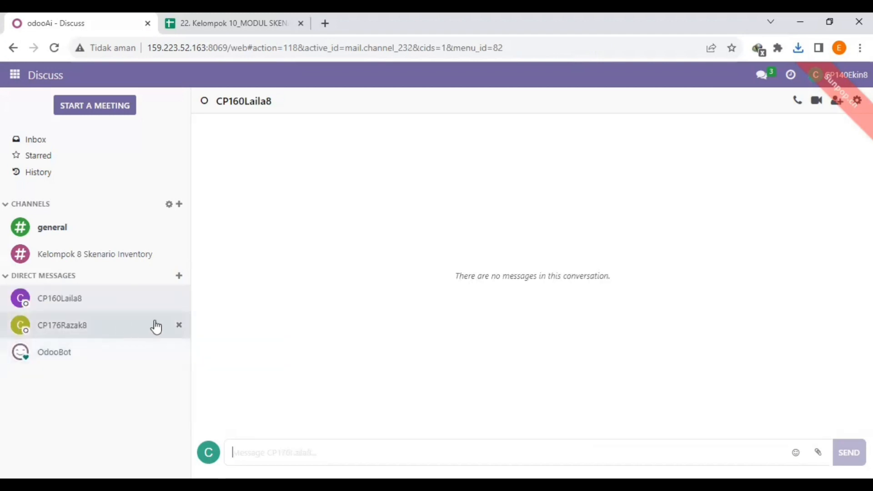
- Write the message "Tolong lakukan penerimaan barang dengan nomor dokumen berikut." to the warehouse user
type("T")
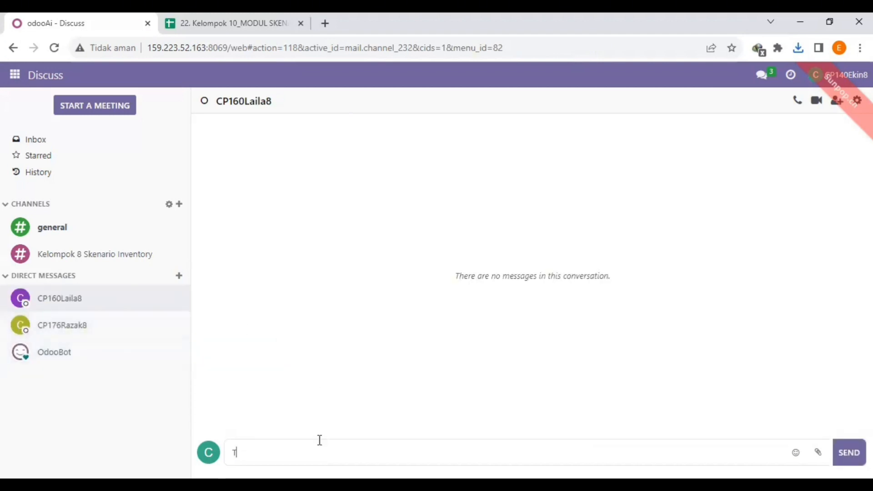
type("olong lakukan penerimaan baran")
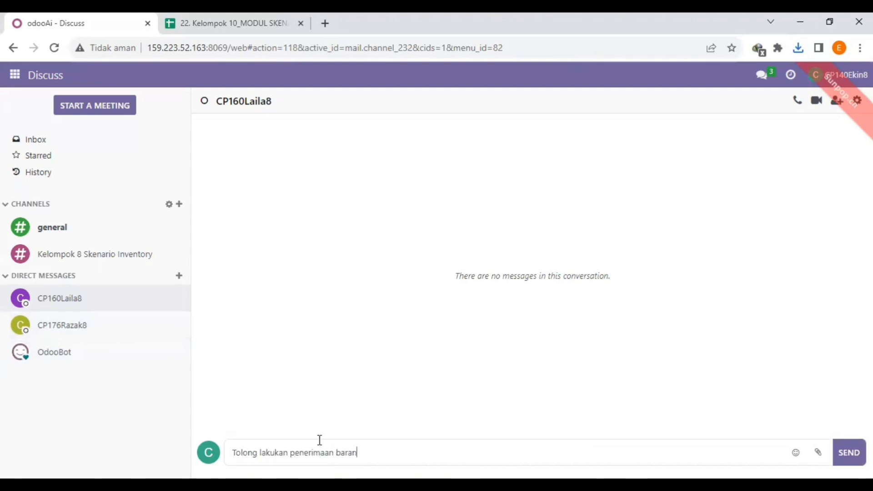
type("g dengan")
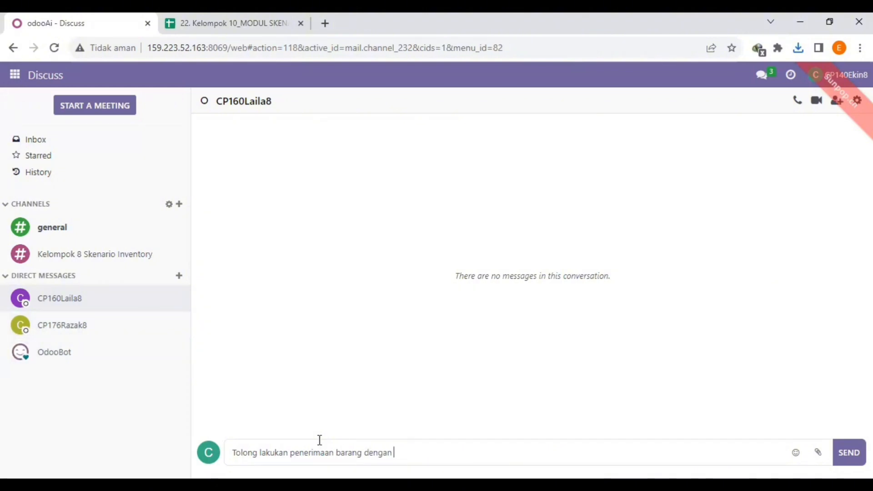
type("nomo")
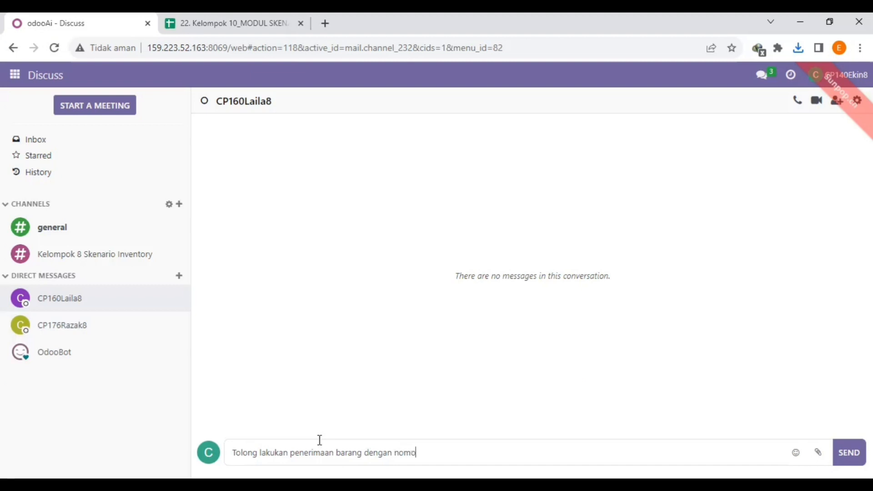
type("r dokumen berikut.")
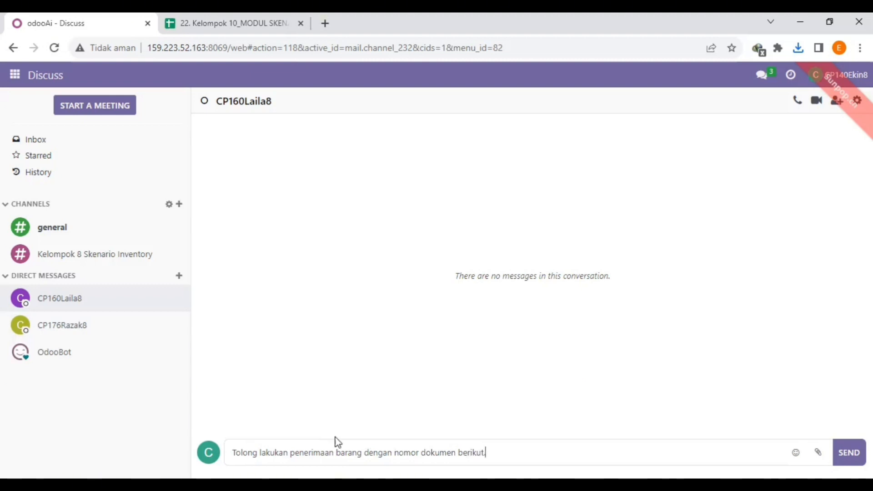
- Attach the two printed purchase order PDFs for Ready Mat and Wood Corner from Downloads to the message
left_click(818, 453)
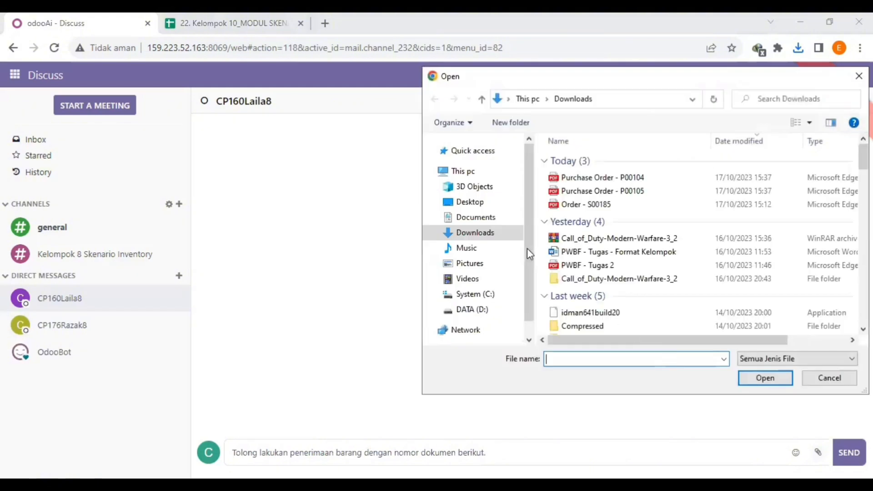
left_click(596, 179)
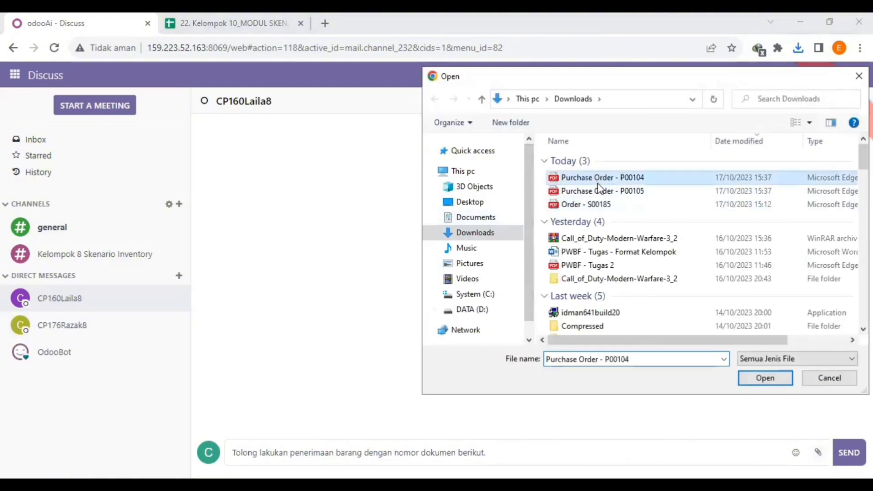
left_click(593, 191, "ctrl")
left_click(765, 378)
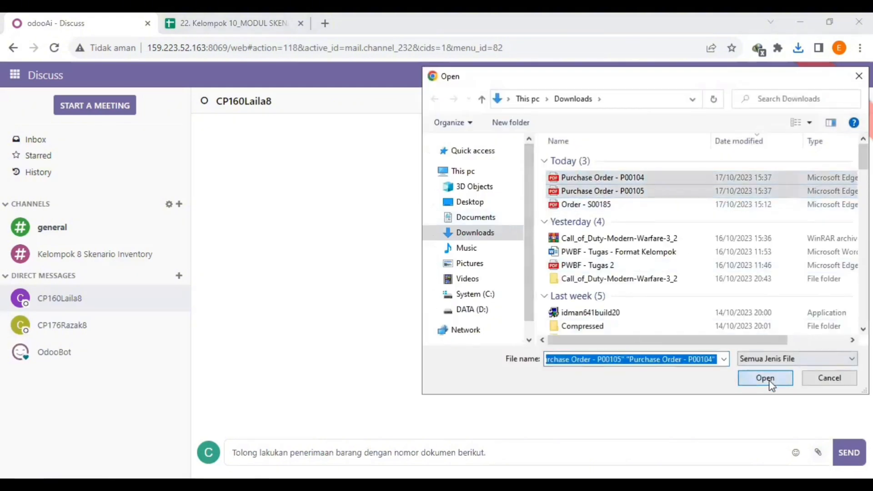
- Send the message with both purchase order PDFs to the warehouse user
left_click(828, 419)
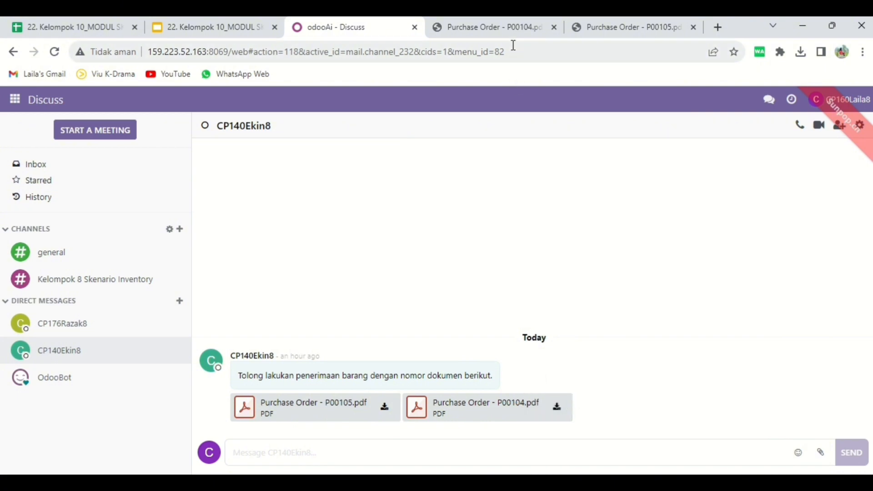
- Review the vendors, products and quantities in the received Wood Corner and Ready Mat purchase order PDFs
left_click(513, 33)
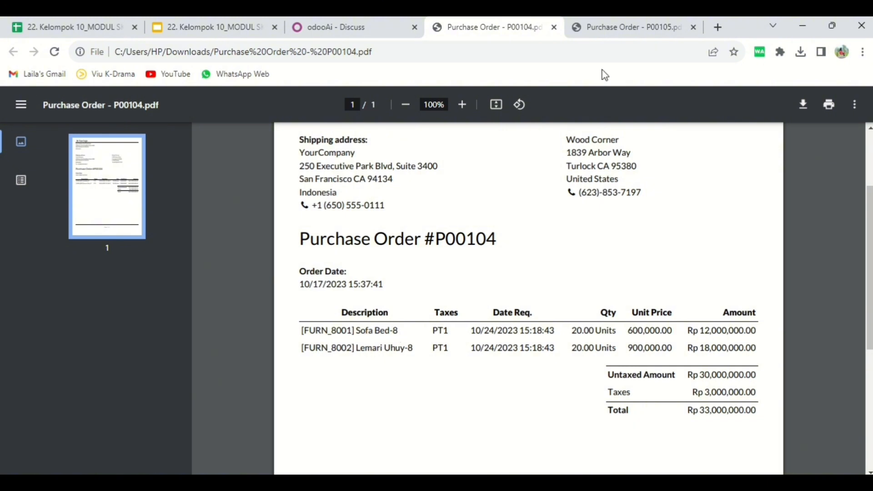
left_click(605, 36)
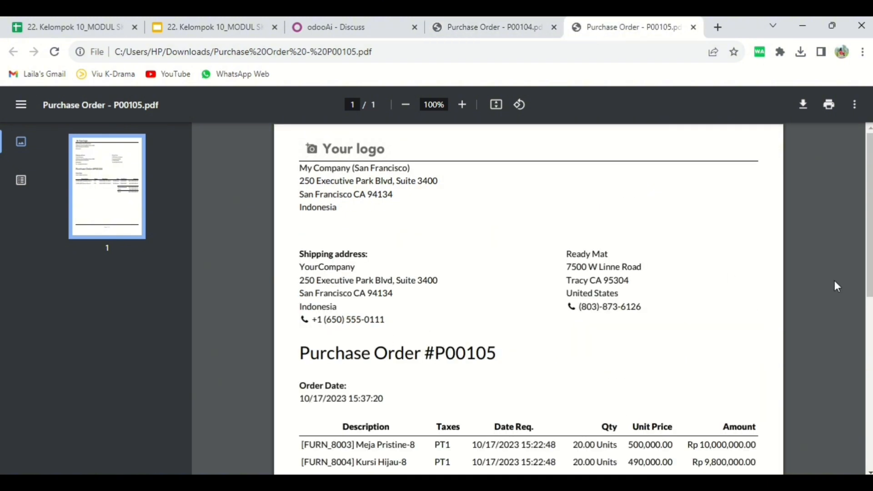
scroll(868, 246, "down", 2)
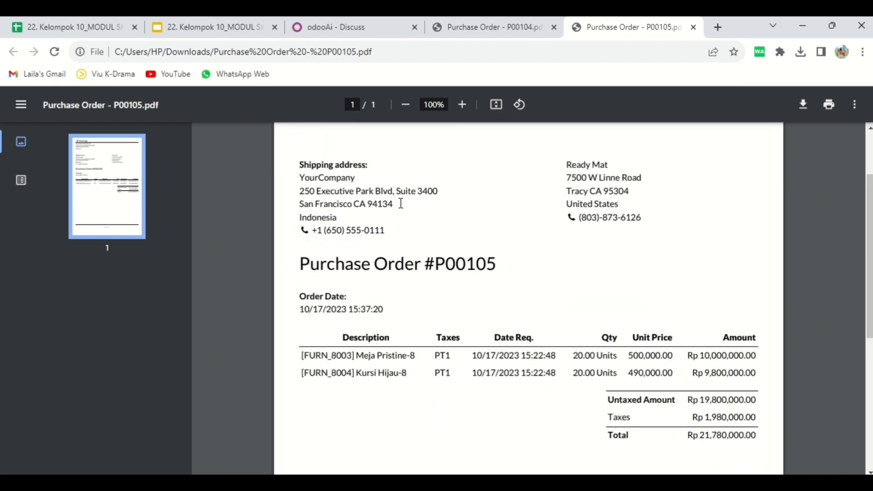
left_click(486, 32)
- Reply "Baik, akan saya cek terlebih dahulu" in the Discuss conversation containing the two purchase order PDFs
left_click(374, 31)
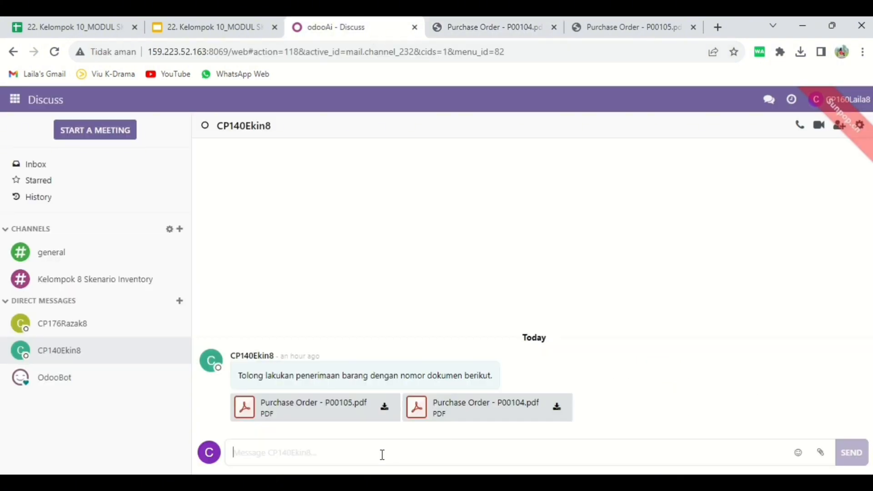
type("Baik, akan saya ce")
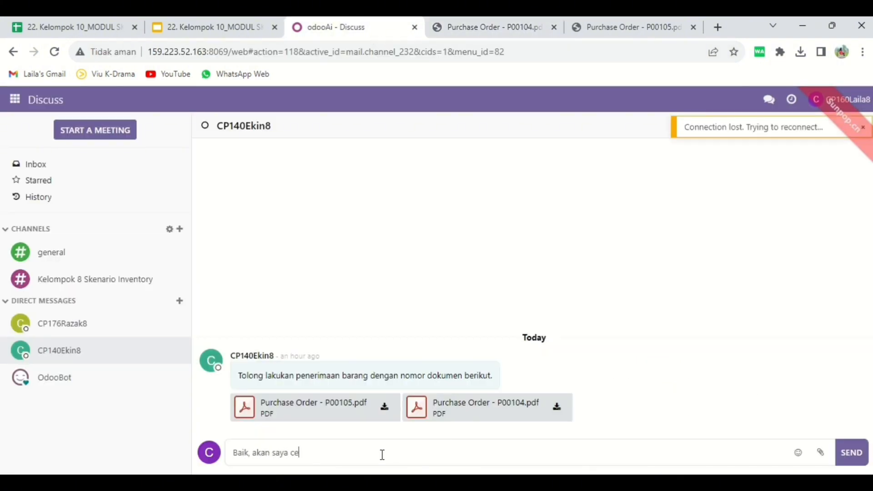
type("k terlebih dahulu")
key("Return")
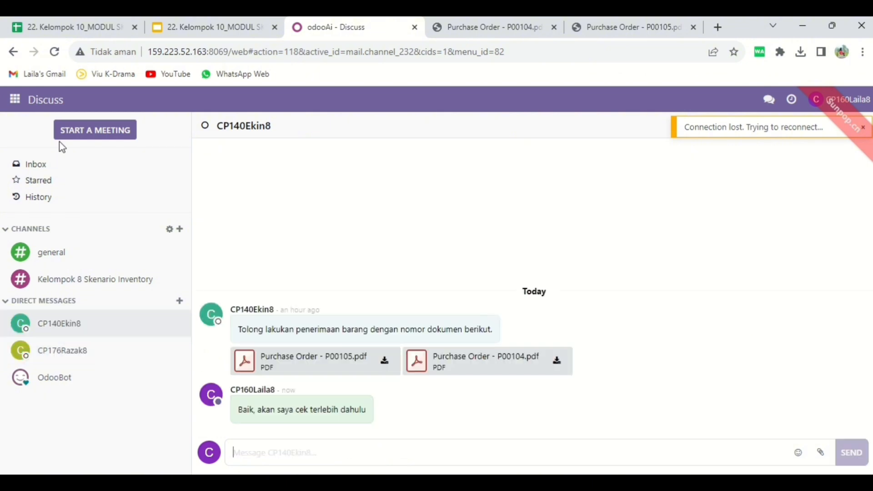
- Open the YourCompany receipts list in Inventory
left_click(15, 108)
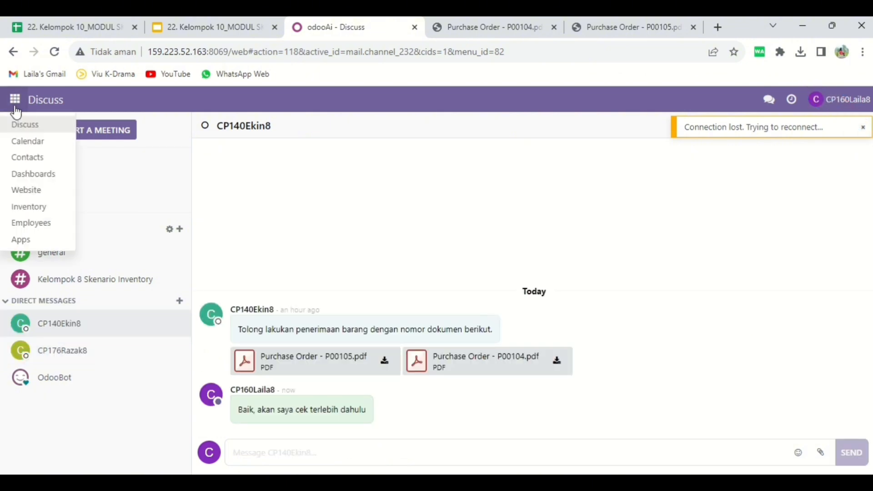
left_click(53, 212)
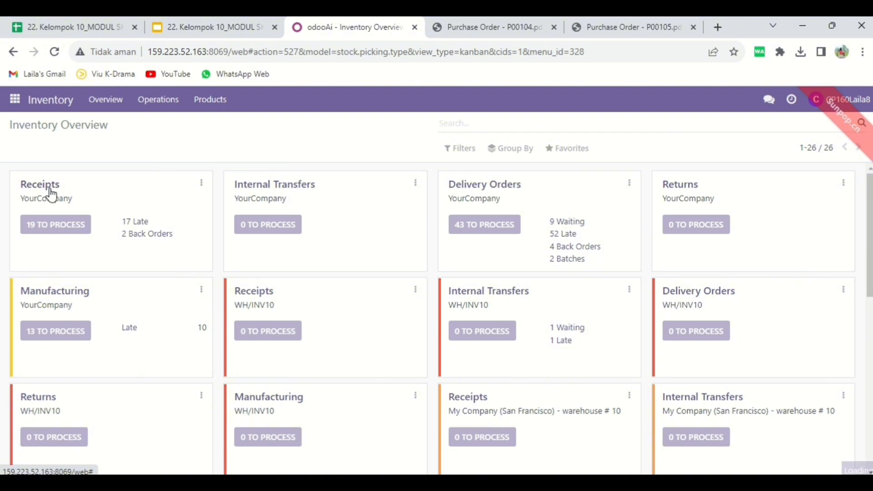
left_click(51, 190)
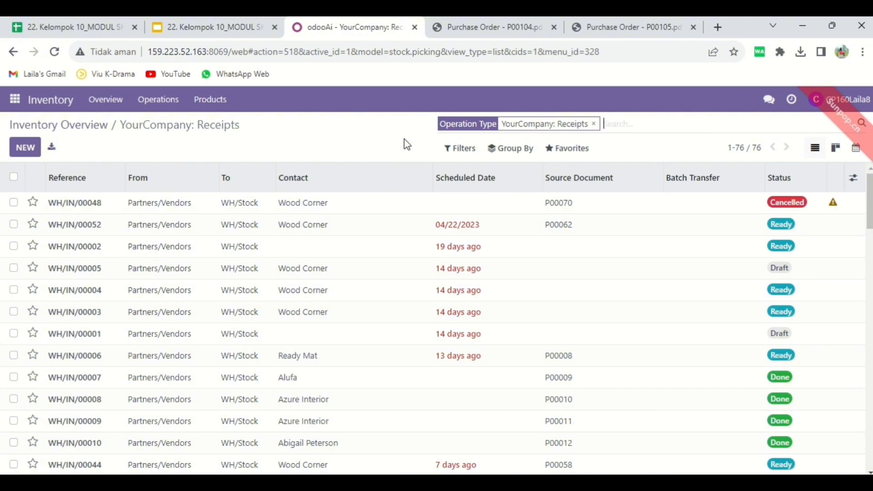
- Copy the purchase order number from the heading of the Wood Corner PDF
left_click(487, 28)
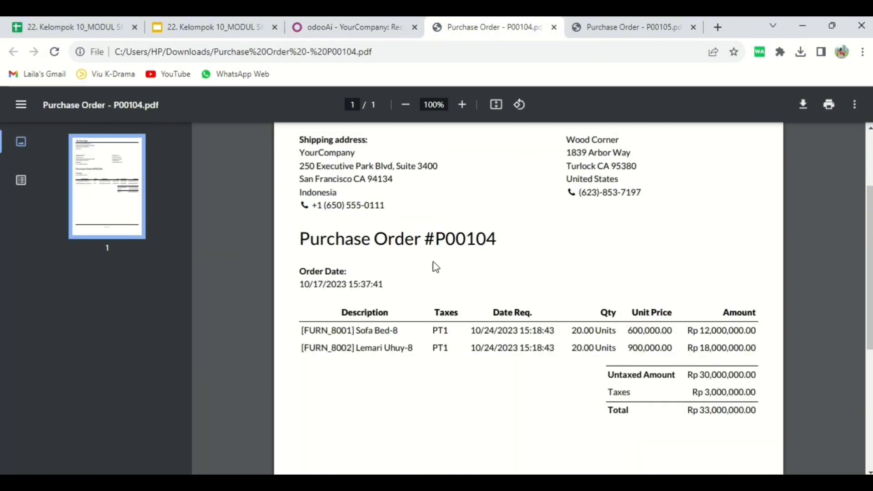
left_click_drag(427, 241, 520, 227)
key("ctrl+c")
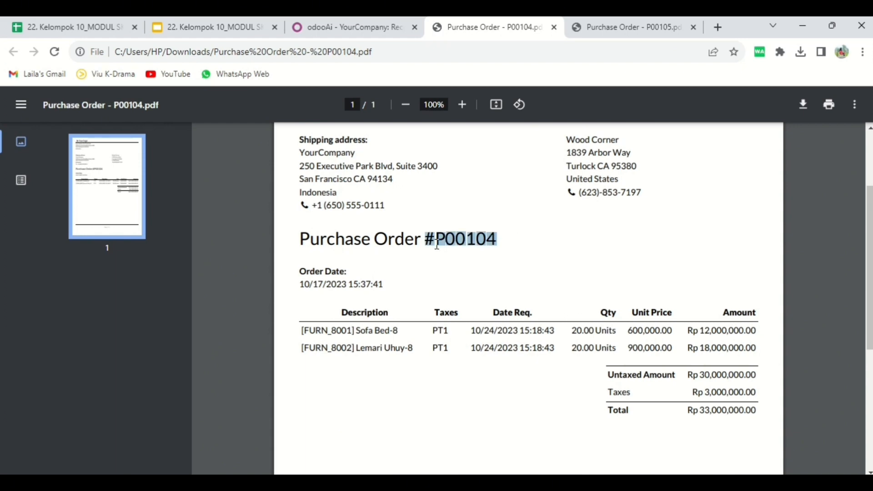
left_click_drag(436, 244, 458, 247)
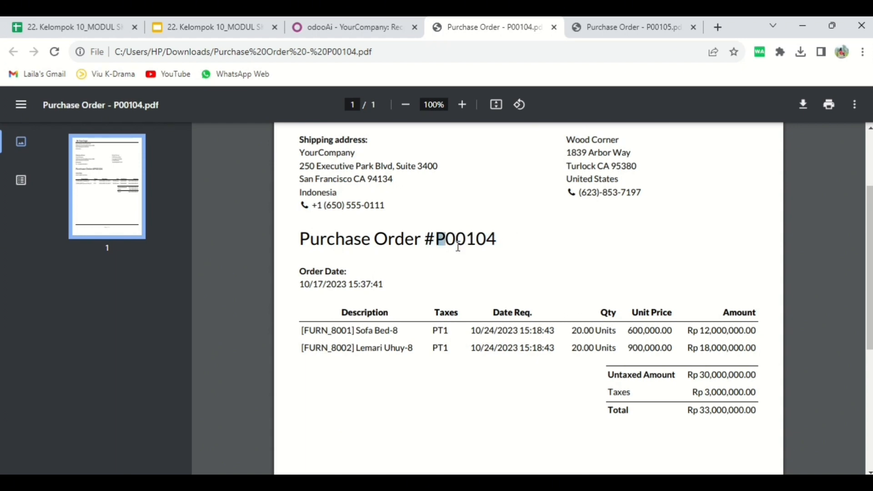
left_click(436, 239)
left_click_drag(499, 241, 441, 240)
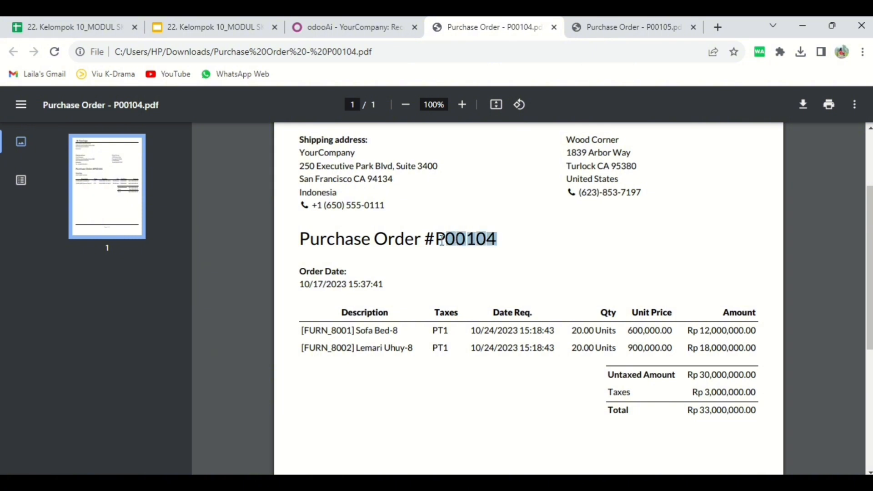
- Group the YourCompany receipts by source document
left_click(382, 30)
left_click(515, 149)
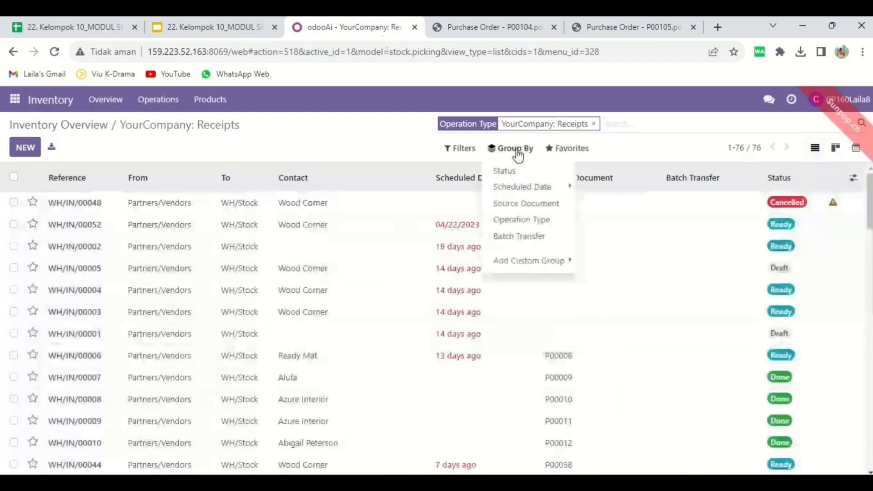
left_click(508, 204)
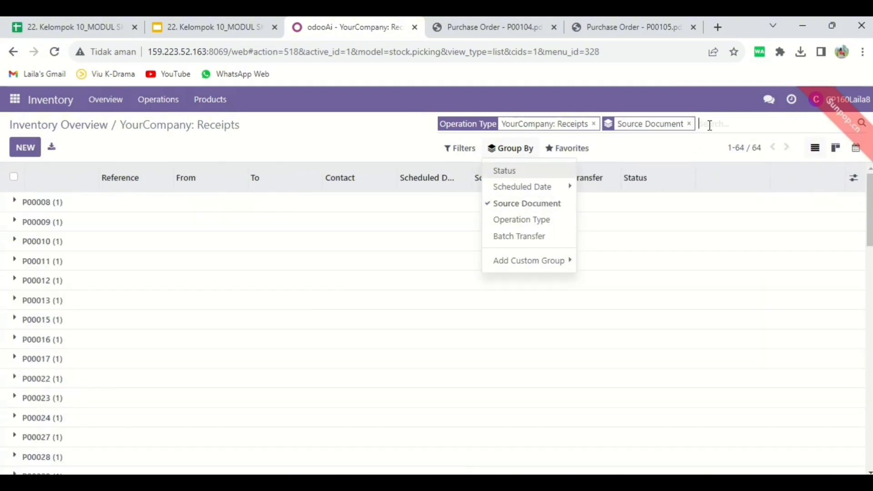
- Search the receipts for the copied Wood Corner purchase order number and open the matching receipt
left_click(709, 125)
key("ctrl+v")
key("Return")
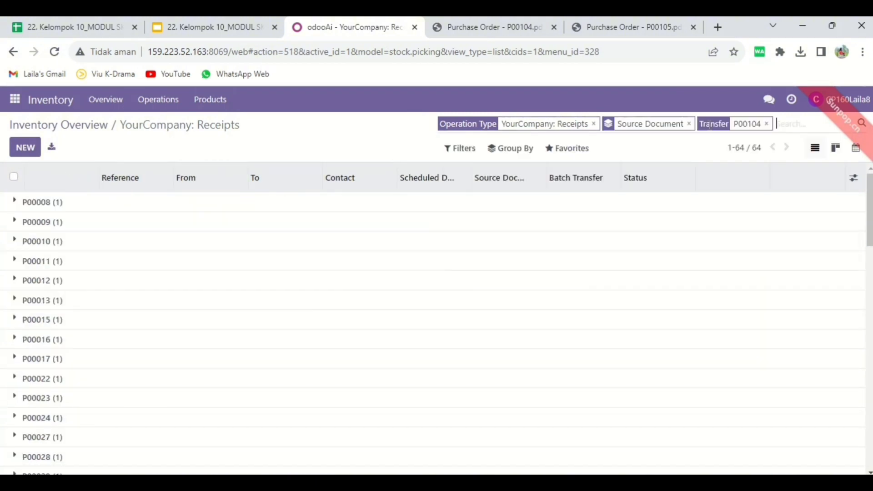
left_click(225, 206)
double_click(97, 230)
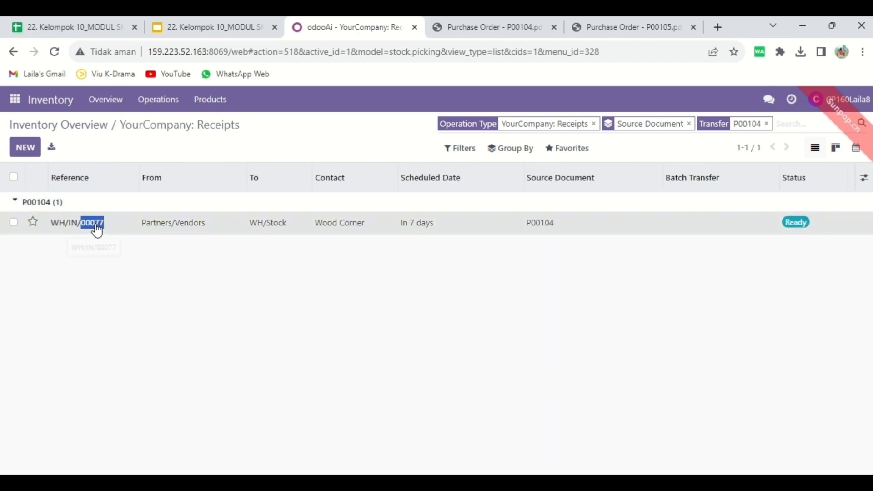
left_click(97, 231)
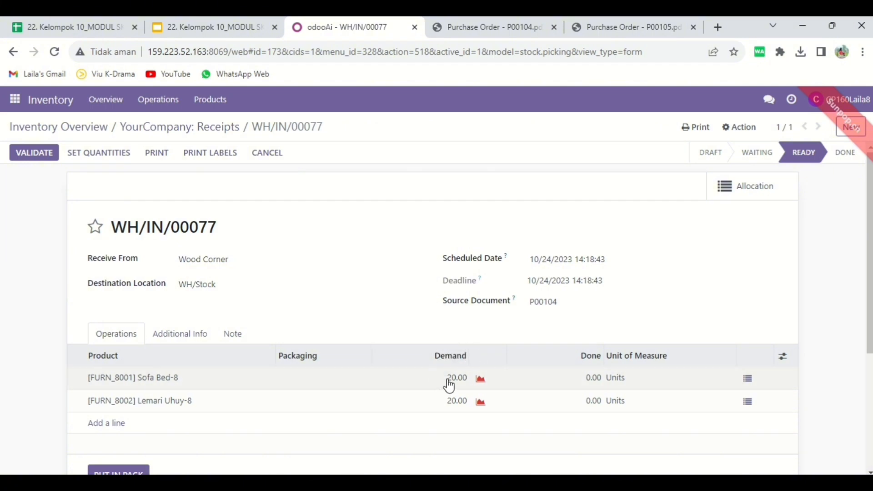
- Set the done quantities of Sofa Bed-8 and Lemari Uhuy-8 to 20 units each on the Wood Corner receipt
left_click(590, 380)
type("20")
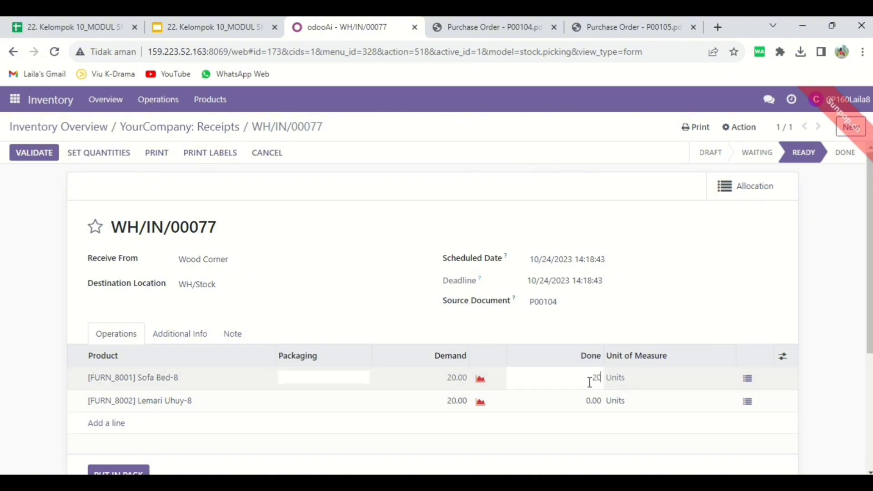
left_click(587, 400)
type("20")
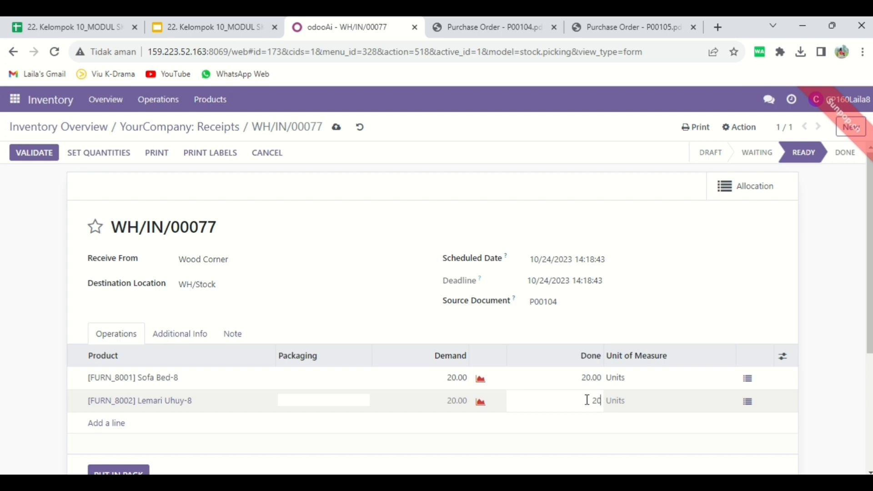
left_click(633, 335)
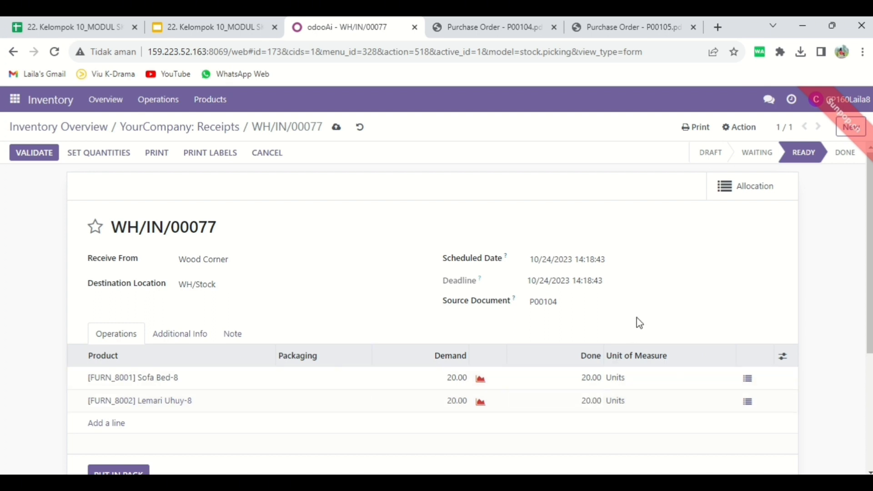
- Set the Wood Corner receipt's carrier to Local Delivery - 8, save the receipt, and open its print options
left_click(193, 338)
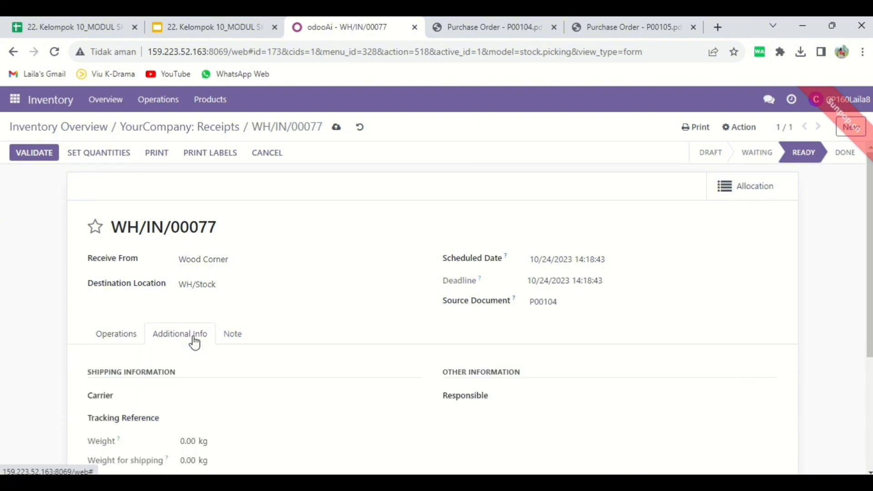
left_click(216, 392)
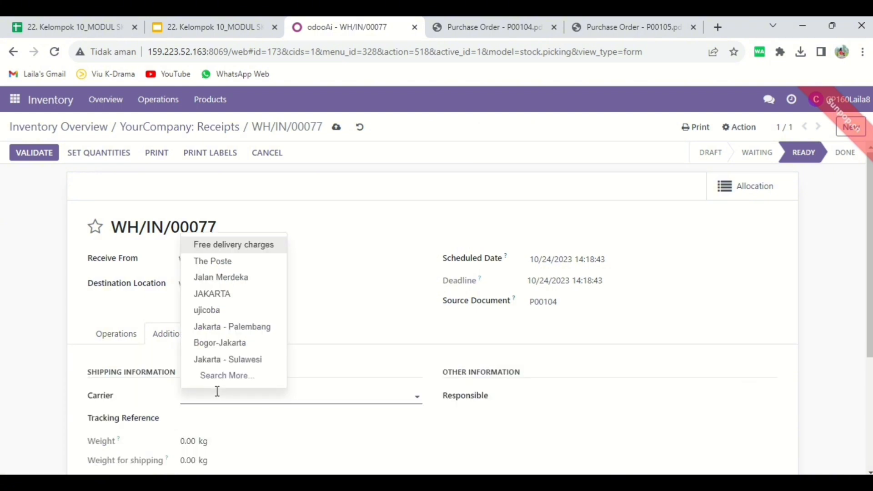
type("Lo")
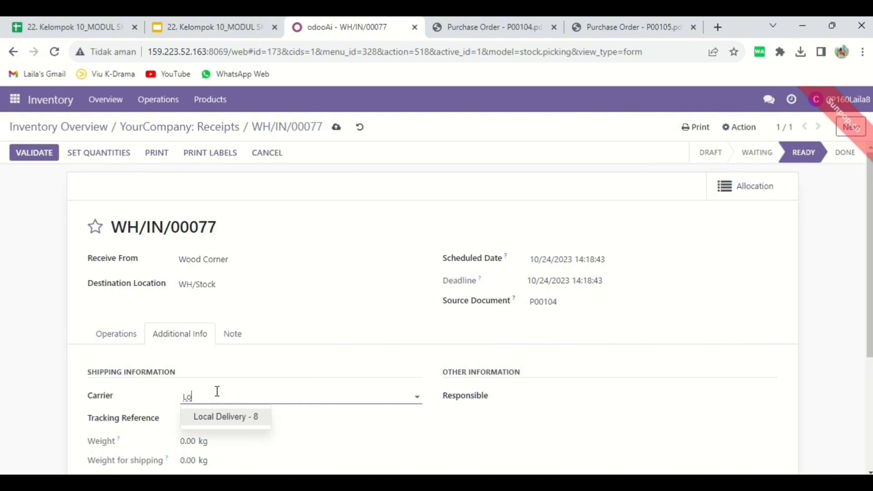
left_click(228, 419)
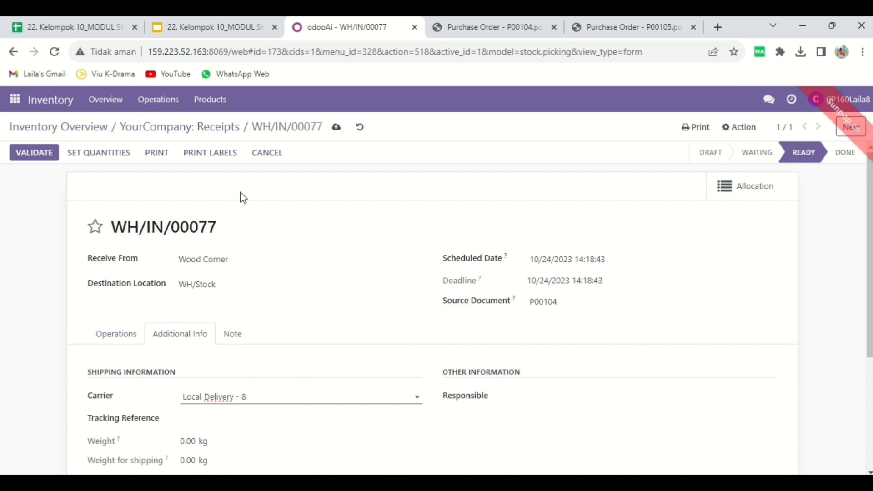
left_click(336, 128)
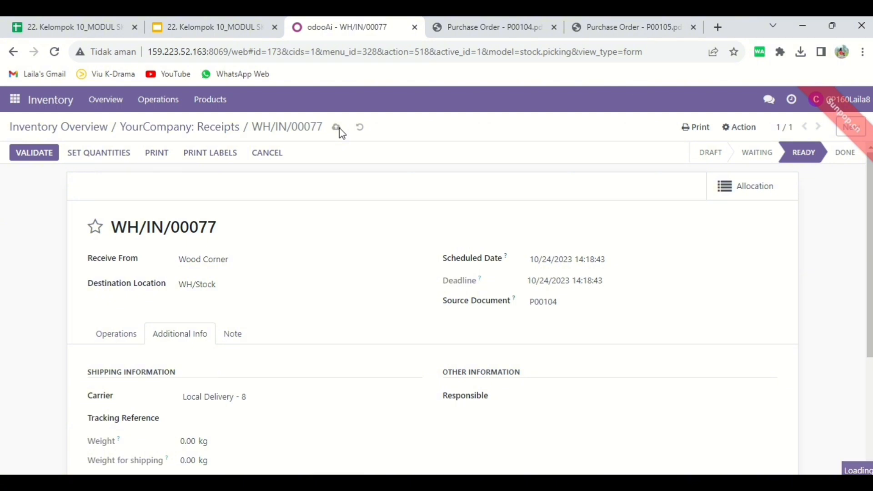
left_click(693, 128)
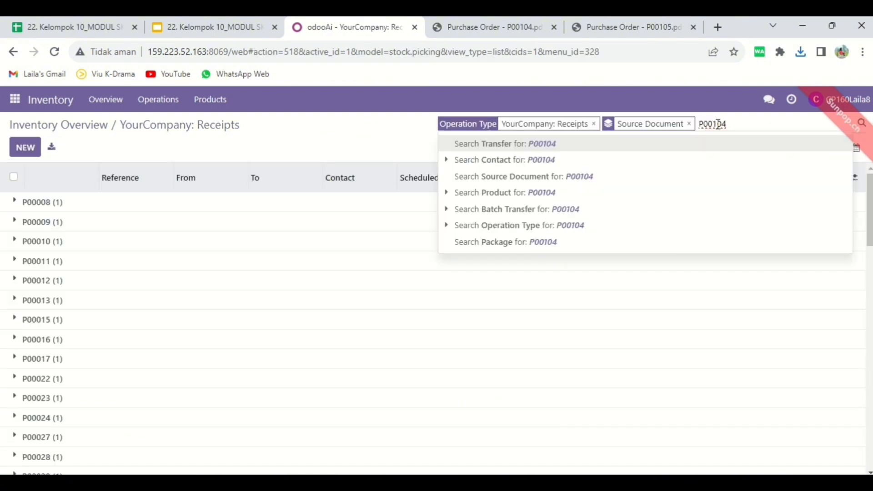
- Change the receipts search to the Ready Mat purchase order number and open the matching receipt
key("BackSpace")
type("5")
key("Return")
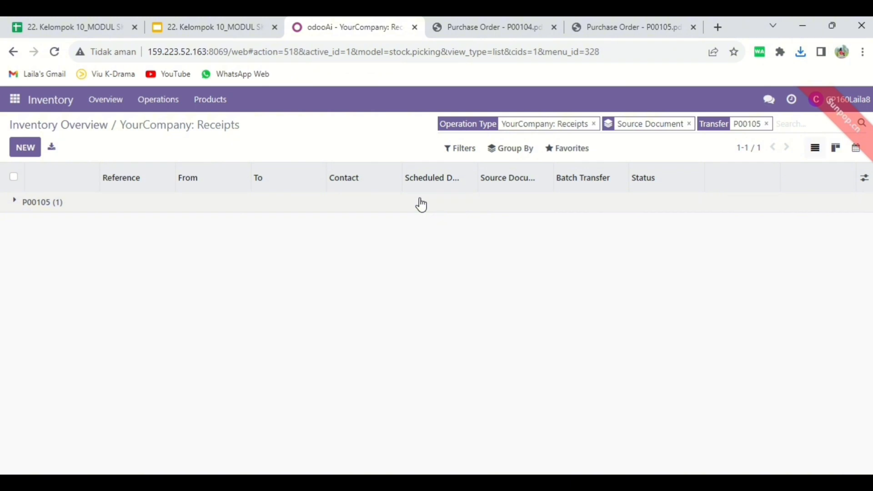
left_click(13, 202)
left_click(75, 225)
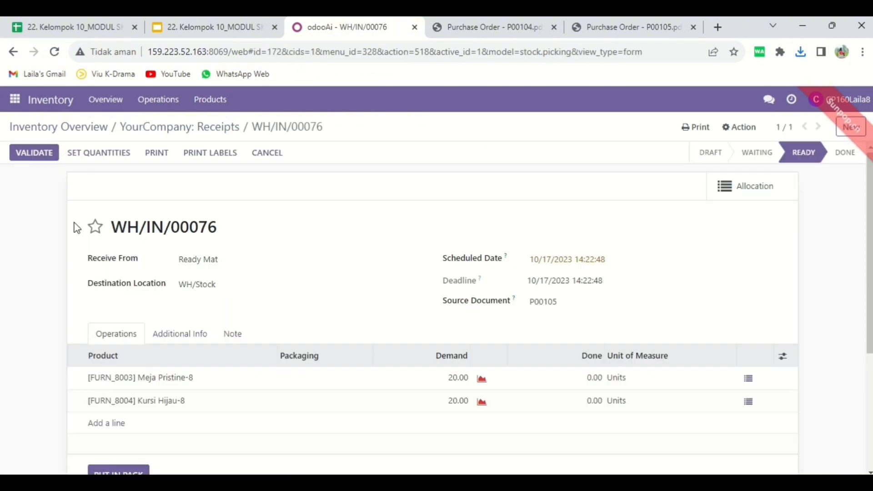
- Set the done quantities of Meja Pristine-8 and Kursi Hijau-8 to 20 units each on the Ready Mat receipt
left_click(586, 383)
type("20")
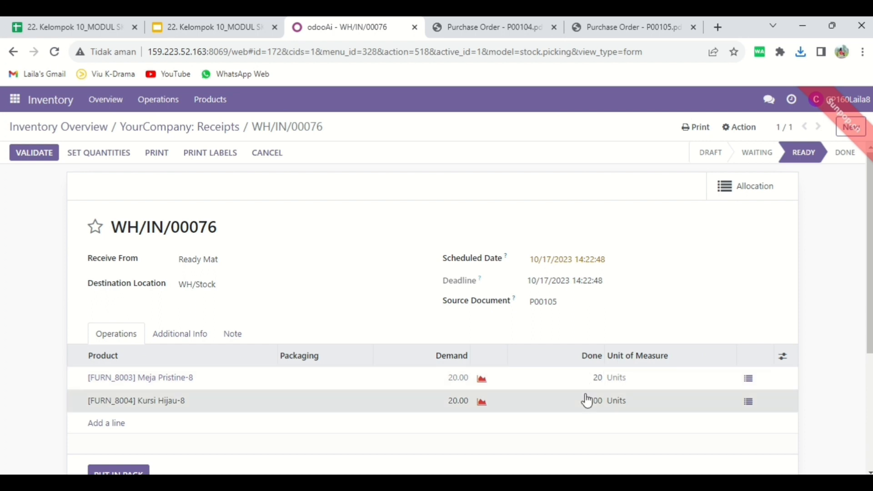
left_click(587, 400)
type("20")
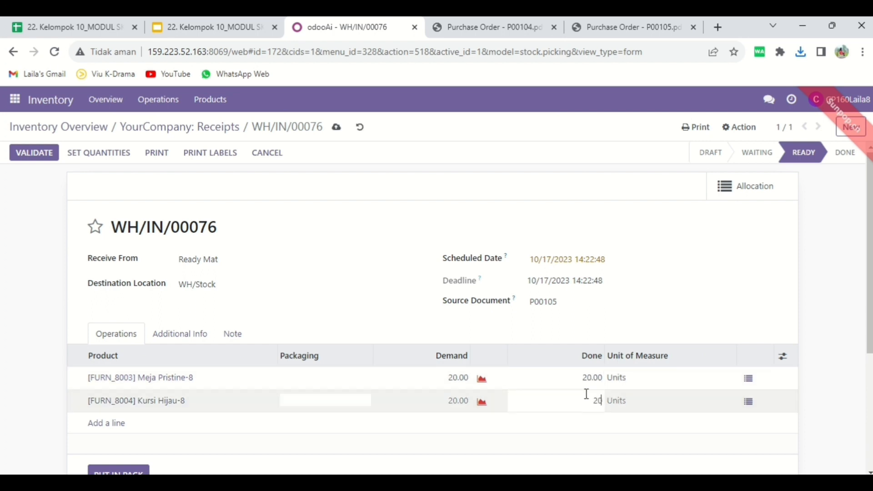
left_click(397, 197)
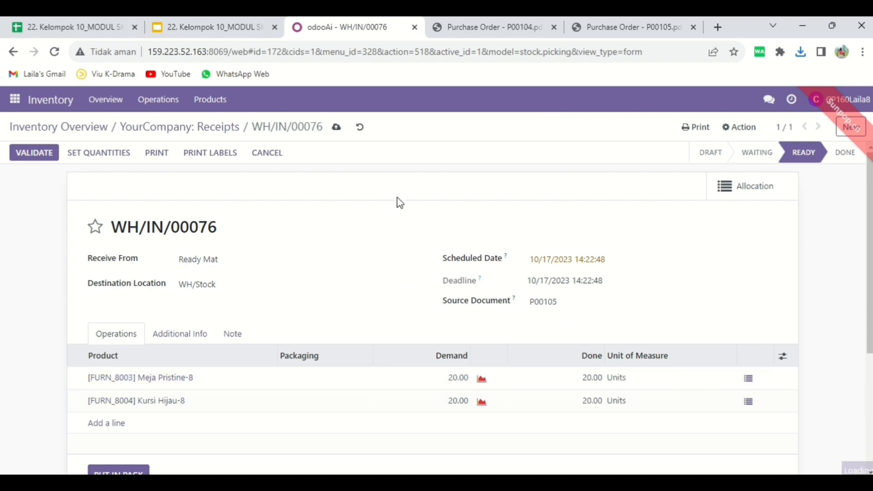
- Set the Ready Mat receipt's carrier to Local Delivery - 8 and save the receipt
left_click(162, 340)
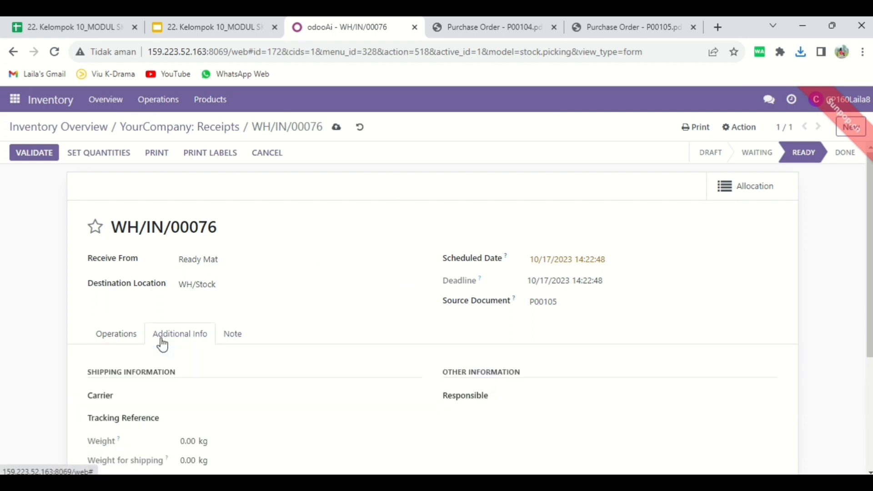
left_click(249, 397)
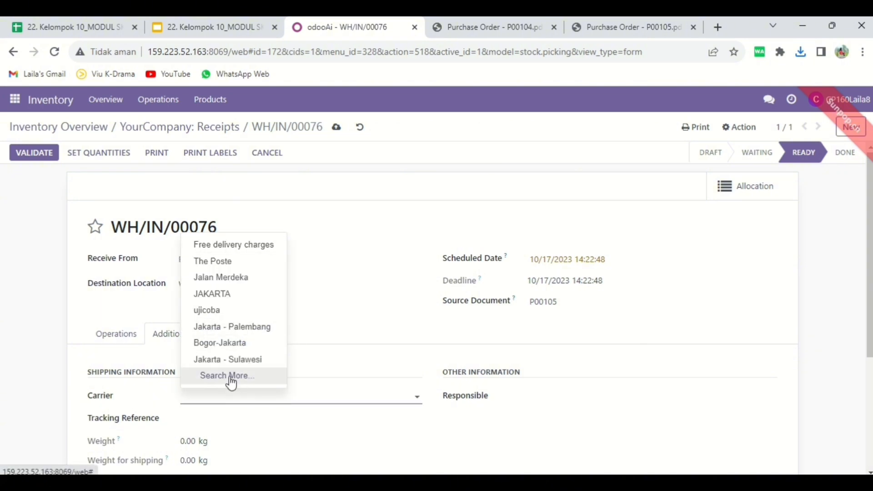
type("lo")
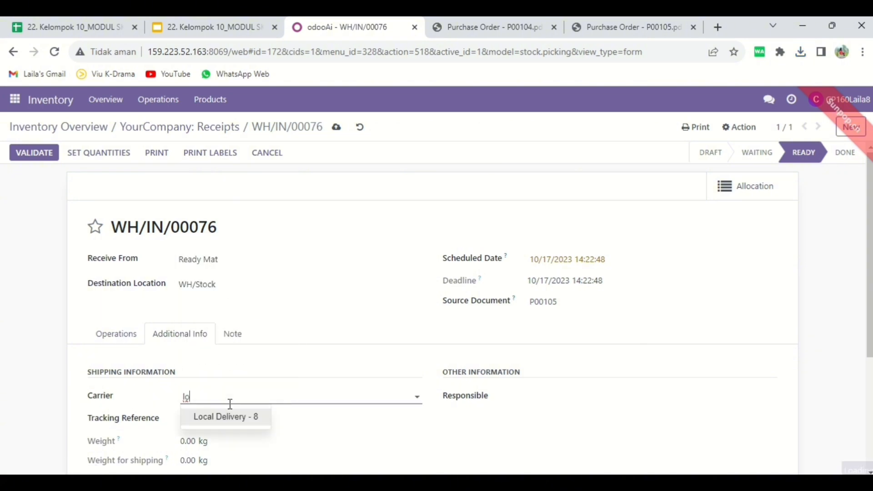
left_click(240, 415)
left_click(310, 252)
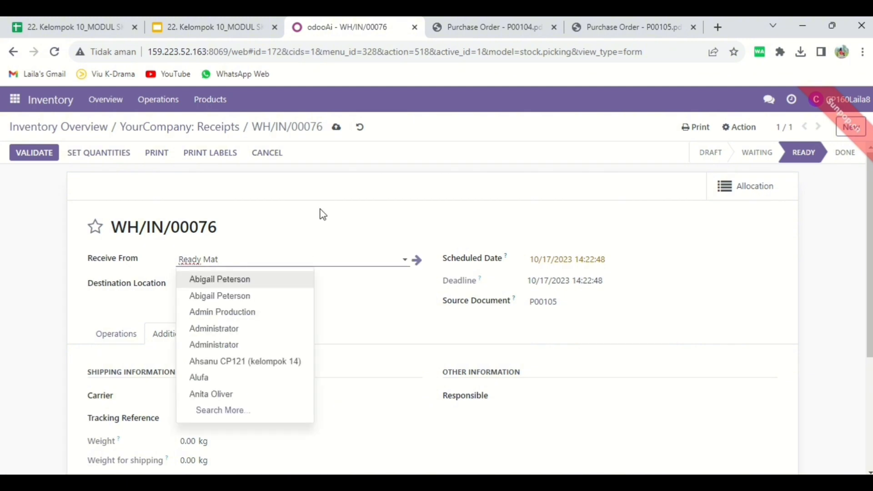
left_click(322, 214)
left_click(336, 128)
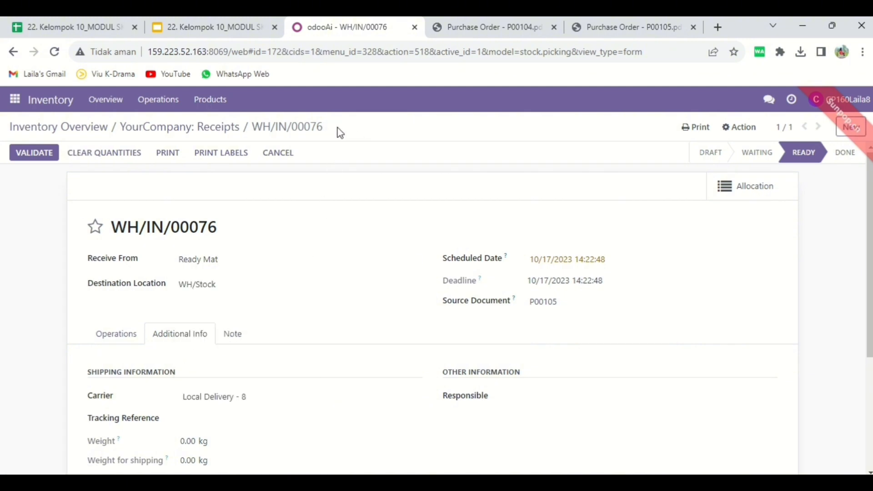
- Start a direct message with the group 8 supervisor in Discuss and send "Tolong Validasi dokumen berikut"
left_click(15, 98)
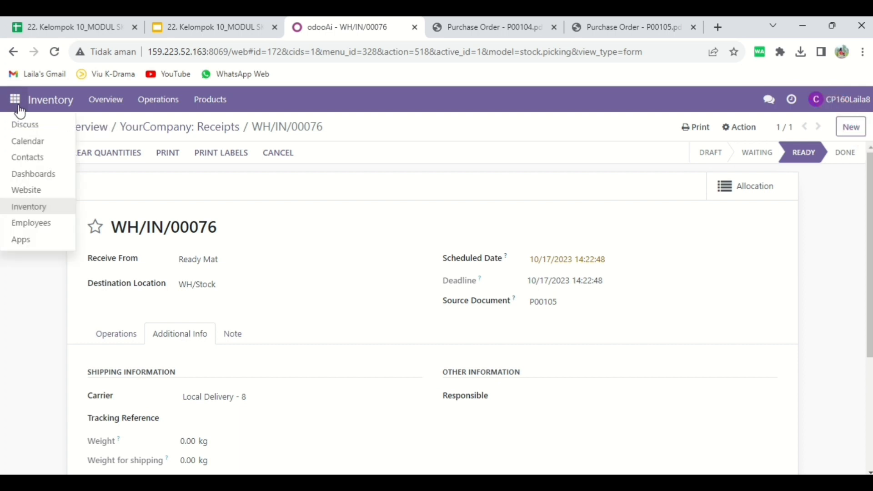
left_click(26, 125)
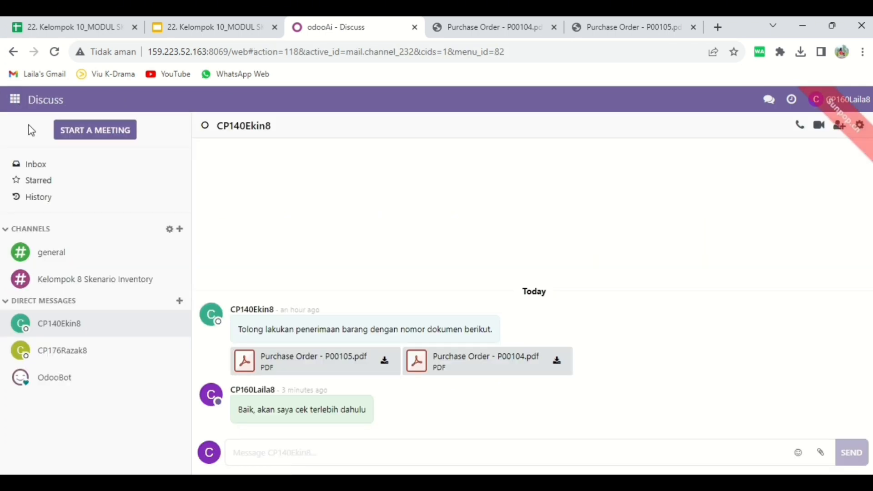
left_click(180, 301)
type("CP137")
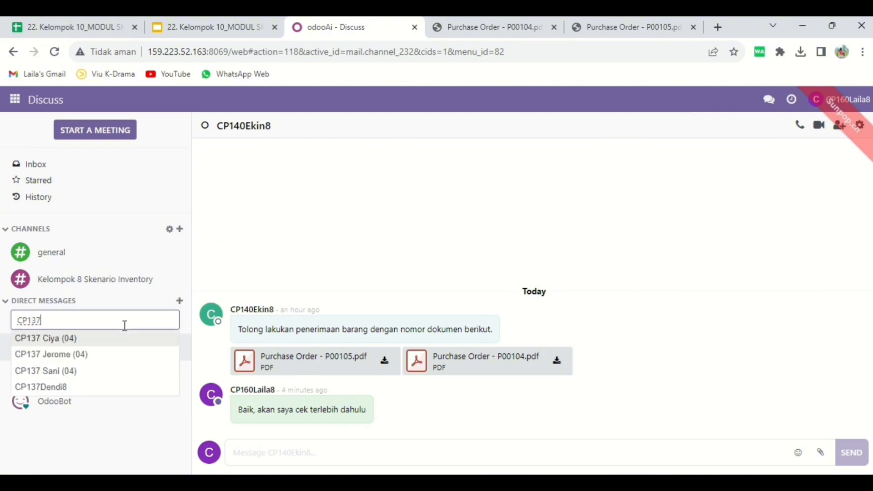
left_click(51, 390)
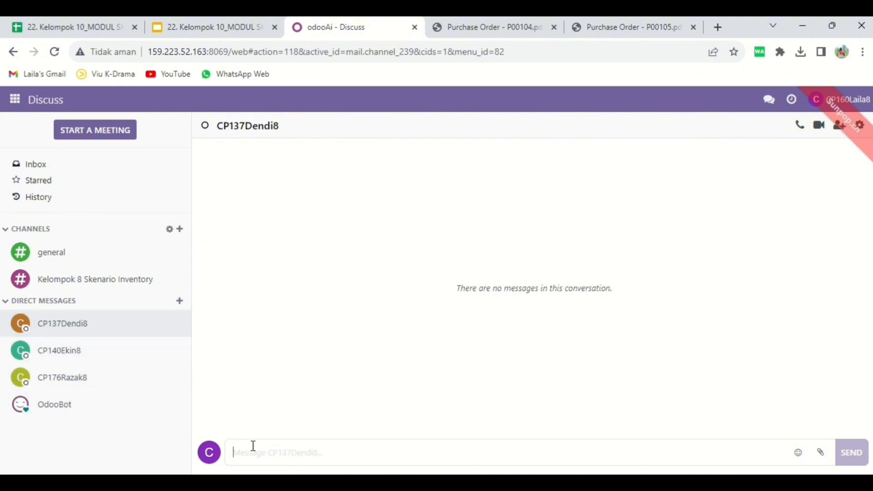
type("Tolong Va")
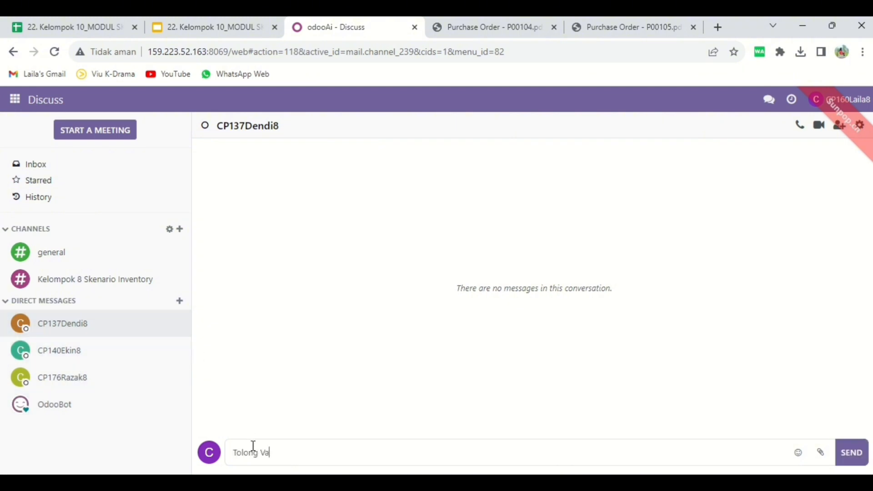
type("lidasi dokumen berikut")
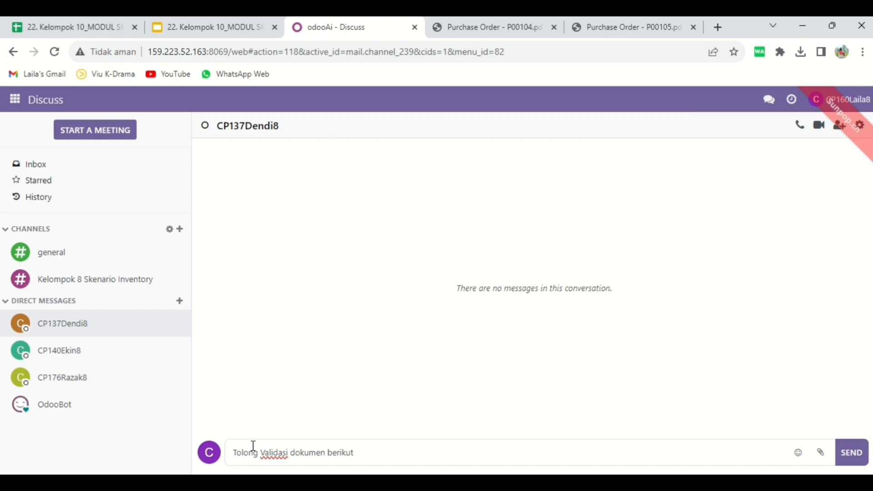
key("Return")
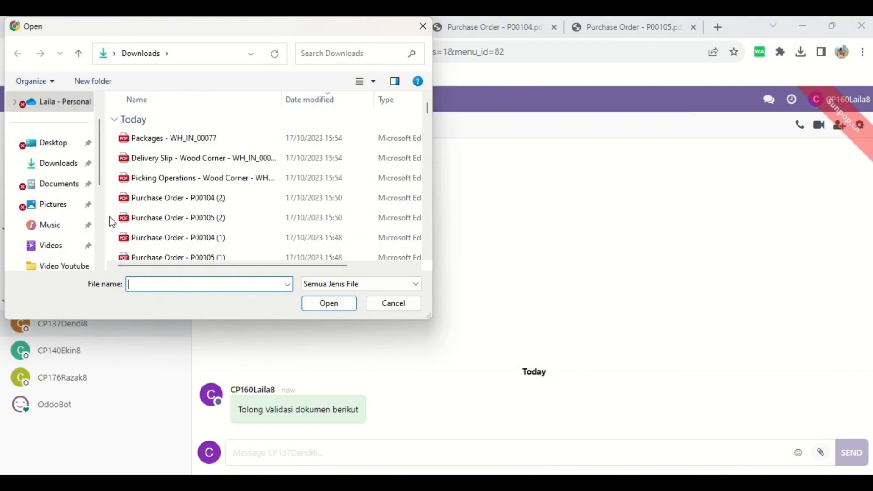
- Attach the "(2)" copies of both purchase order PDFs to the supervisor conversation and send them
left_click(117, 218)
left_click(137, 198, "ctrl")
left_click(311, 304)
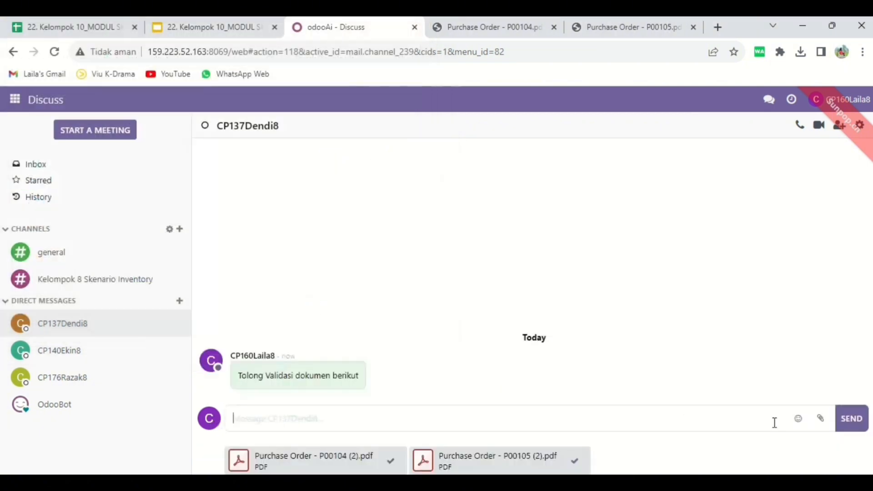
left_click(851, 418)
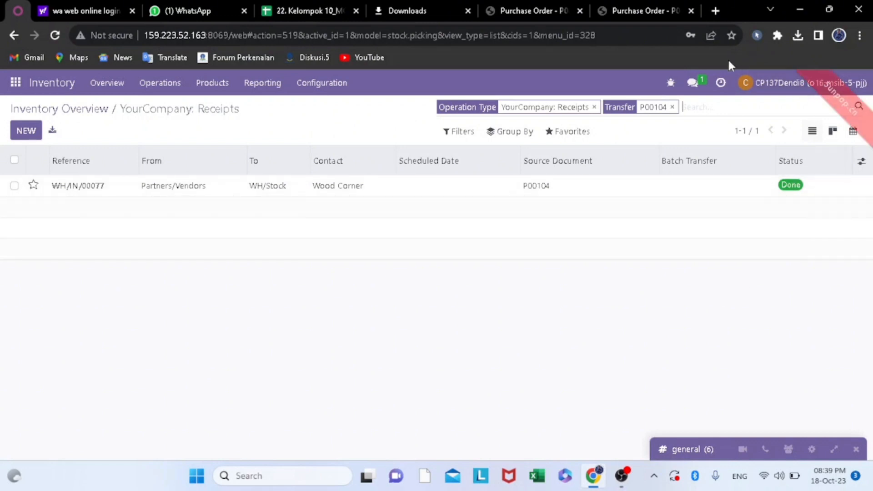
- From the supervisor account, open the inventory admin's conversation and expand it to full view to read the validation request
left_click(692, 83)
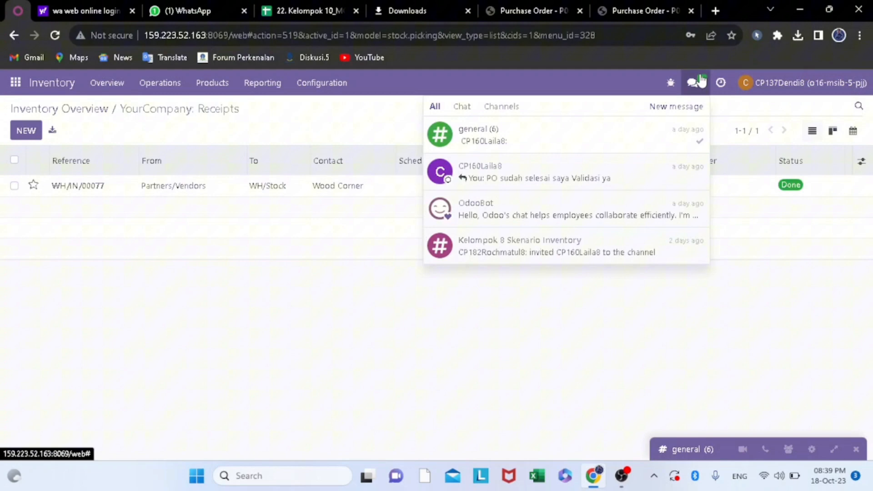
left_click(334, 8)
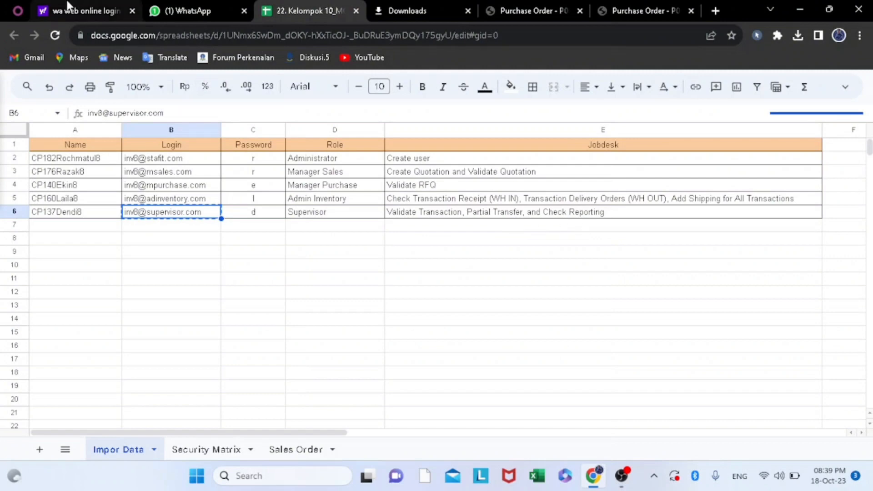
left_click(16, 6)
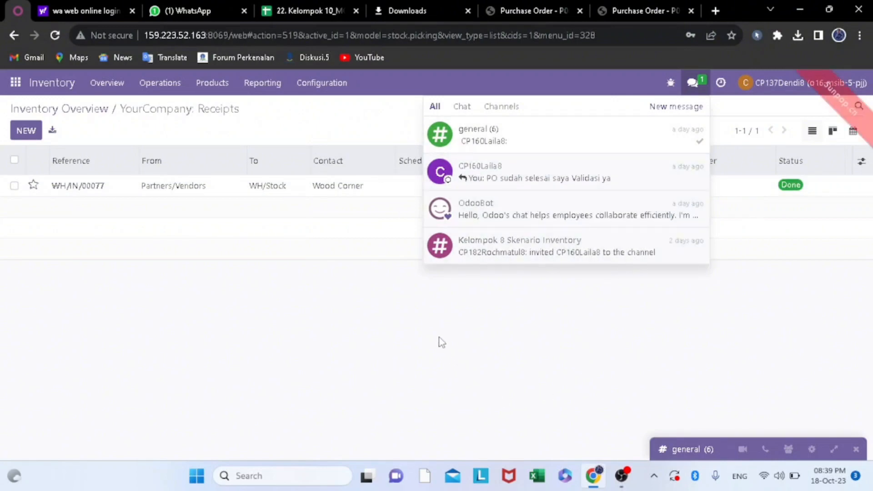
left_click(621, 188)
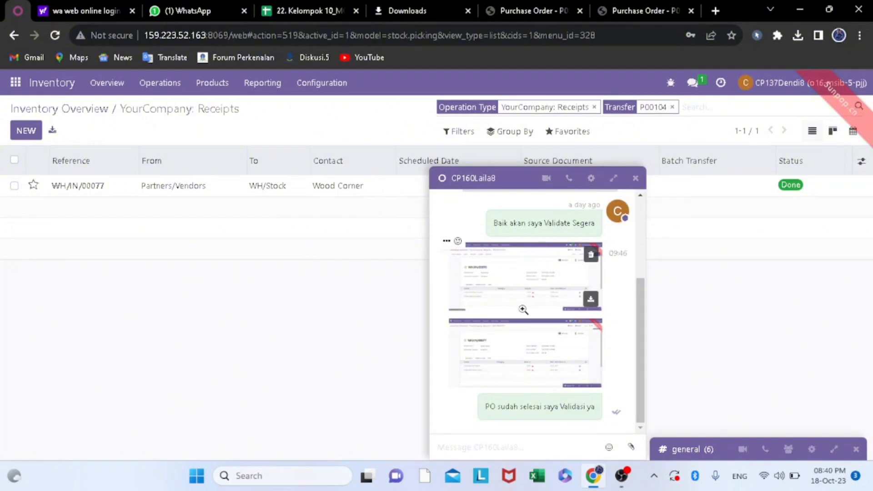
left_click(613, 178)
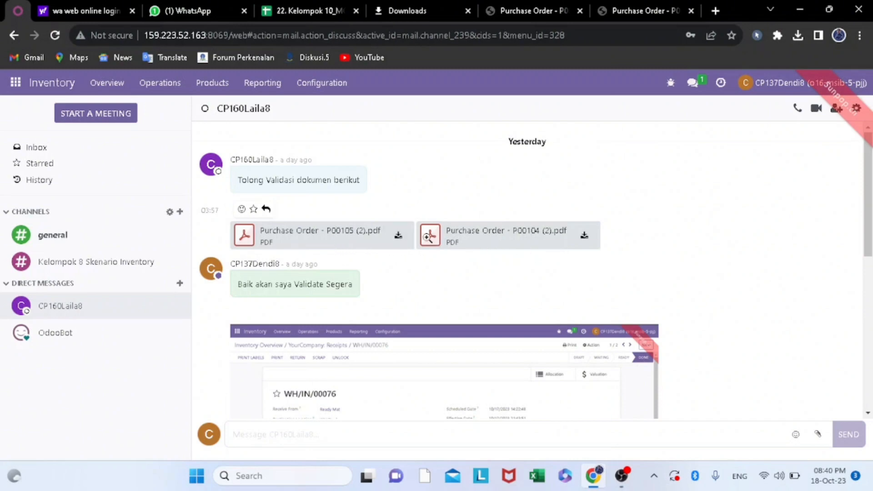
- Open the YourCompany receipts and search for the Wood Corner purchase order number with the operation type and Ready filters removed
left_click(16, 82)
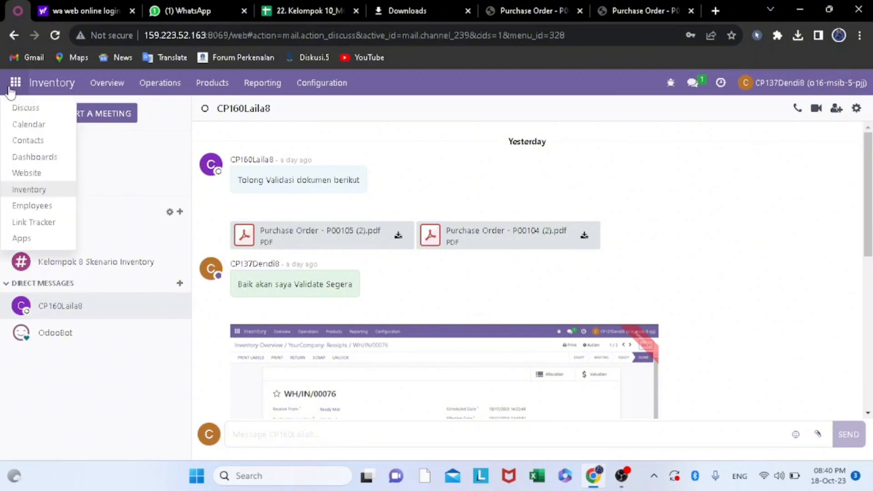
left_click(30, 190)
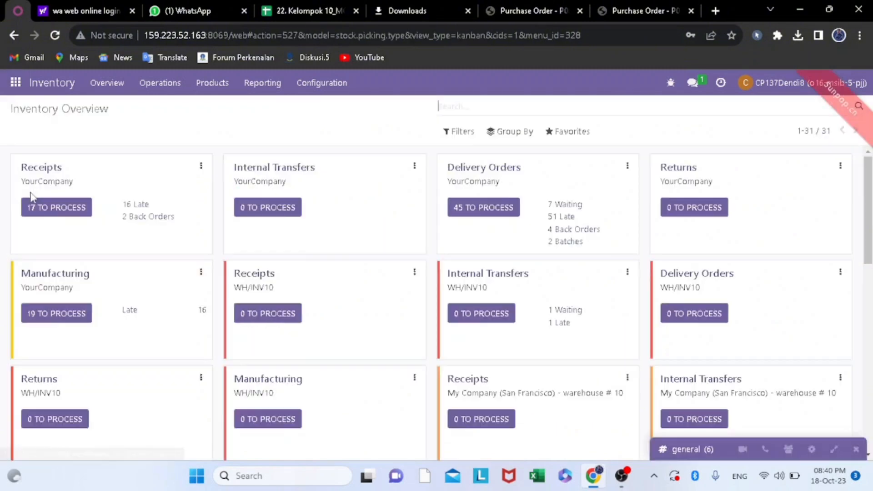
left_click(65, 207)
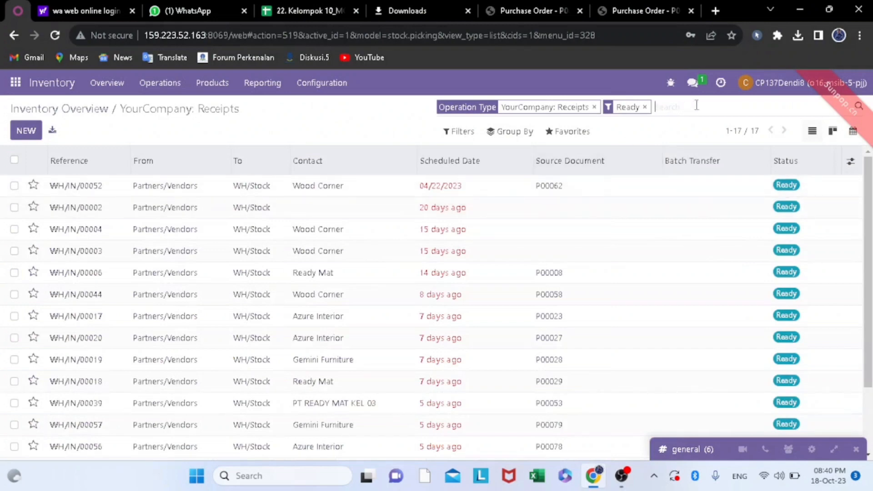
type("P")
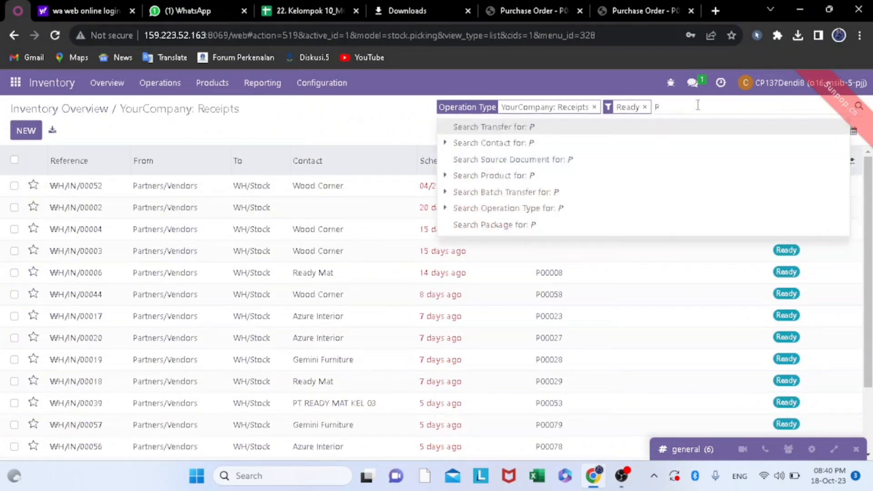
type("001")
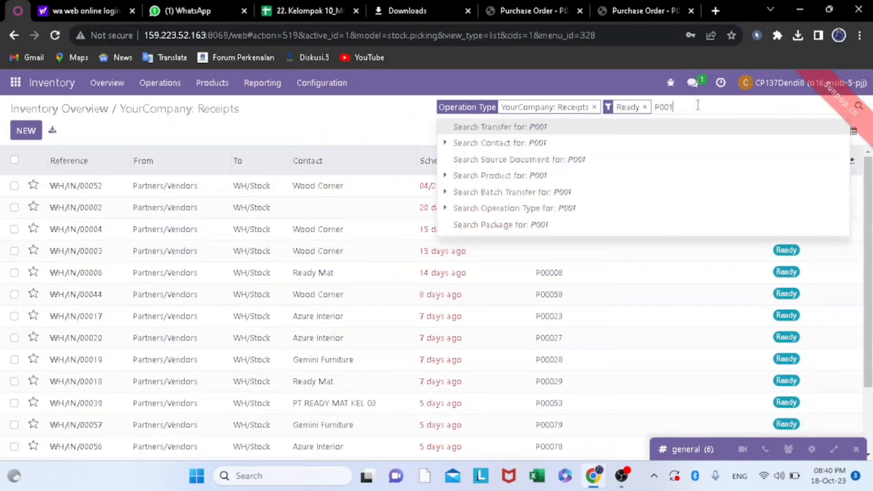
type("04")
key("Return")
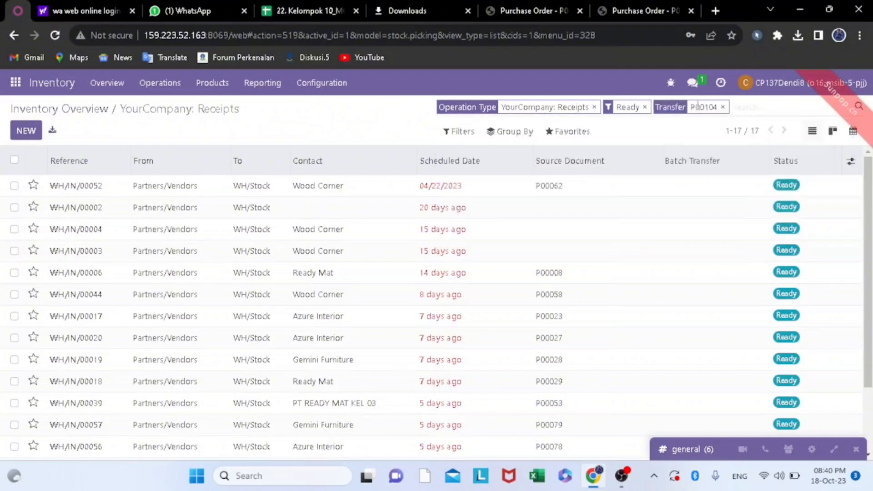
left_click(594, 107)
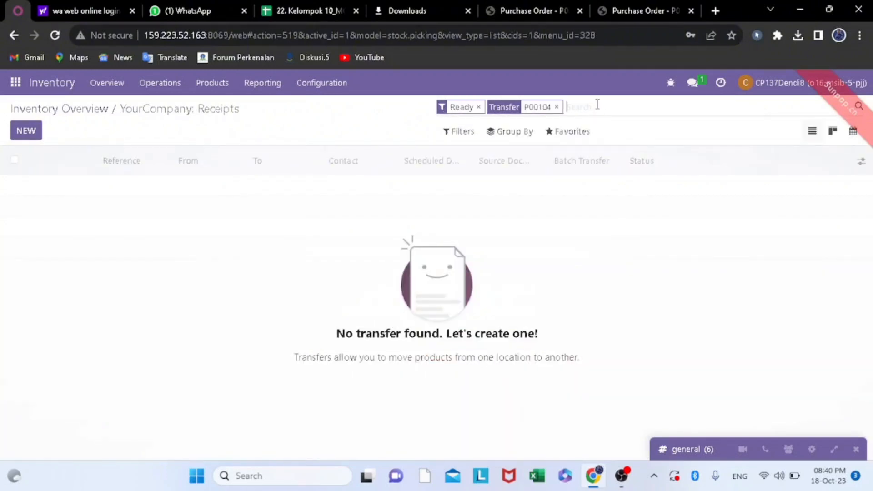
left_click(479, 107)
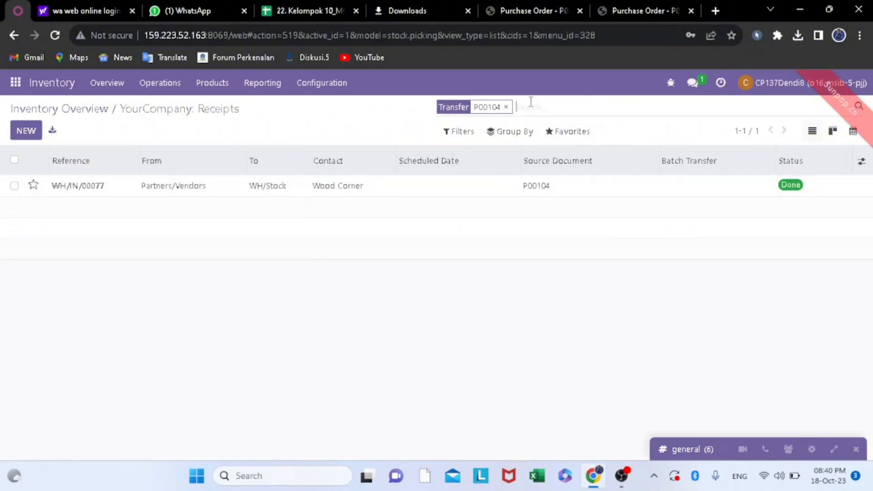
- Add the Ready Mat purchase order number to the search, check the Wood Corner receipt's details, and return to the receipts list
type("P00")
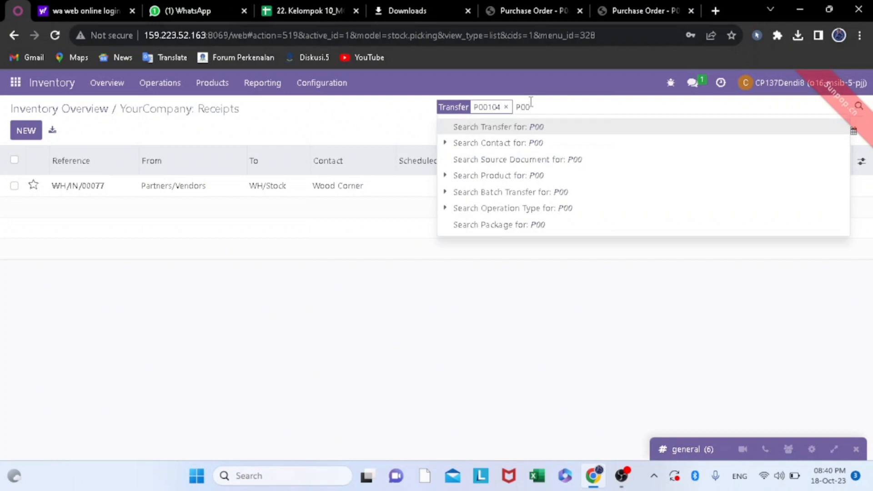
type("105")
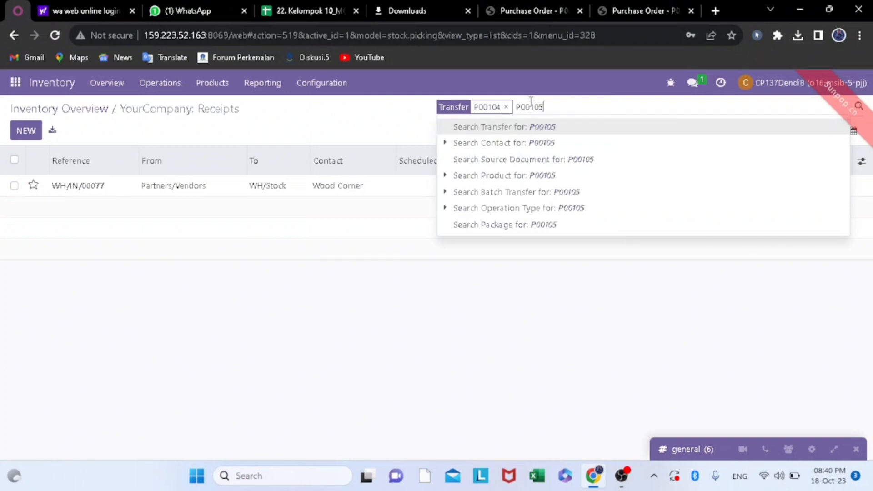
key("Return")
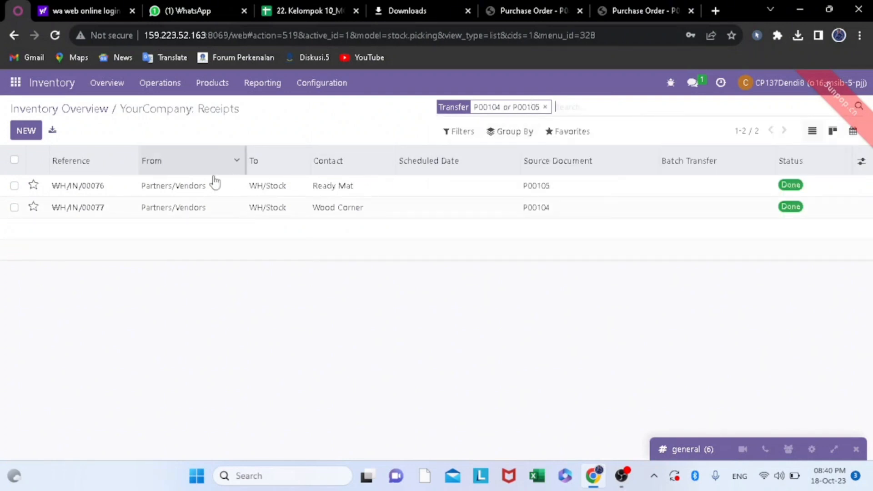
left_click(67, 210)
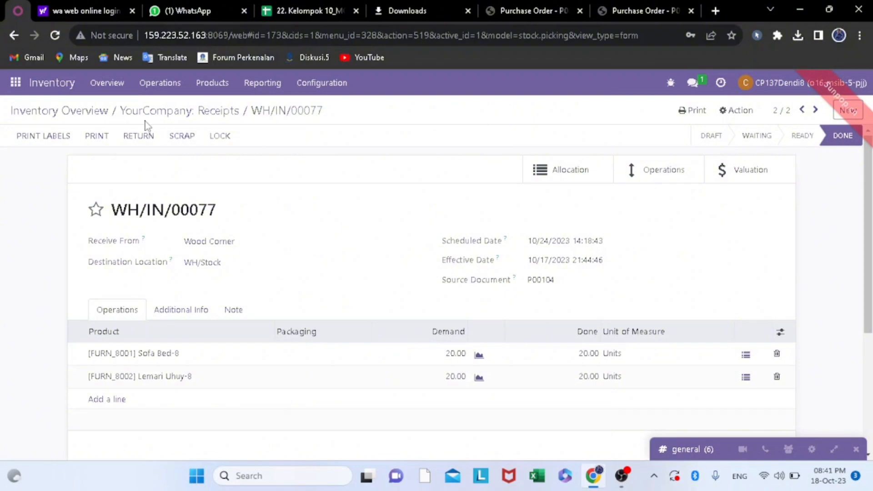
left_click(223, 113)
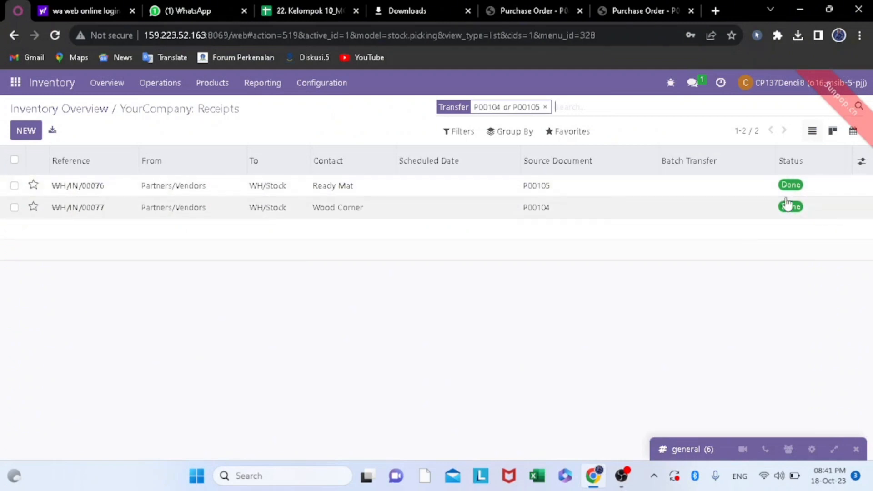
- Clear the purchase order search, search the transfers for the sales order number, and open the Azure Interior delivery
left_click(545, 107)
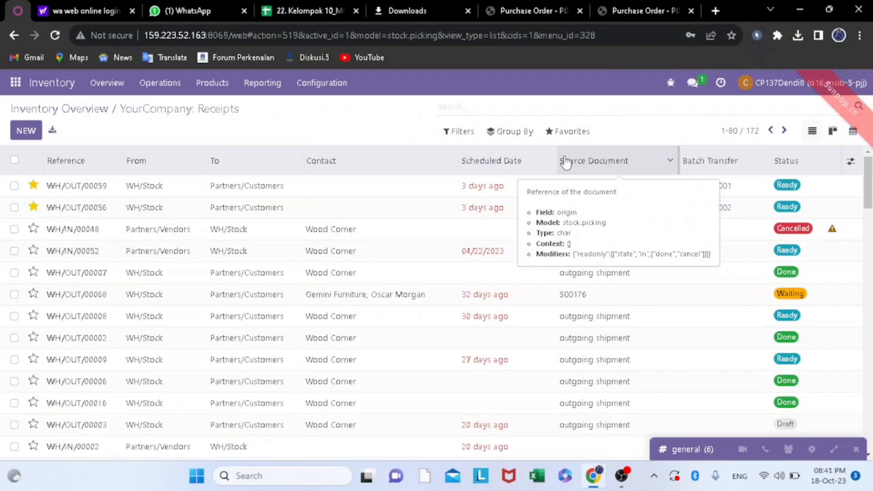
type("S")
key("Caps_Lock")
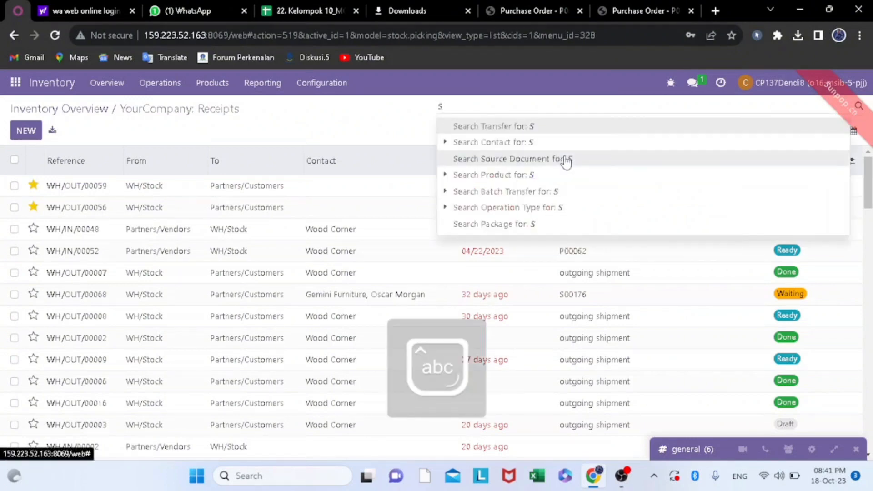
type("001")
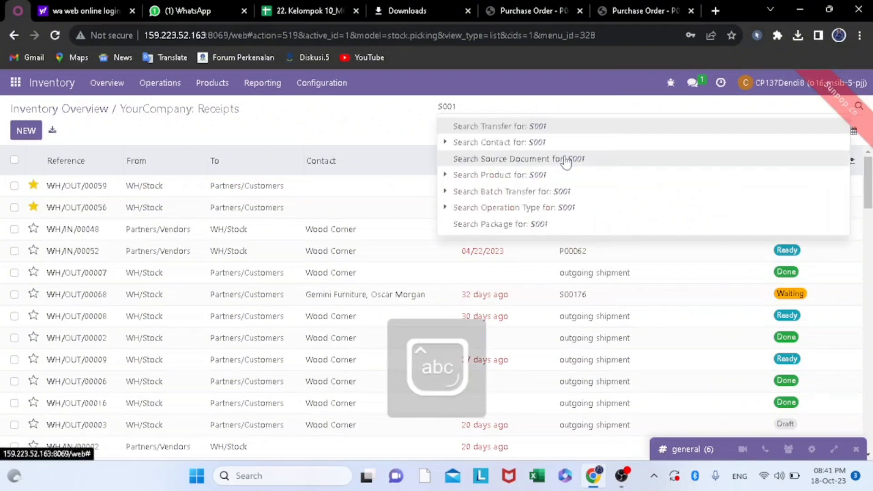
type("85")
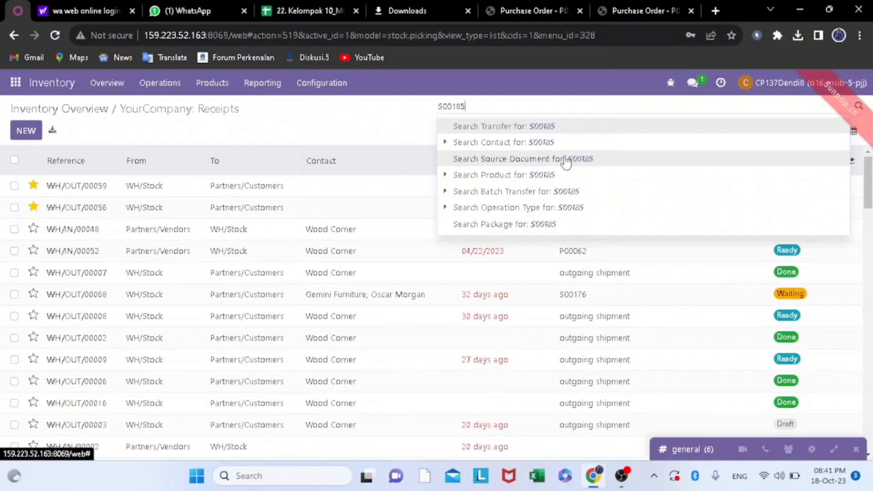
key("Return")
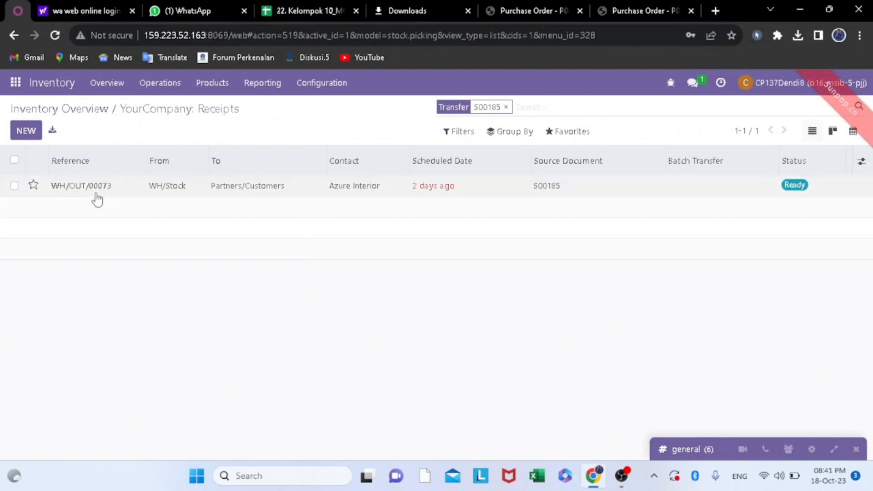
double_click(78, 195)
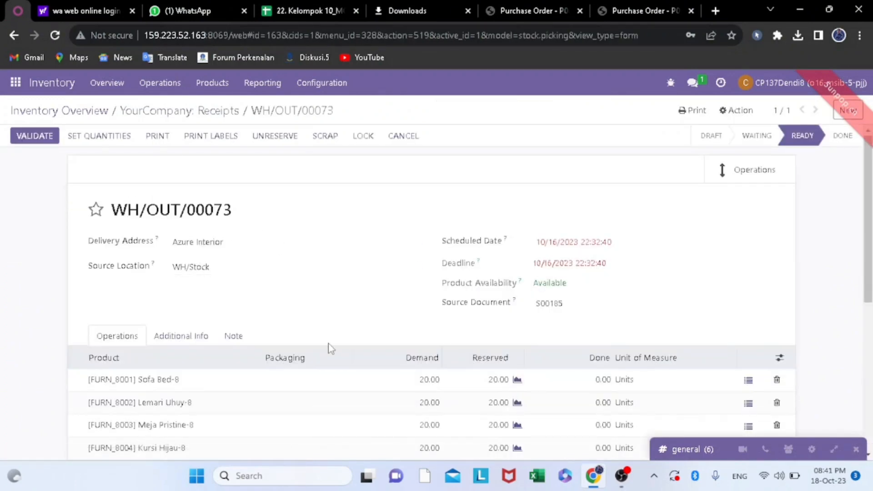
- Set the done quantity of Sofa Bed-8 to 20 and validate the delivery, creating a backorder for the remaining products
scroll(348, 362, "down", 1)
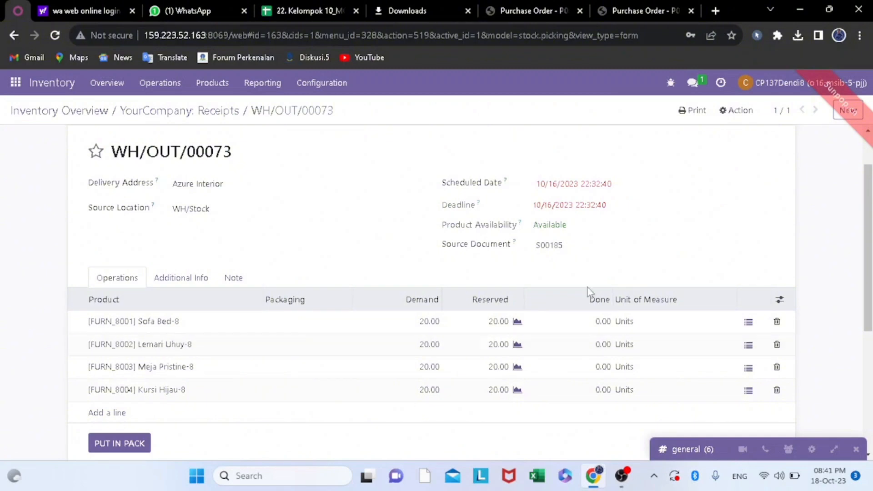
left_click(593, 326)
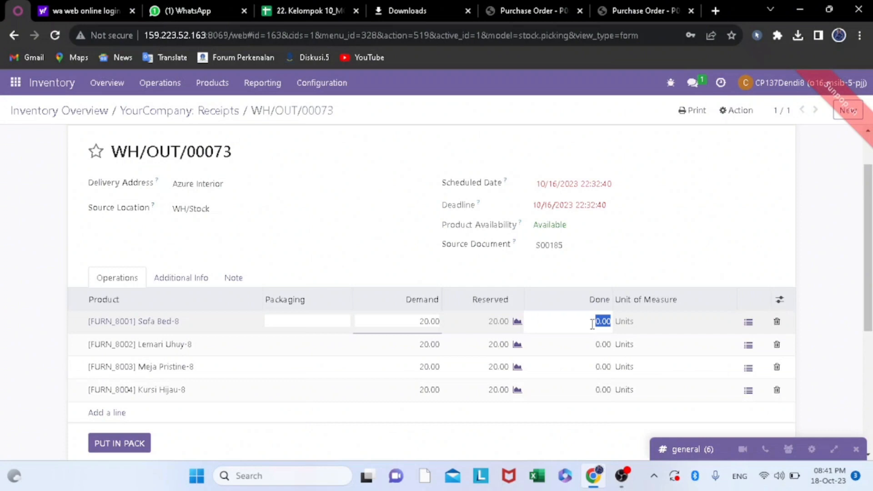
type("20")
key("Return")
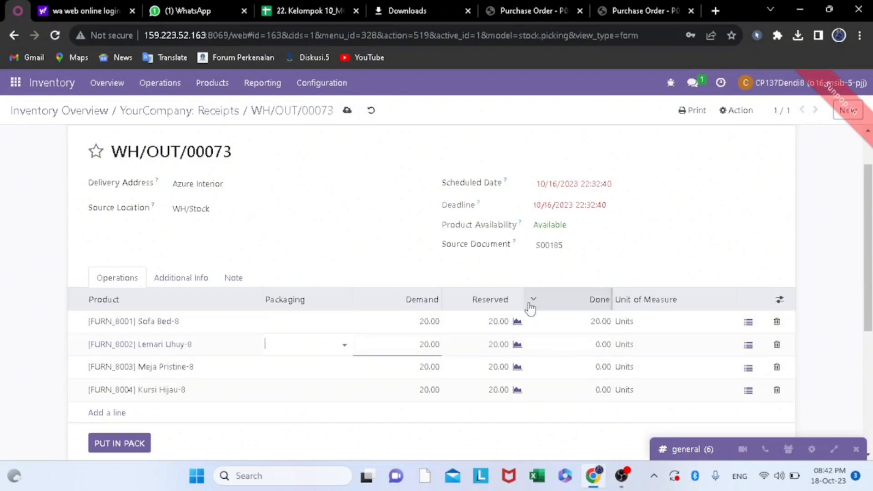
scroll(530, 309, "up", 1)
scroll(530, 309, "up", 2)
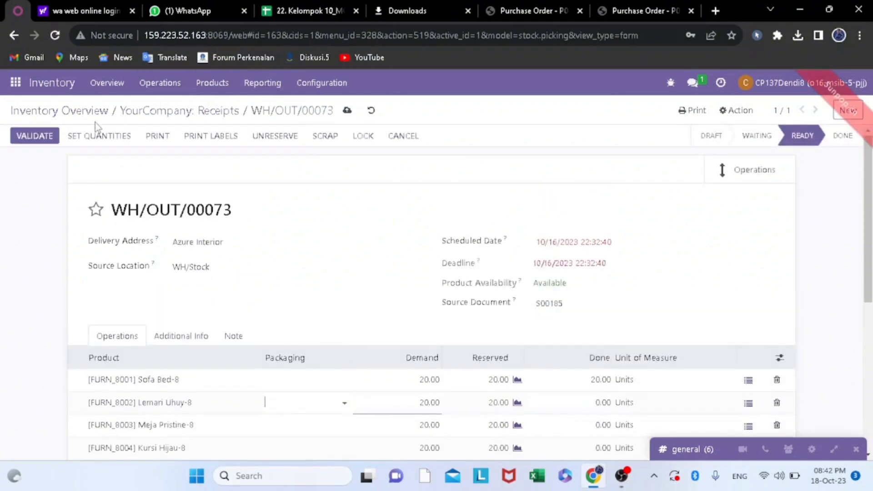
left_click(48, 139)
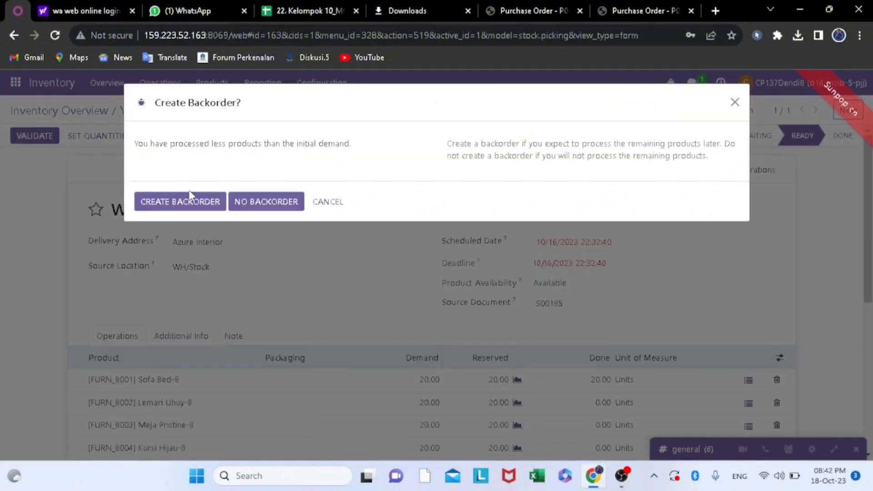
left_click(190, 196)
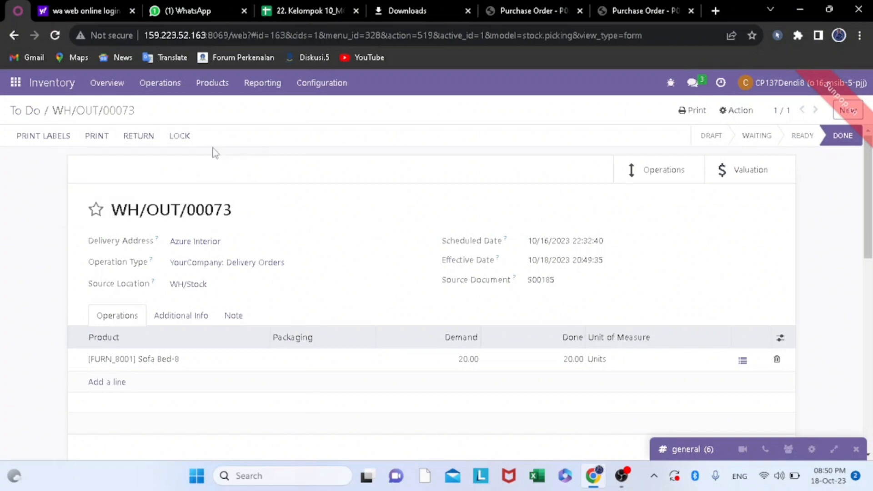
- Check the product line of the validated Sofa Bed-8 delivery and return to the To Do transfers list
scroll(604, 341, "down", 3)
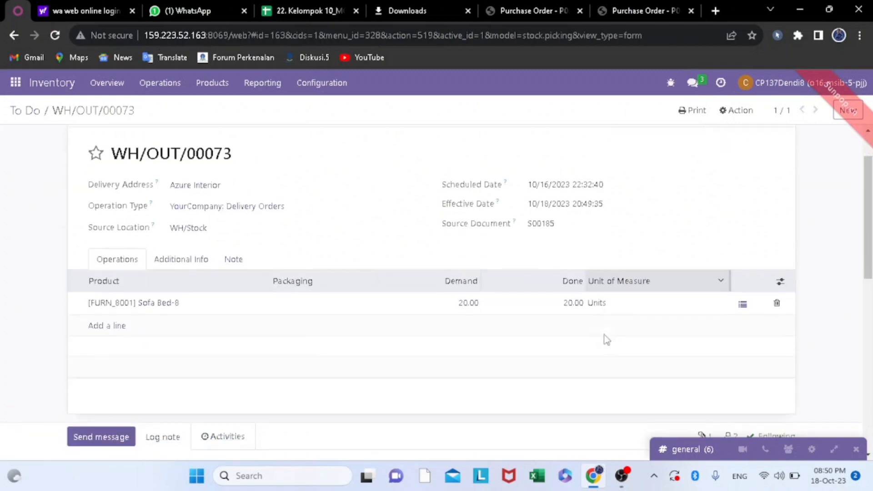
scroll(605, 341, "up", 3)
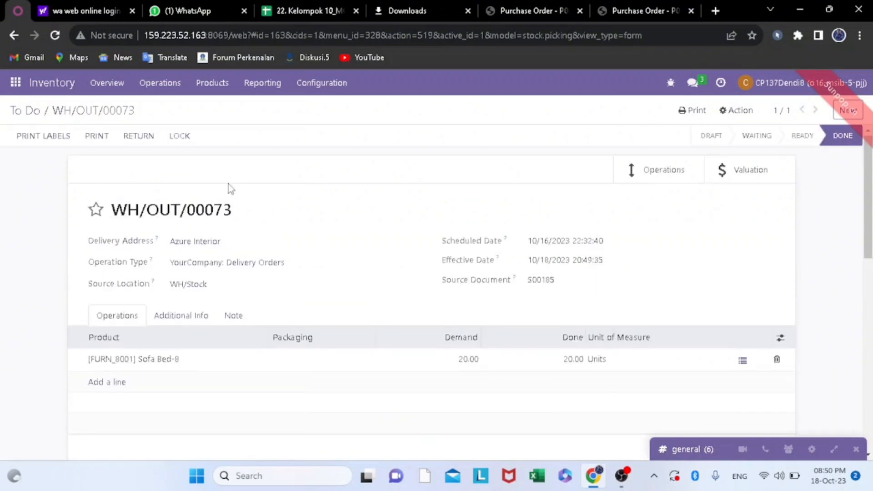
left_click(31, 115)
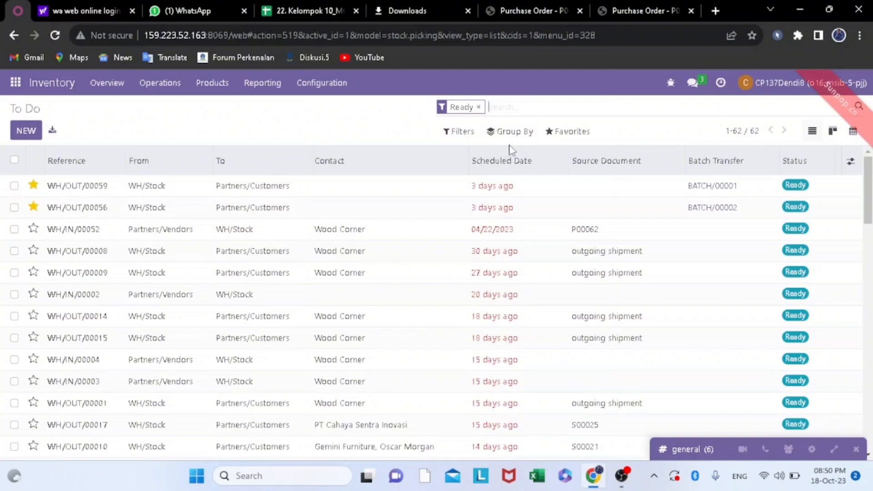
- Search the Ready transfers for the sales order number and open the Azure Interior backorder
type("s")
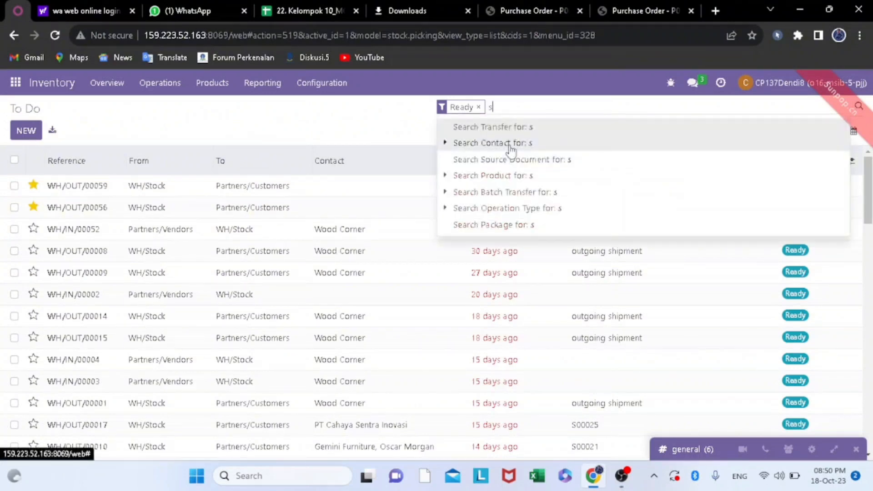
key("BackSpace")
key("Caps_Lock")
type("S")
key("Caps_Lock")
type("00")
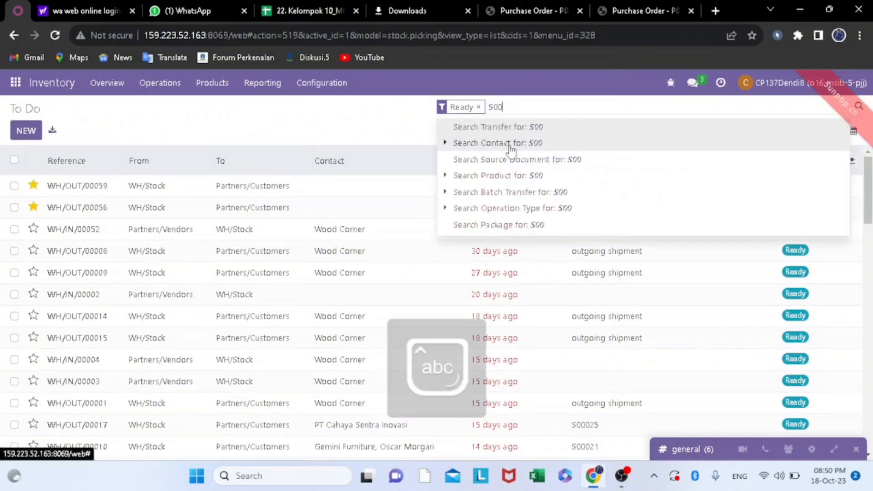
type("185")
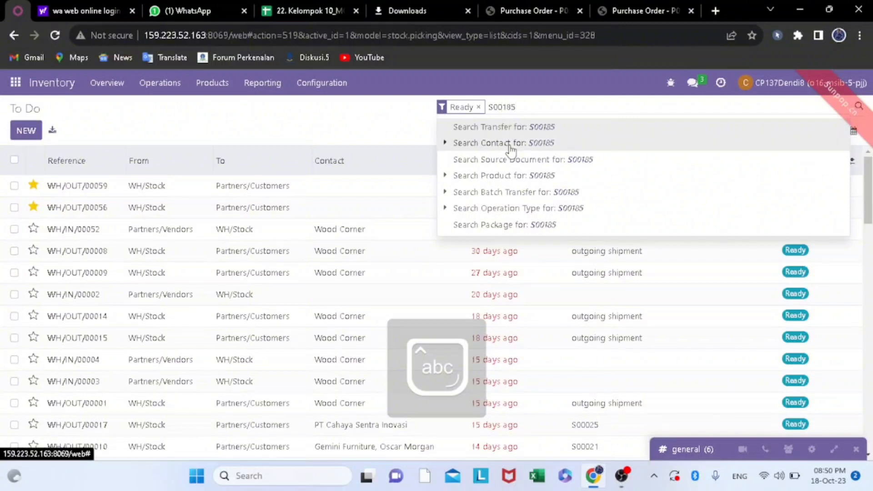
key("Return")
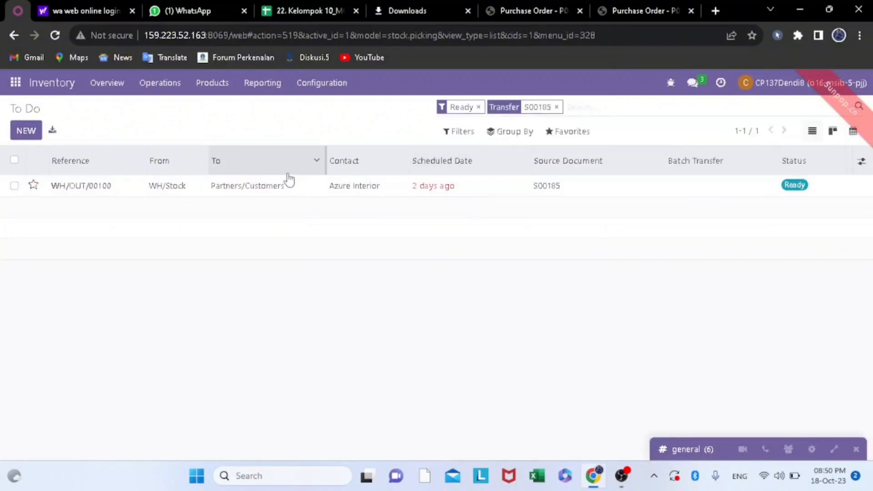
left_click(165, 191)
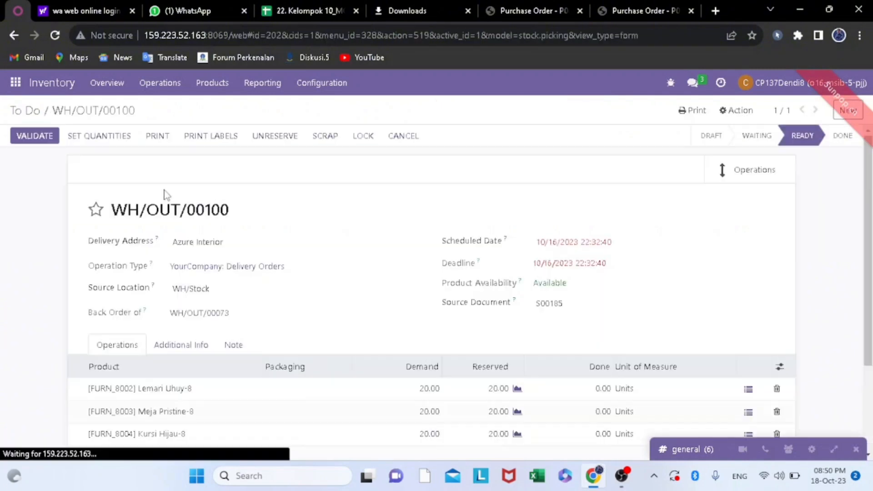
- Set the done quantity of Lemari Uhuy-8 to 20 and validate the delivery with a backorder for the rest
scroll(399, 366, "down", 2)
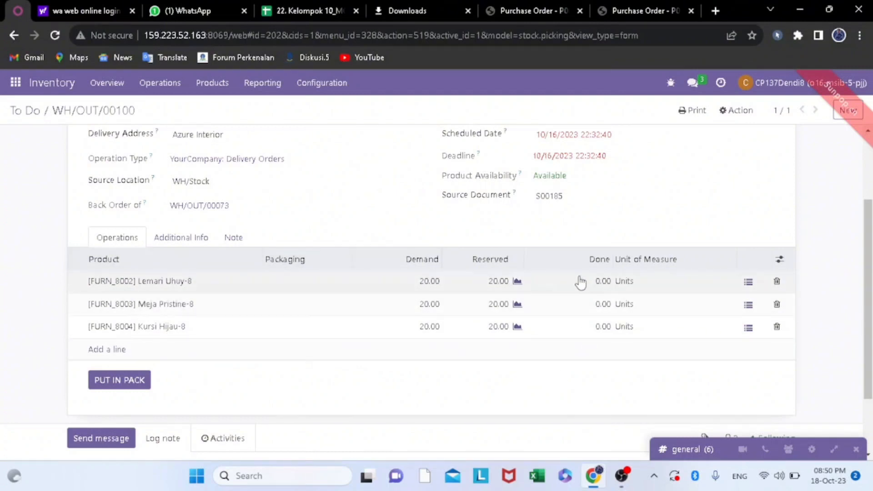
left_click(598, 280)
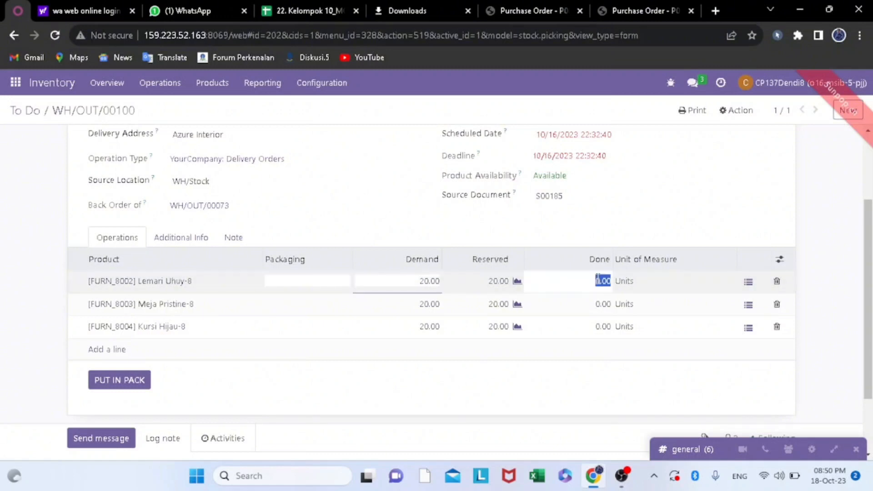
type("20")
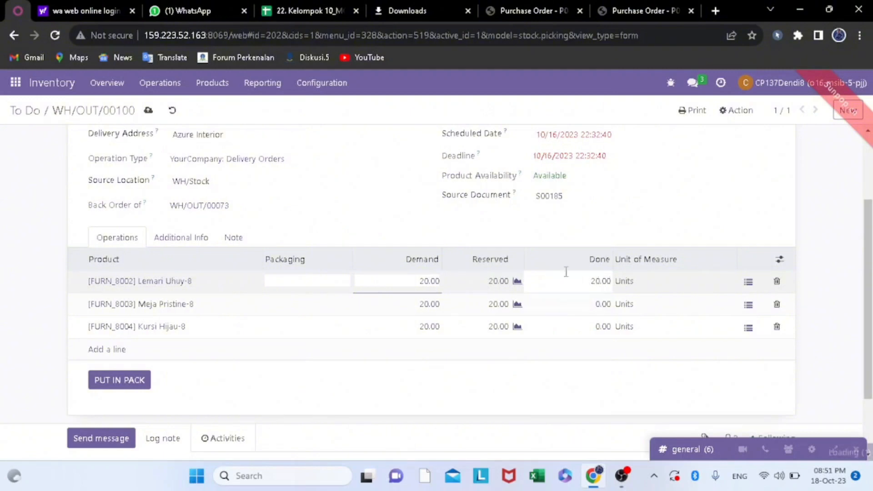
key("Return")
scroll(204, 227, "up", 1)
scroll(203, 227, "up", 1)
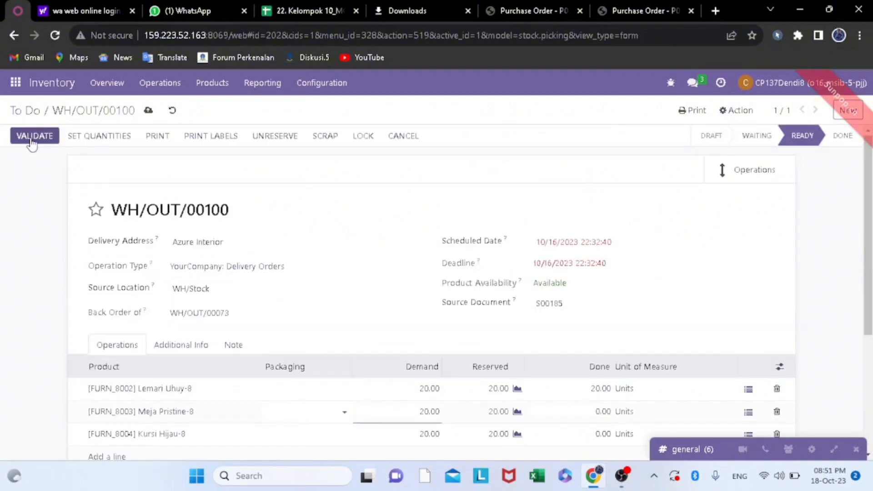
left_click(33, 136)
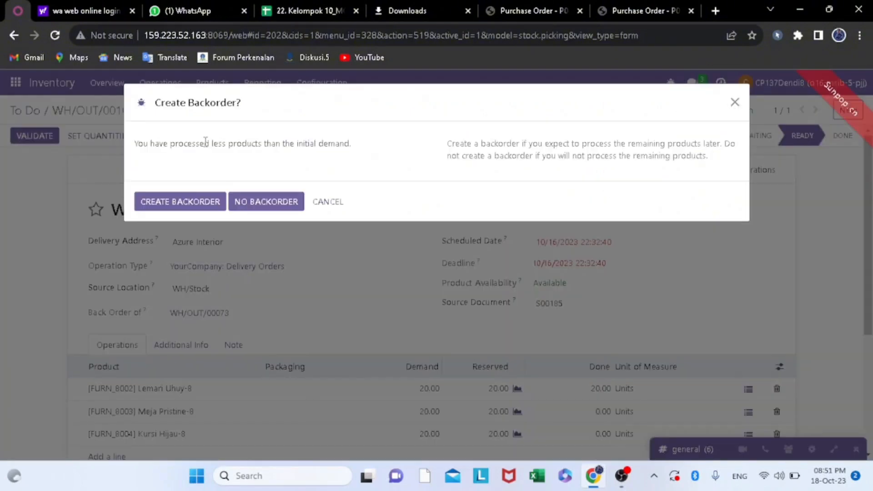
left_click(204, 200)
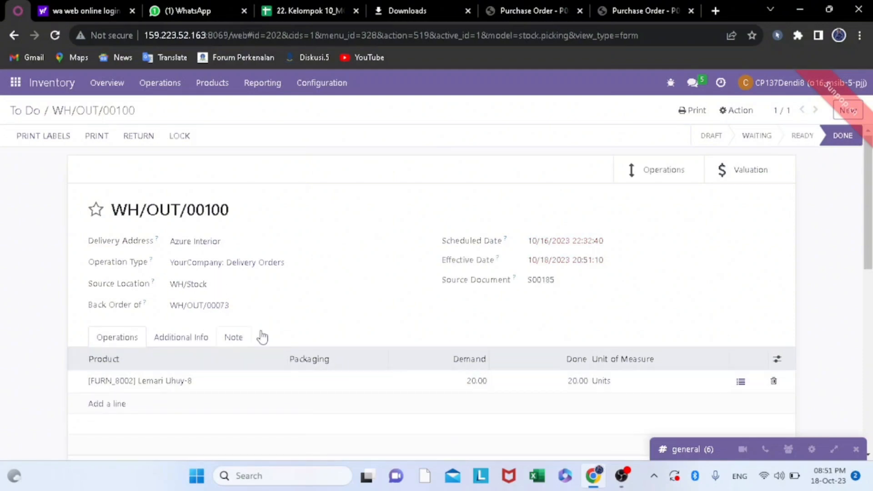
- Check the validated Lemari Uhuy-8 delivery, return to the To Do list, and open the remaining Azure Interior backorder
scroll(596, 322, "down", 2)
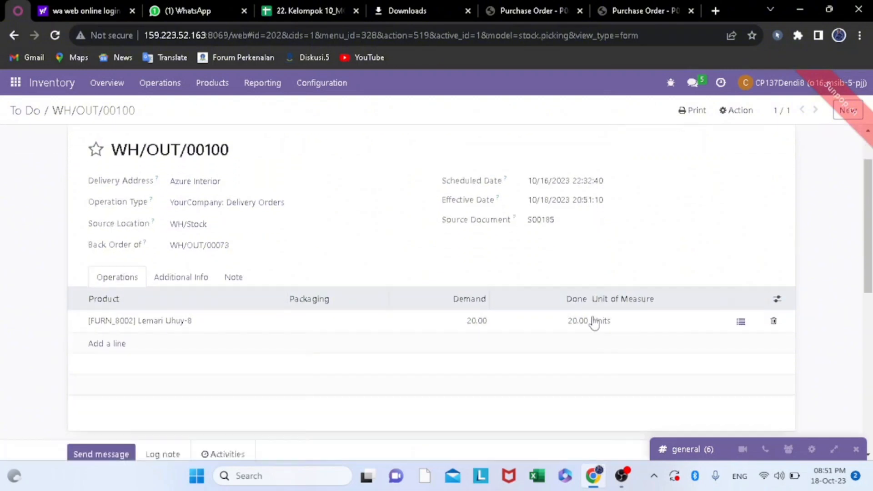
scroll(596, 322, "up", 1)
scroll(595, 322, "down", 1)
scroll(596, 322, "up", 2)
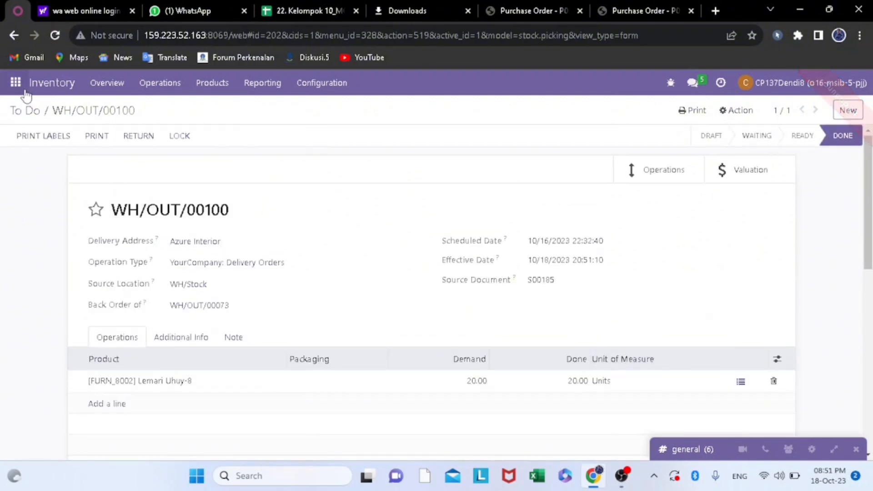
left_click(17, 119)
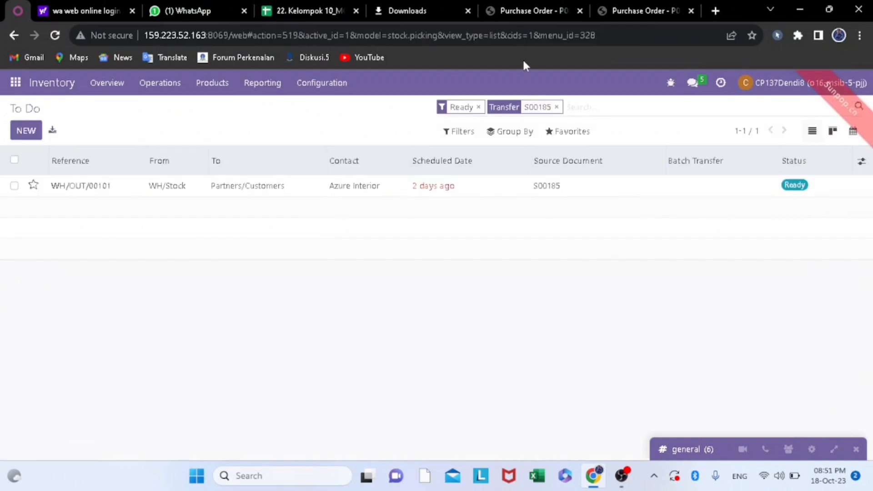
double_click(242, 190)
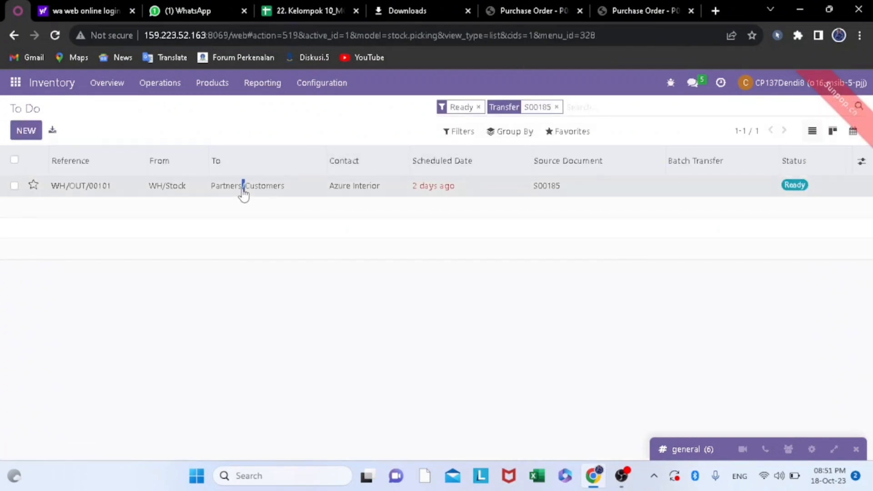
- Set the done quantity of Meja Pristine-8 to 20 and validate the delivery with a backorder for the rest
scroll(349, 315, "down", 1)
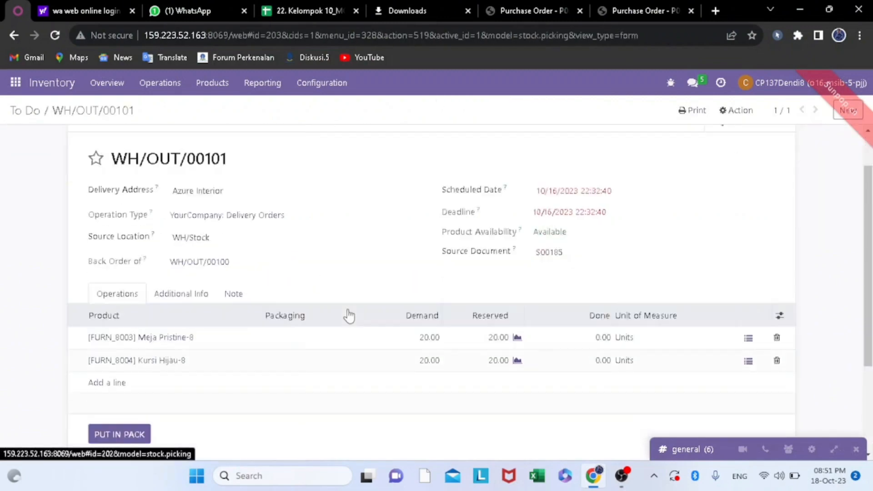
scroll(349, 315, "down", 1)
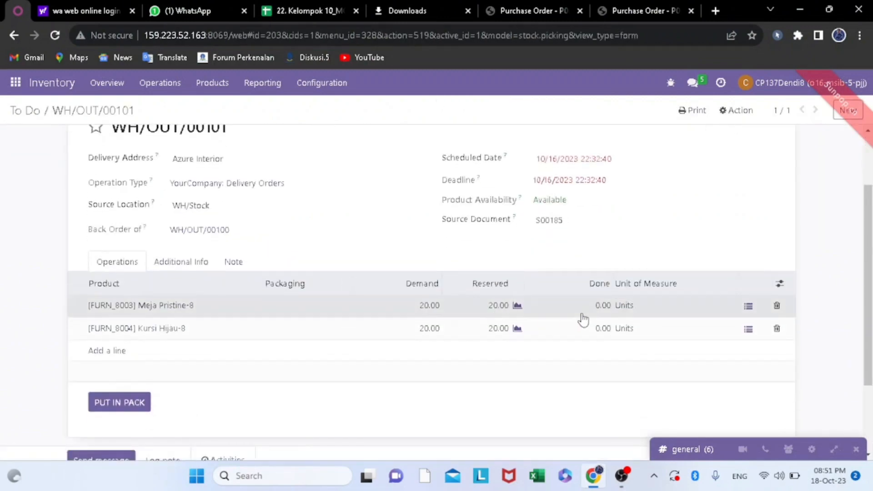
left_click(582, 314)
type("2")
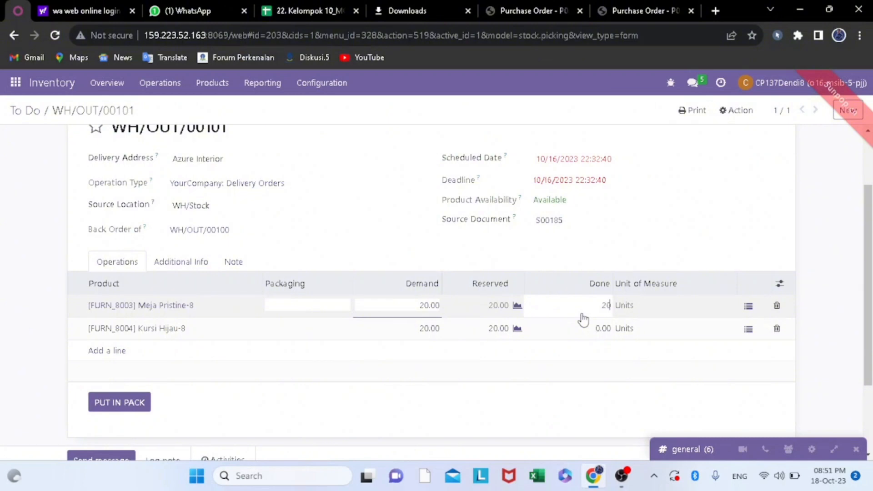
key("Return")
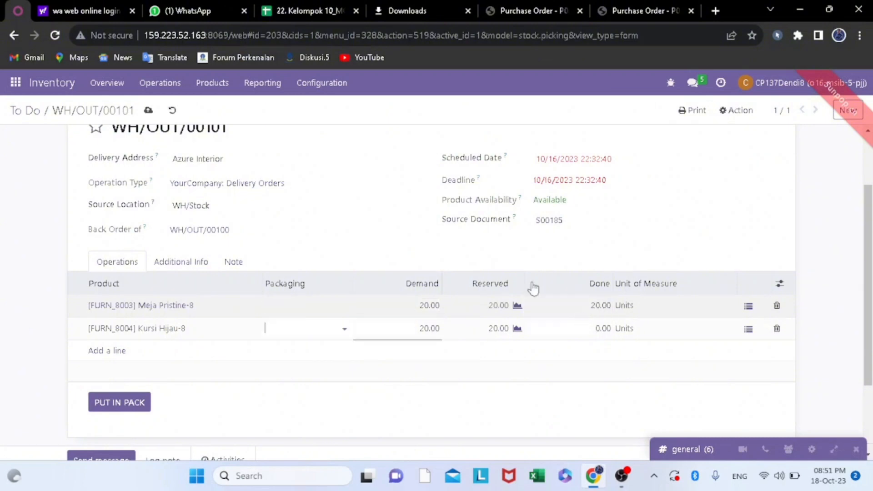
scroll(95, 192, "up", 3)
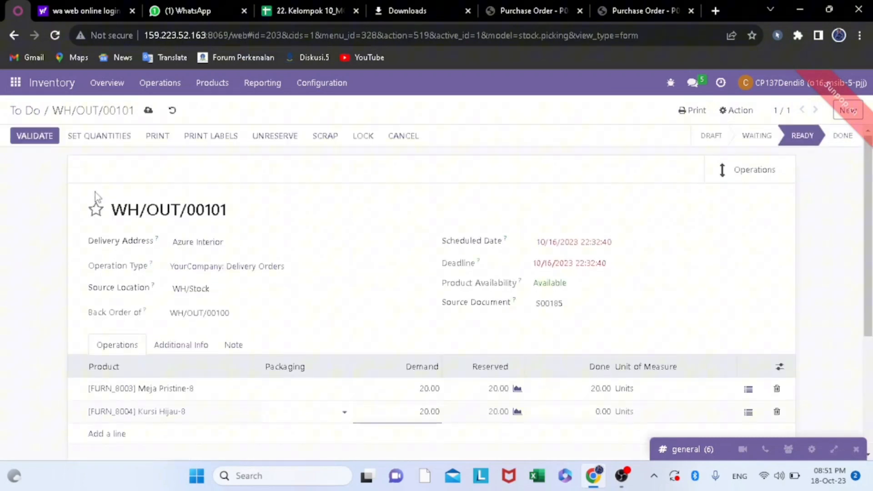
left_click(33, 136)
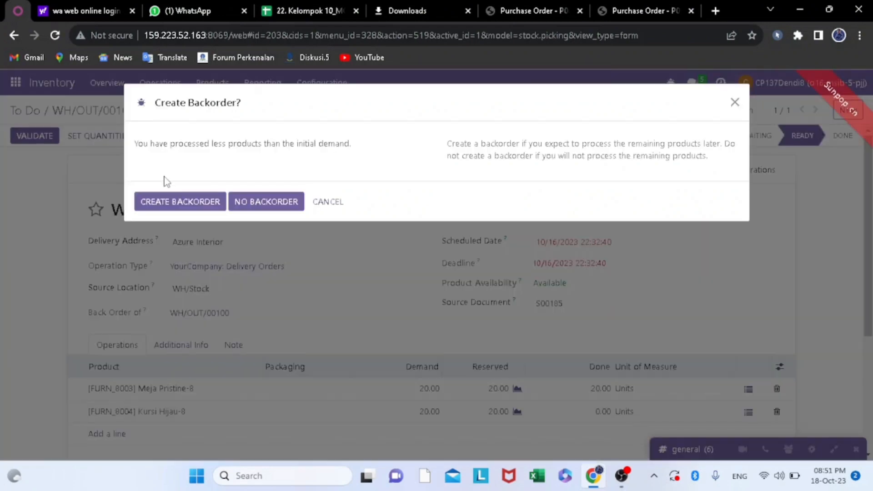
left_click(181, 202)
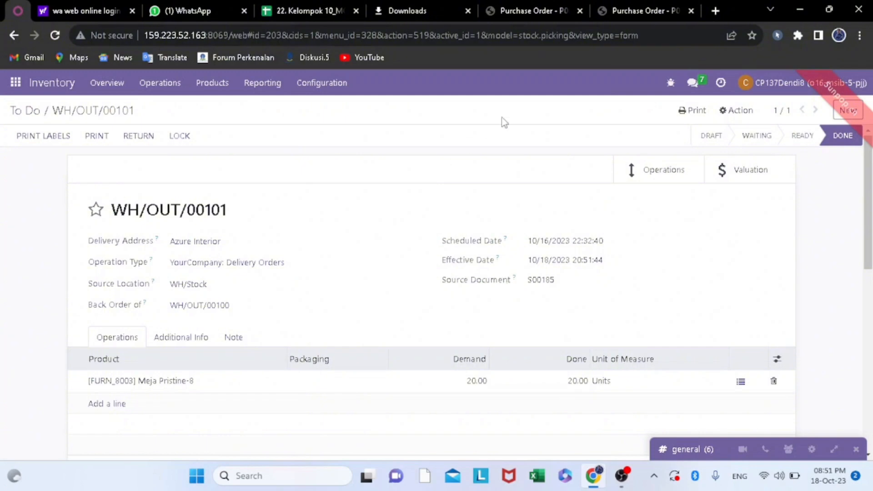
- Open the remaining Azure Interior backorder from the To Do list, set the done quantity of Kursi Hijau-8 to 20, and validate it
left_click(18, 112)
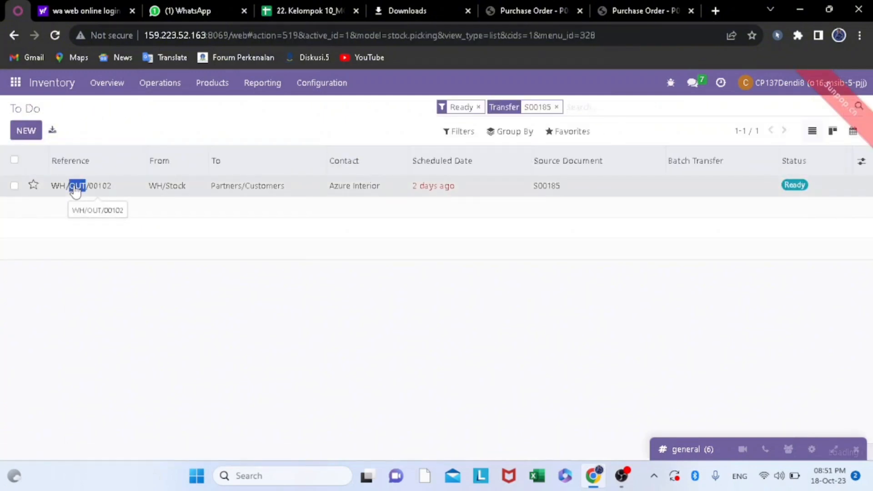
left_click(75, 187)
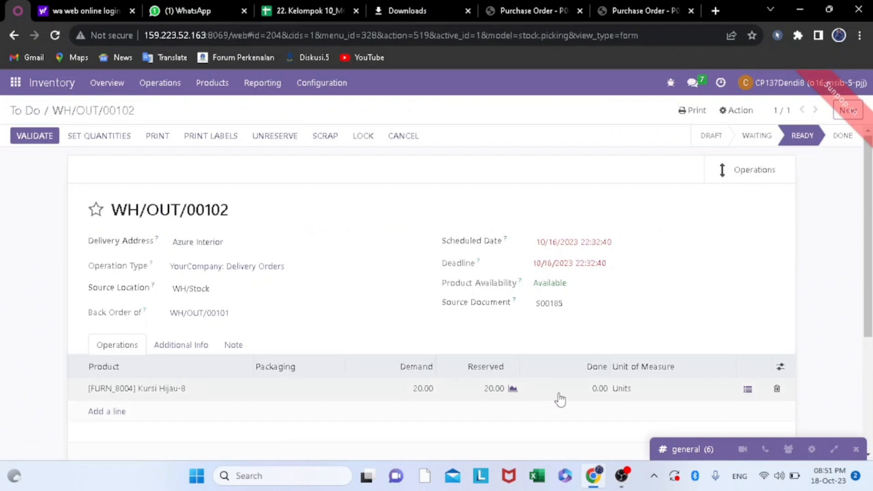
left_click(590, 389)
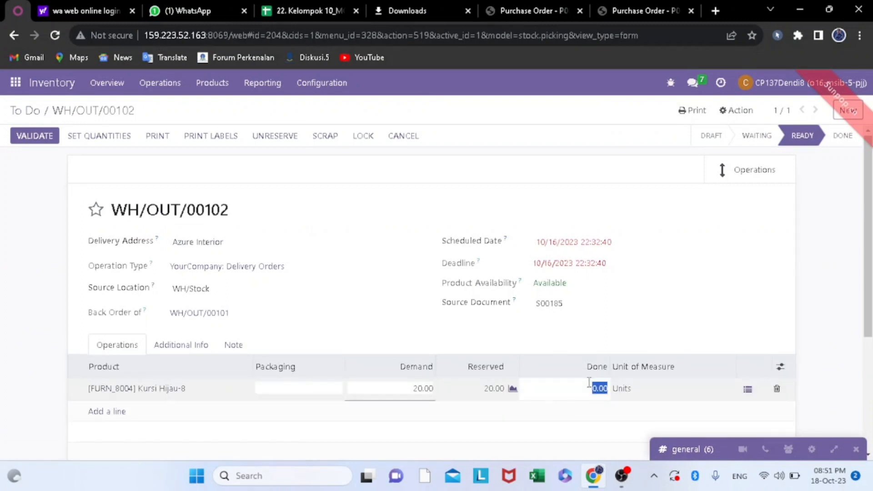
type("20.00")
key("Return")
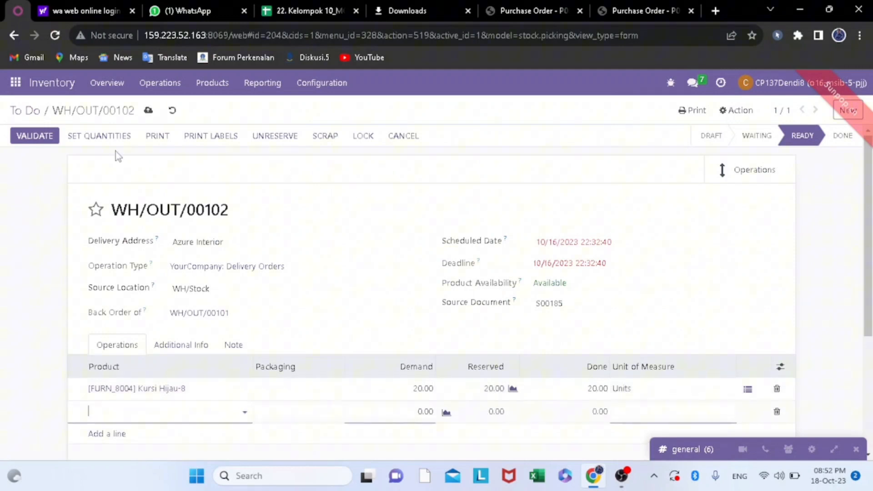
left_click(28, 138)
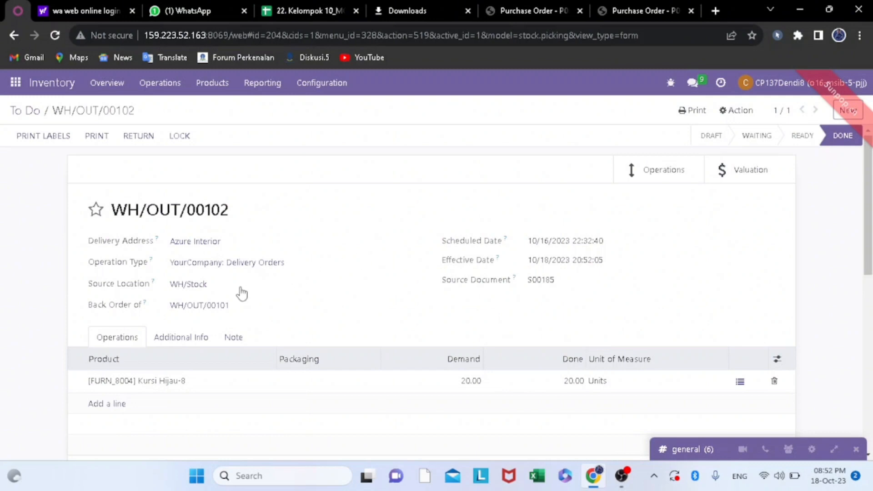
- Trace the backorder chain from the Kursi Hijau-8 delivery back to WH/OUT/00100 and return to the To Do list
right_click(205, 309)
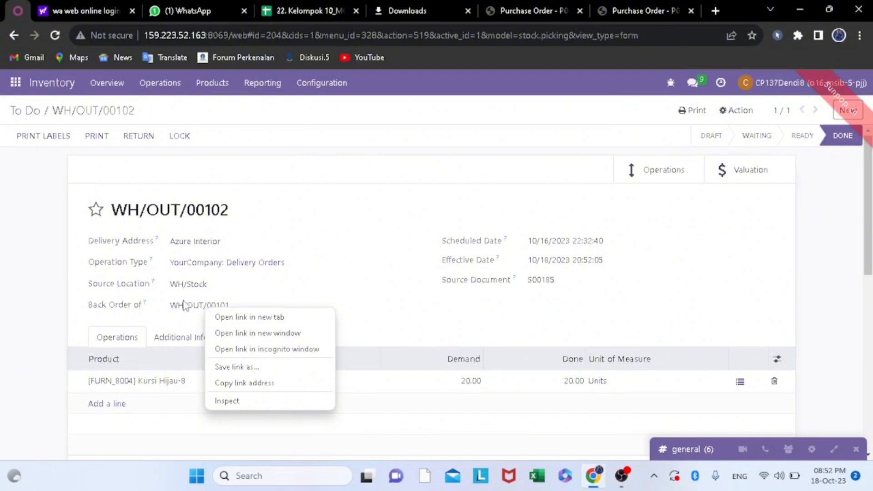
left_click(186, 307)
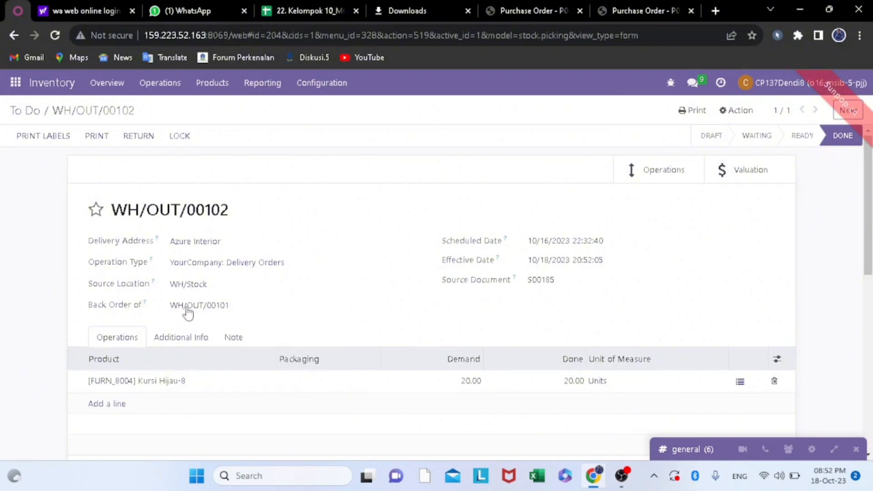
left_click(187, 309)
left_click(187, 306)
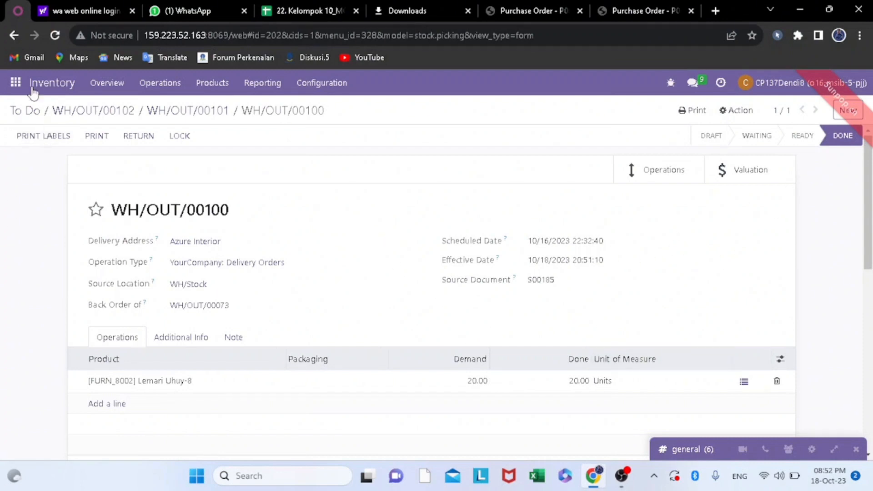
left_click(38, 111)
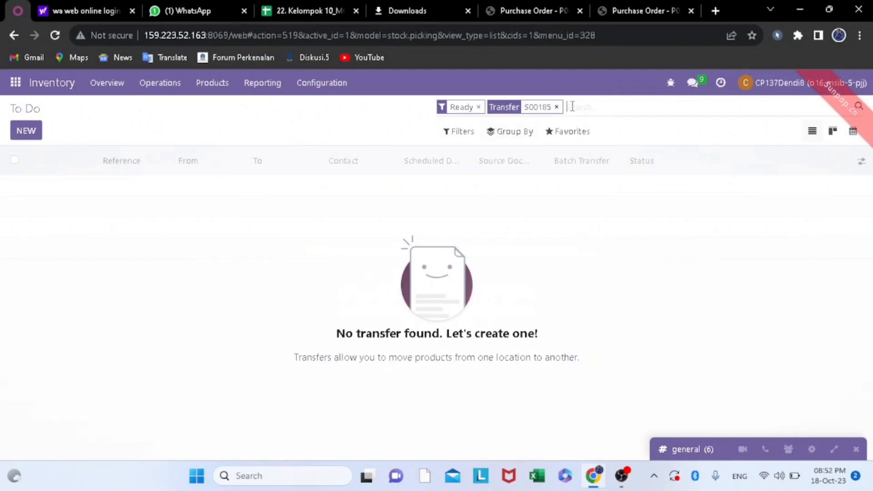
- Remove the sales order and Ready filters and look through the full list of transfers
left_click(556, 108)
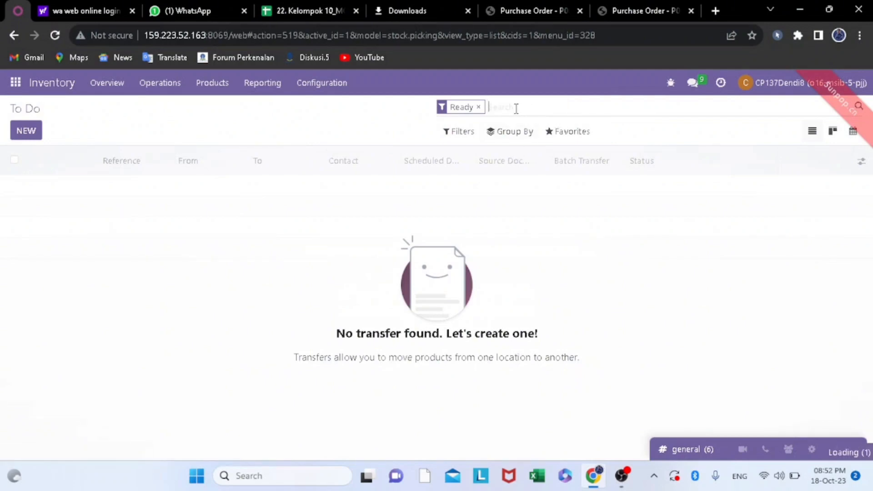
left_click(478, 107)
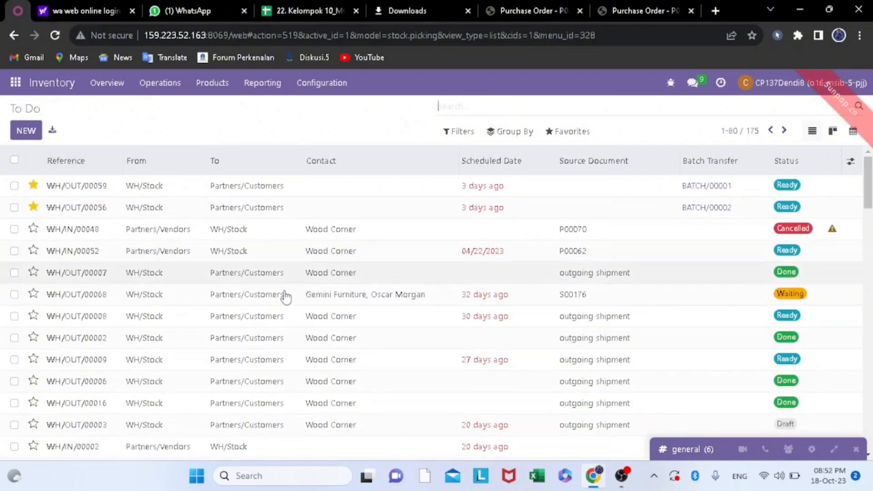
scroll(411, 322, "down", 3)
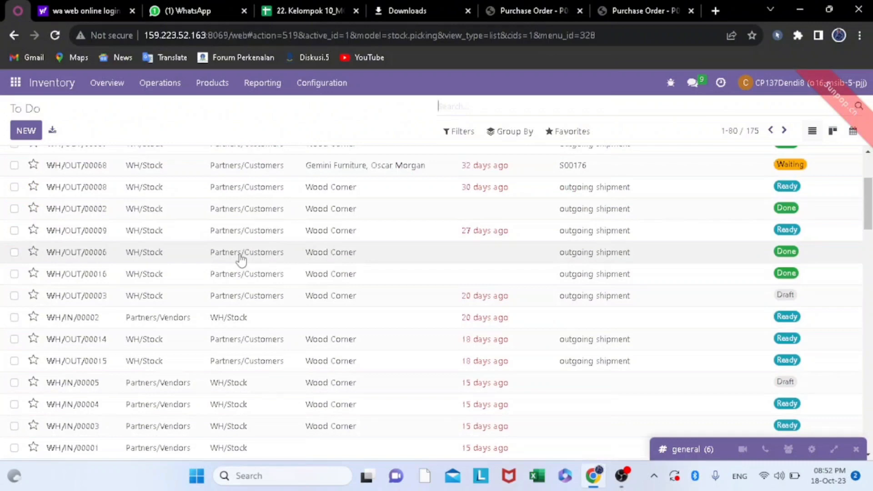
scroll(241, 259, "down", 15)
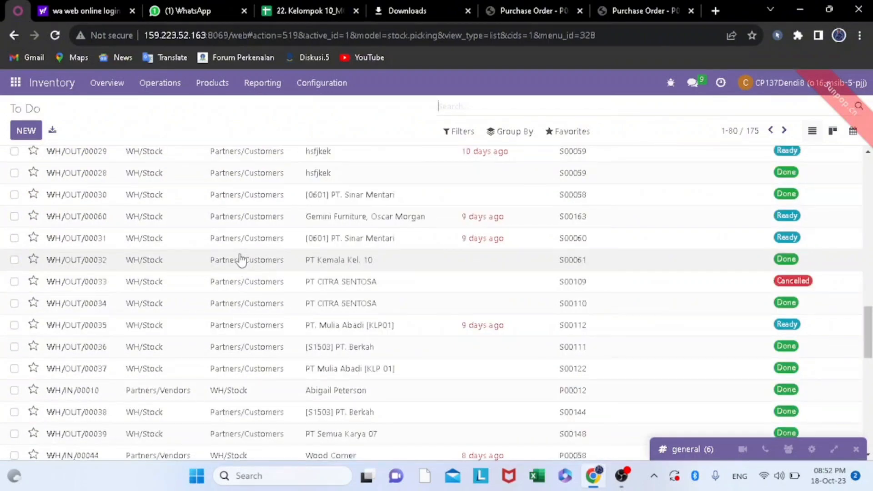
scroll(241, 259, "down", 4)
scroll(339, 253, "up", 10)
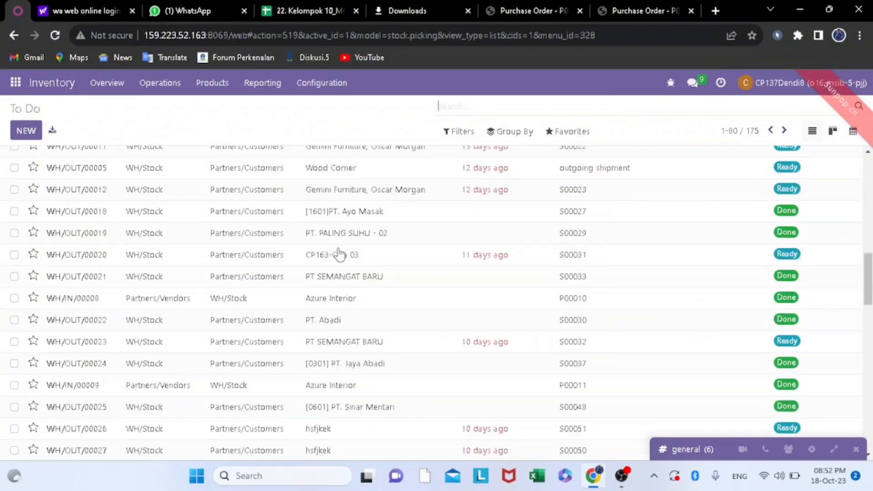
scroll(338, 254, "up", 9)
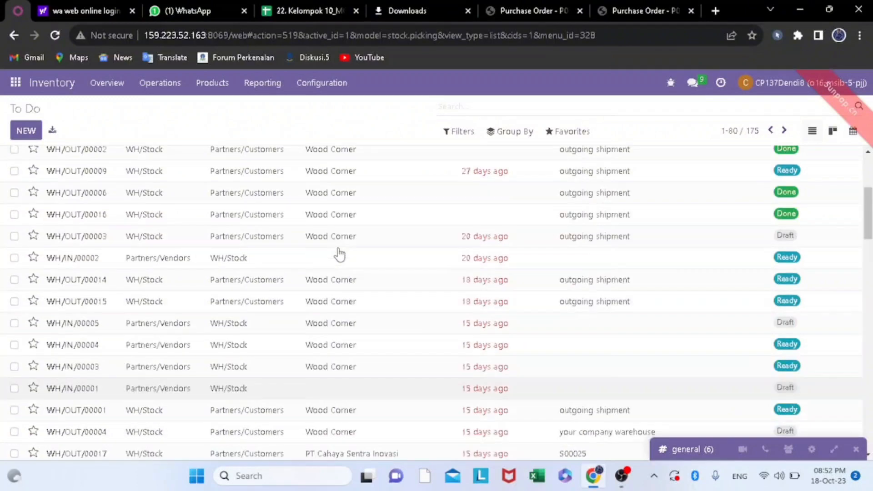
scroll(339, 254, "down", 8)
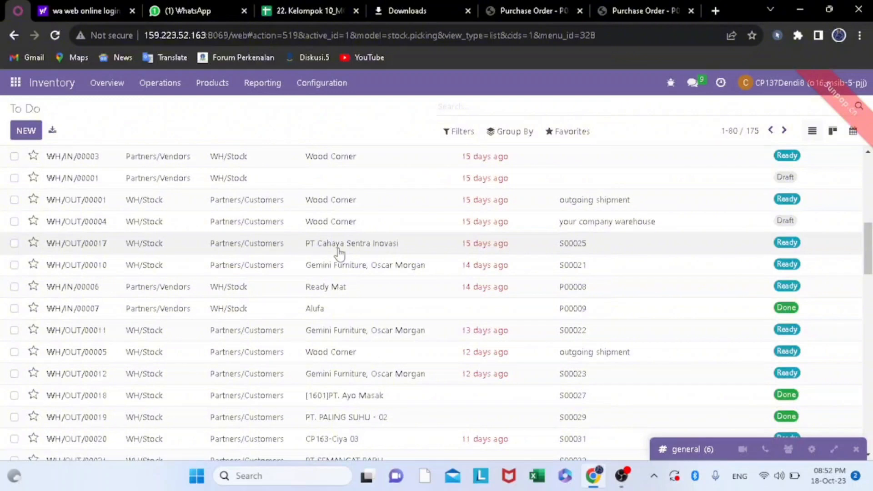
scroll(339, 254, "down", 10)
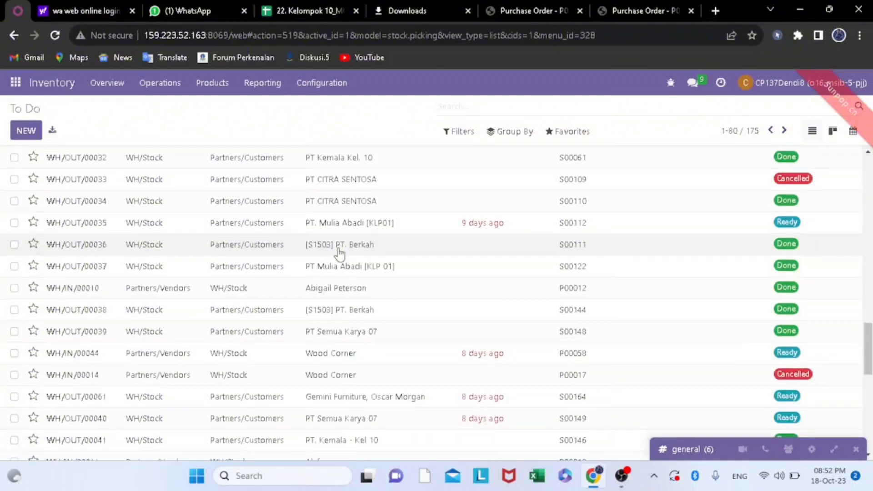
scroll(338, 254, "down", 10)
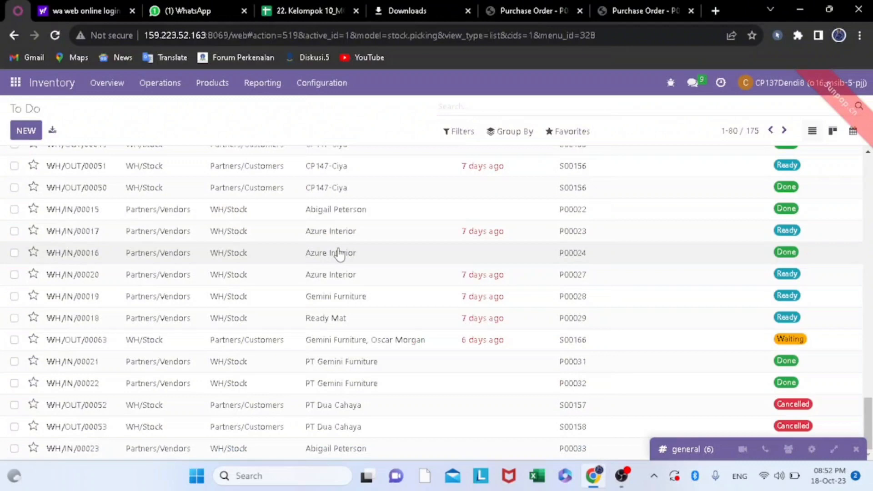
scroll(338, 253, "up", 20)
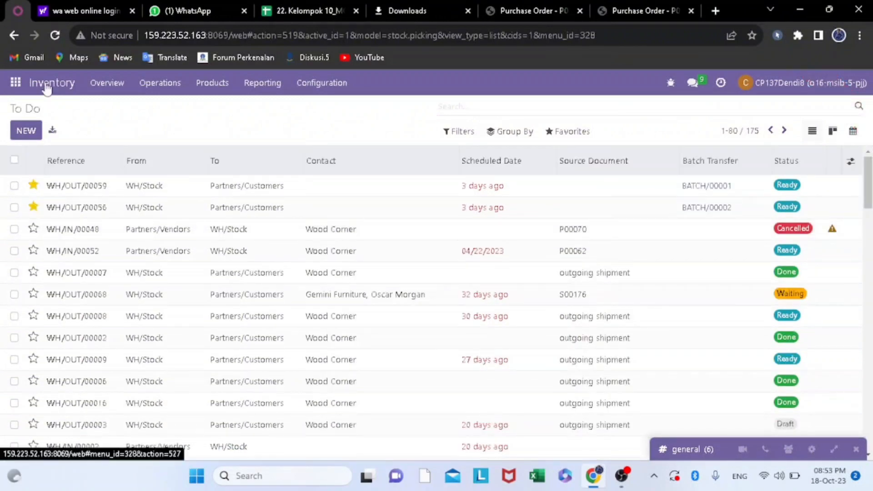
- Open YourCompany's delivery orders to process from the Inventory Overview and look through the Ready deliveries
left_click(47, 88)
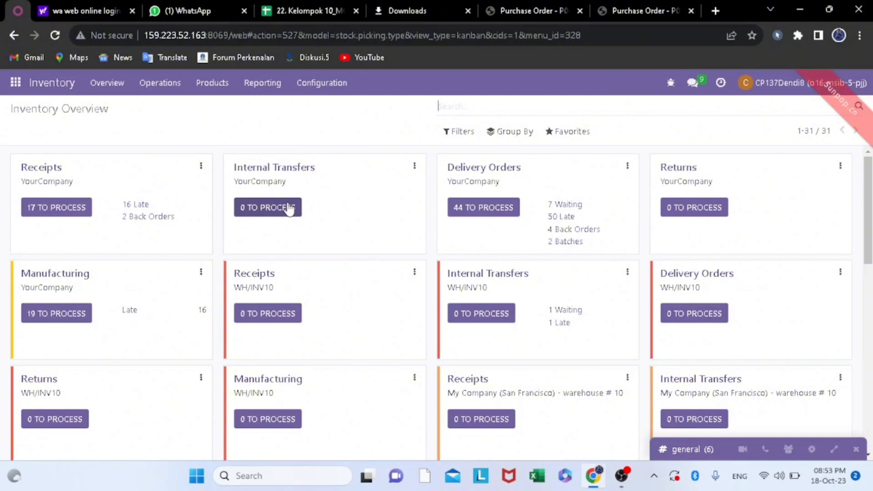
left_click(483, 203)
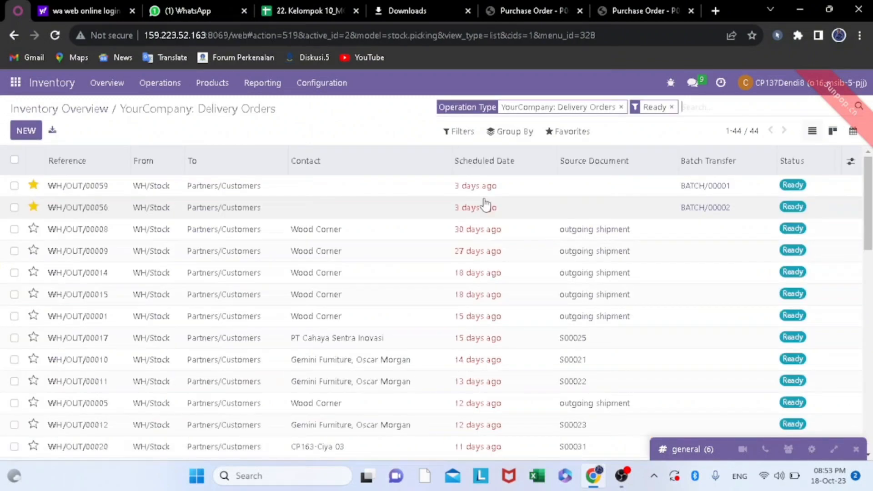
scroll(332, 284, "down", 10)
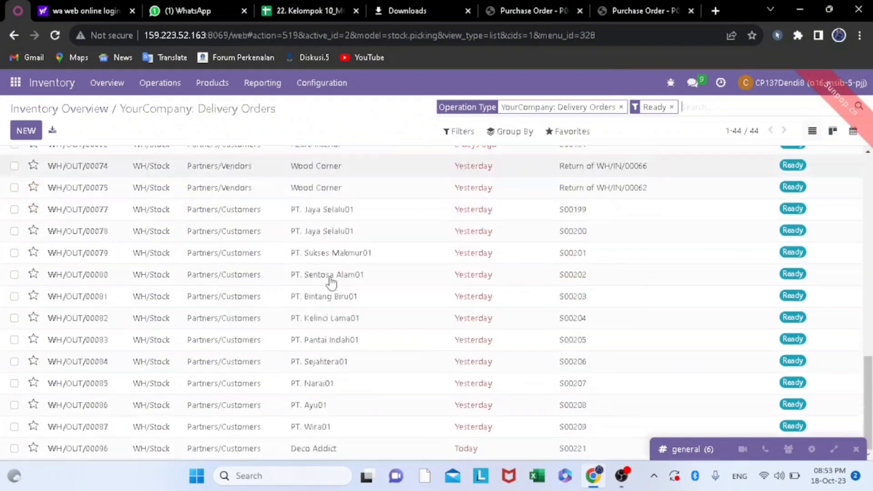
scroll(332, 285, "up", 10)
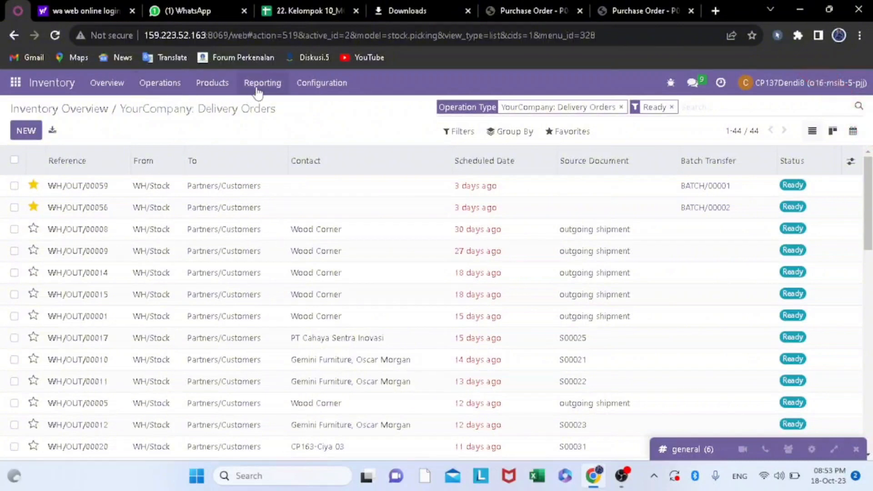
- Open the Moves History report and review the completed stock moves of the group 8 products
left_click(275, 83)
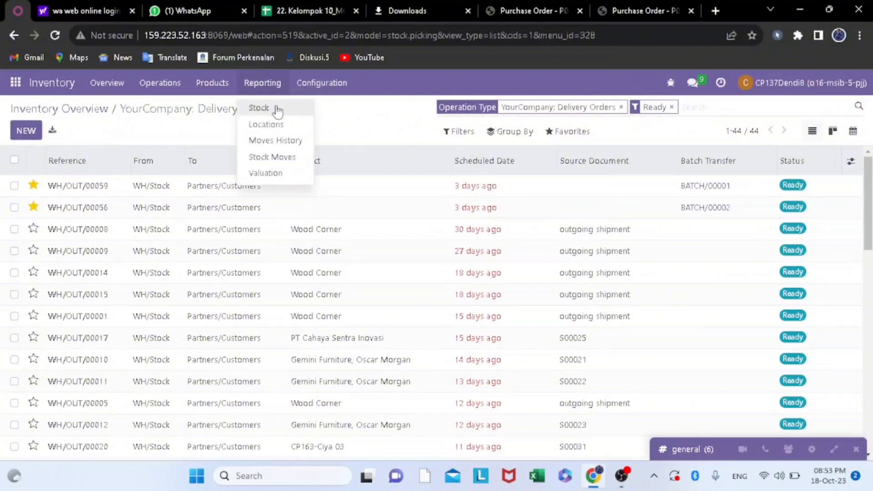
mouse_move(262, 83)
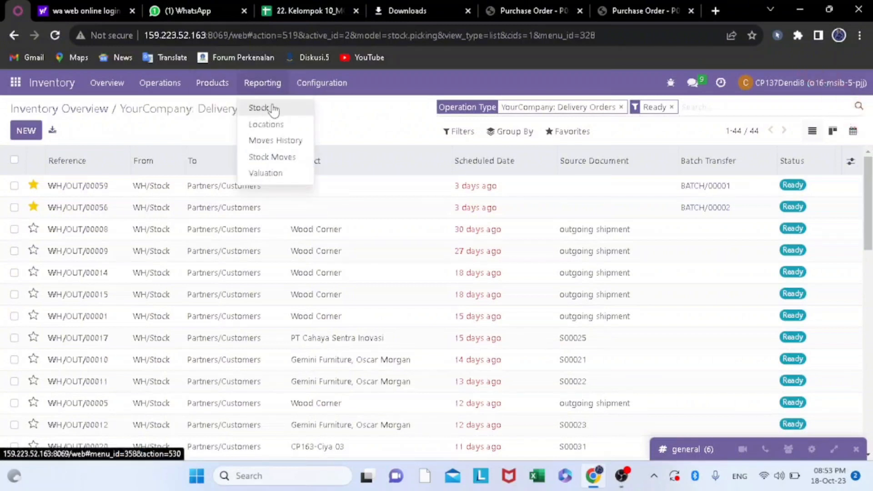
left_click(299, 142)
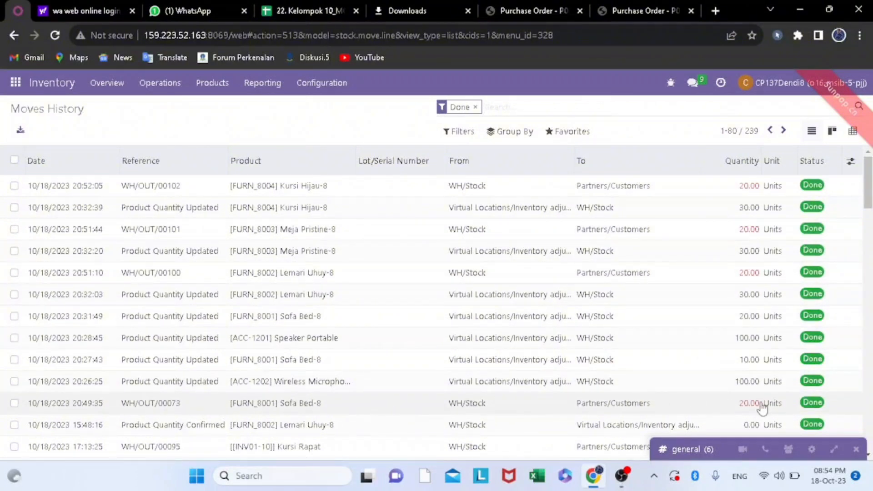
scroll(307, 230, "down", 3)
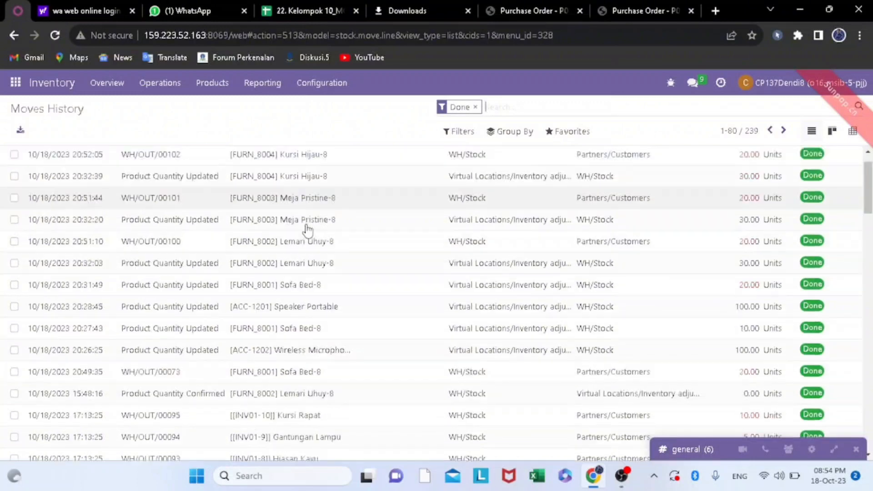
scroll(304, 230, "up", 3)
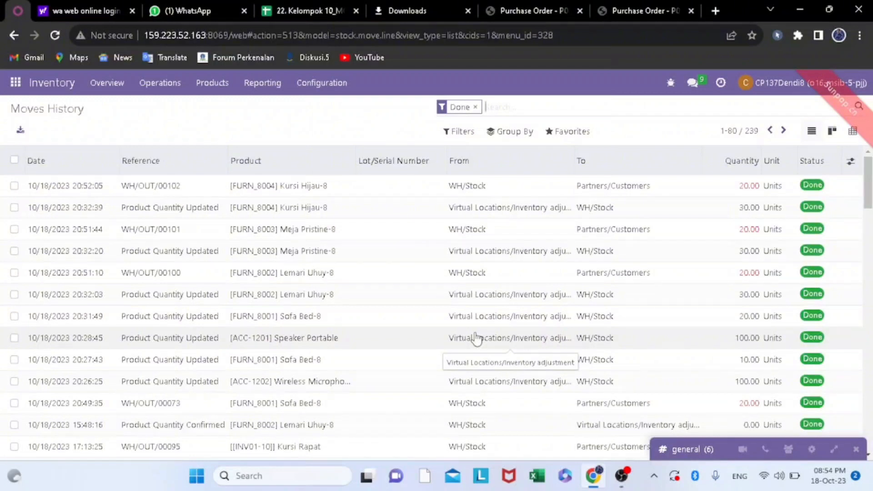
- Switch to the Kelompok 10 spreadsheet in Google Sheets to consult the user roles and jobdesks
left_click(303, 9)
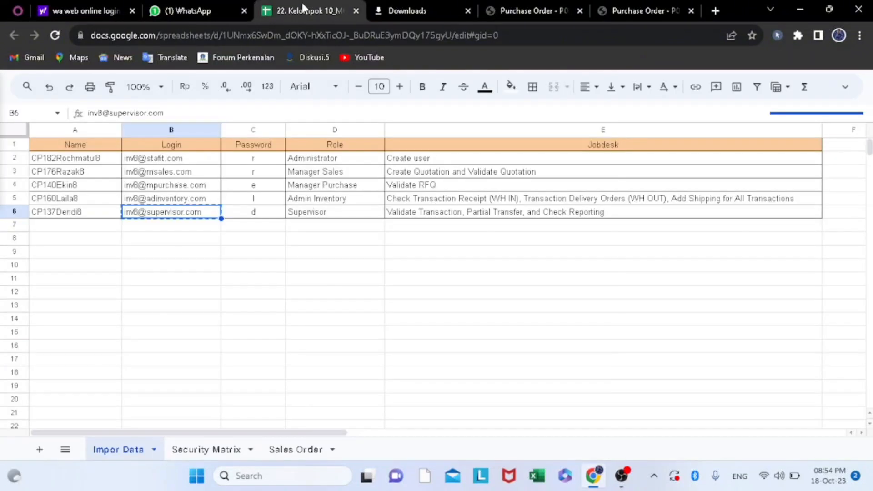